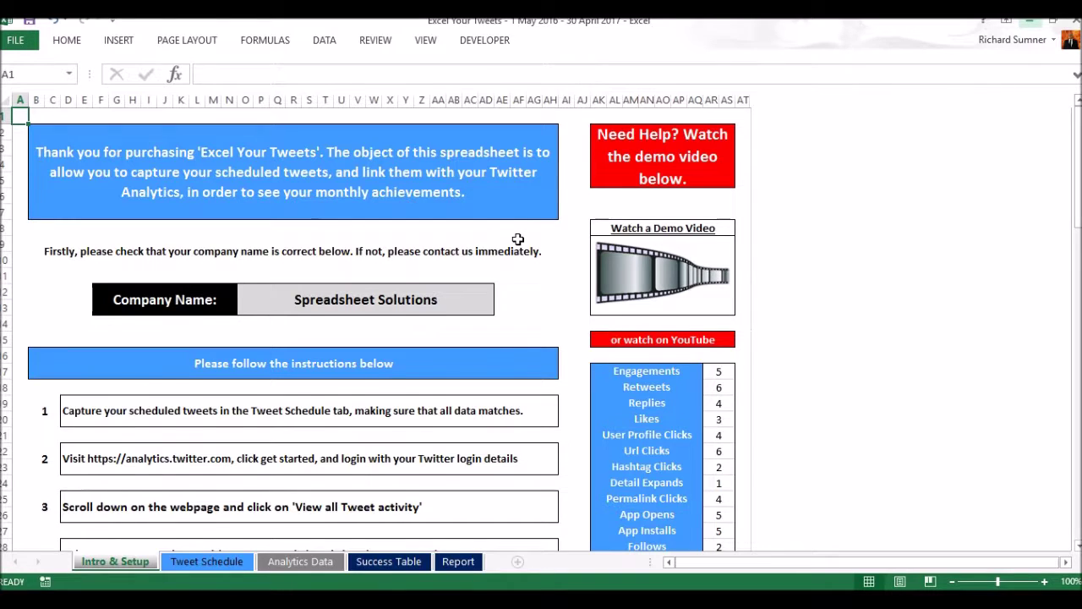
# - Review the introduction, company name and numbered instructions on the Intro & Setup sheet
pyautogui.scroll(-1, 517, 239)
pyautogui.scroll(1, 517, 239)
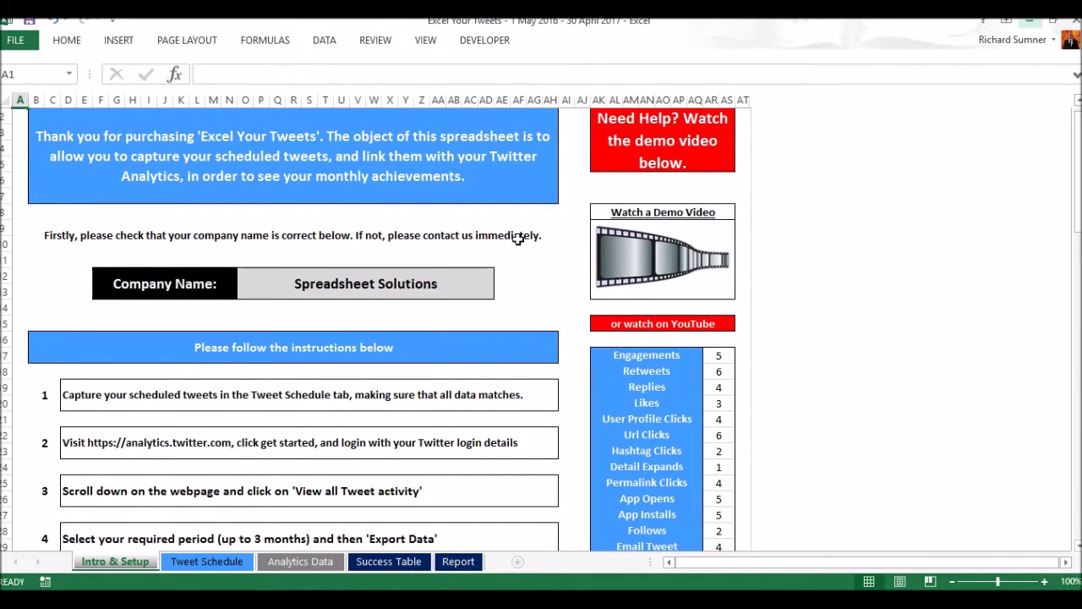
pyautogui.scroll(-3, 517, 239)
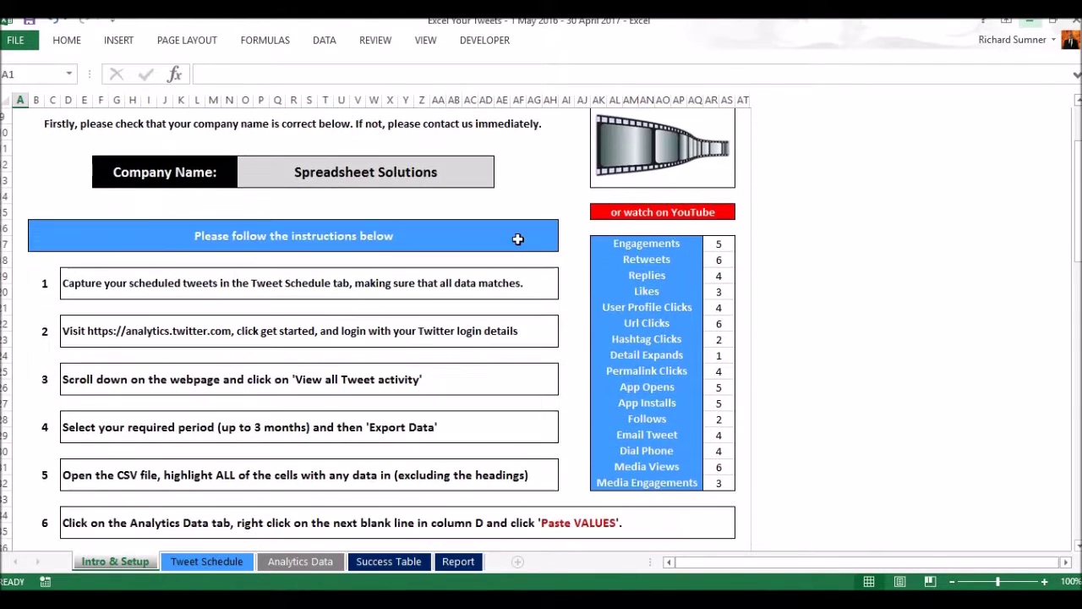
pyautogui.scroll(1, 517, 239)
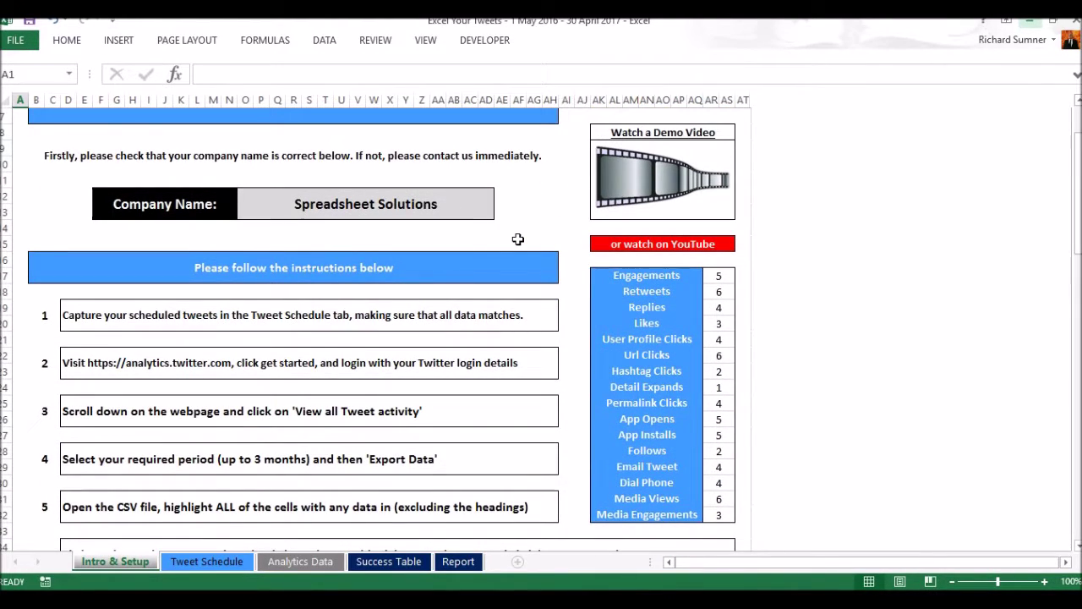
pyautogui.scroll(3, 518, 239)
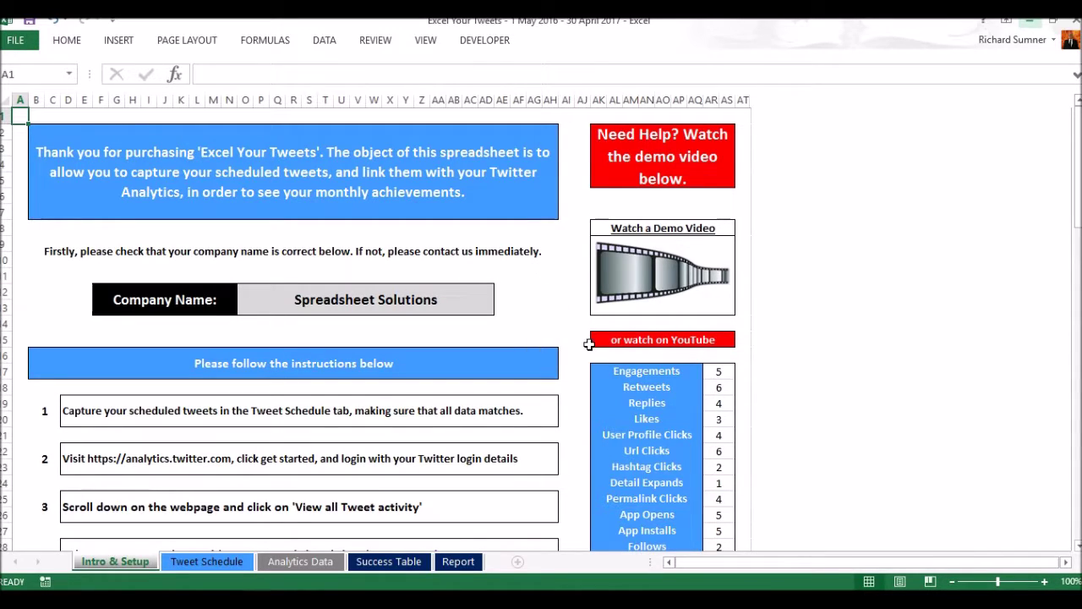
pyautogui.scroll(-3, 540, 347)
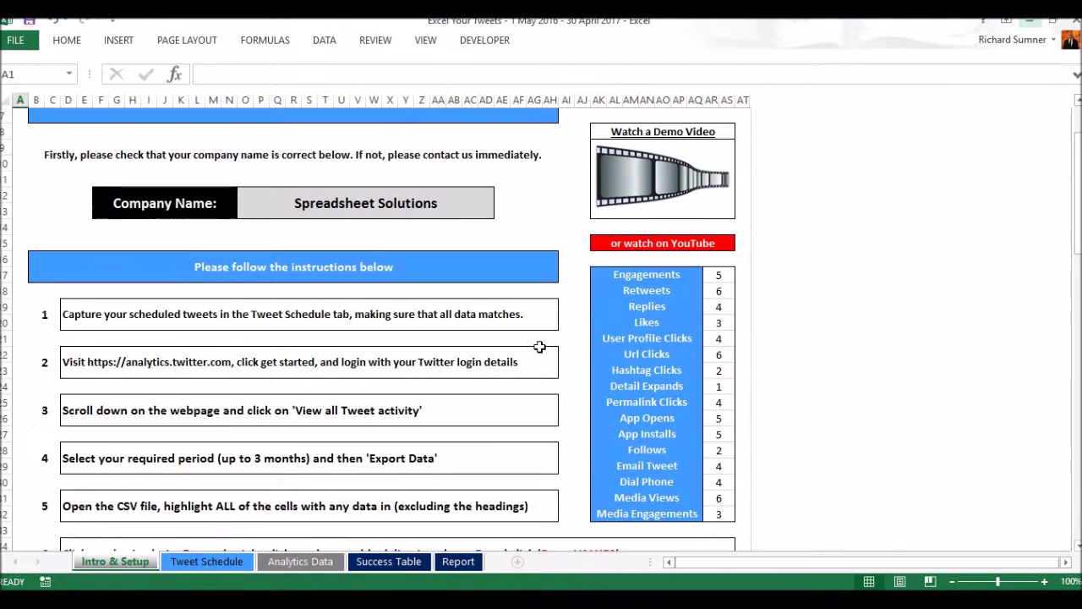
pyautogui.scroll(-2, 539, 347)
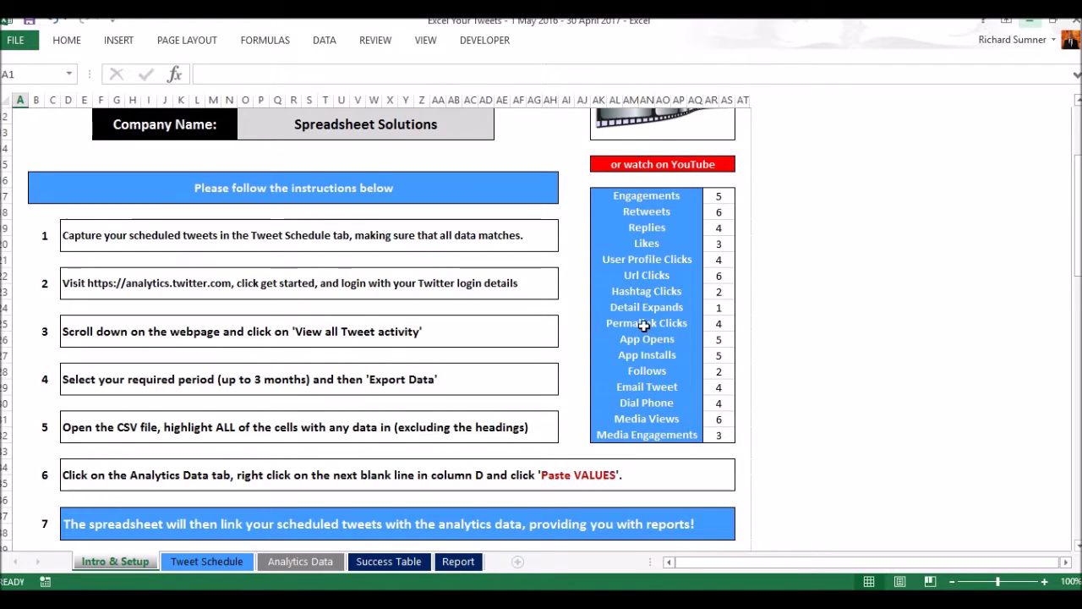
# - Choose 5 as the points value for Engagements in the action points table
pyautogui.click(717, 196)
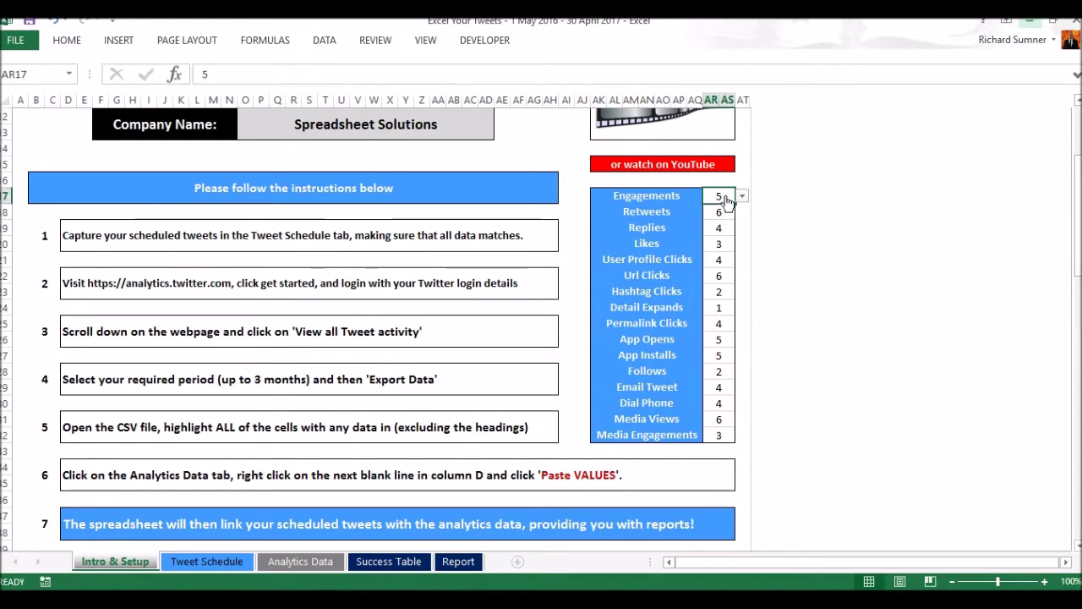
pyautogui.click(742, 200)
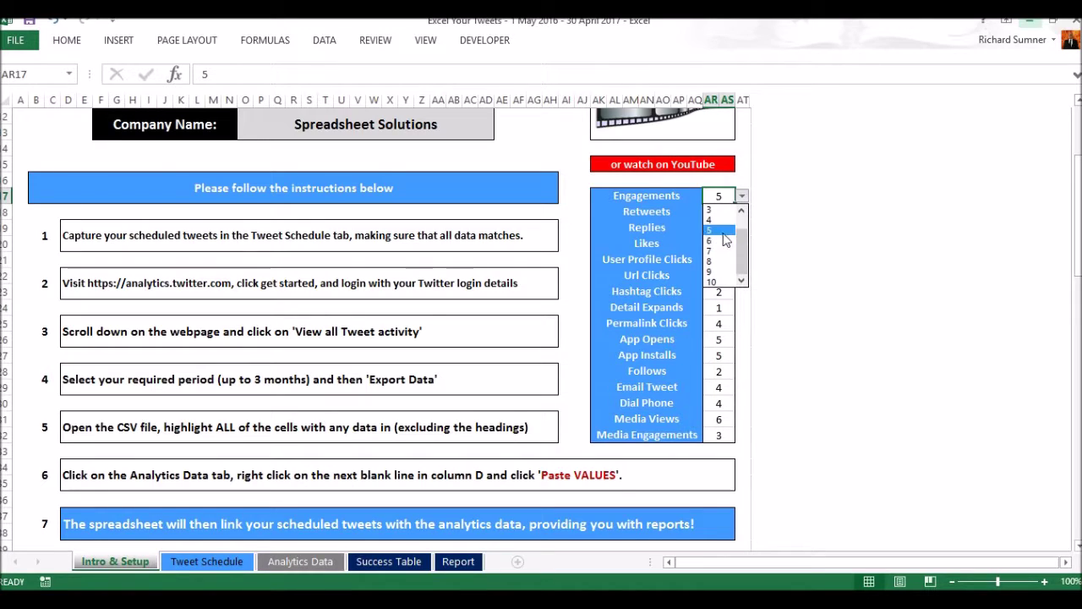
pyautogui.click(715, 230)
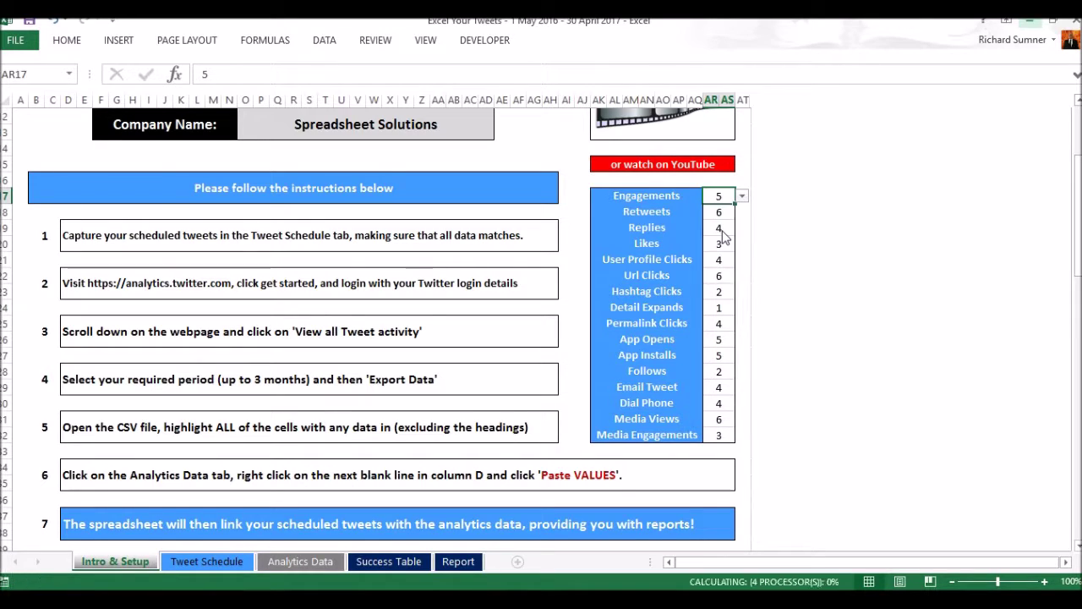
pyautogui.click(698, 178)
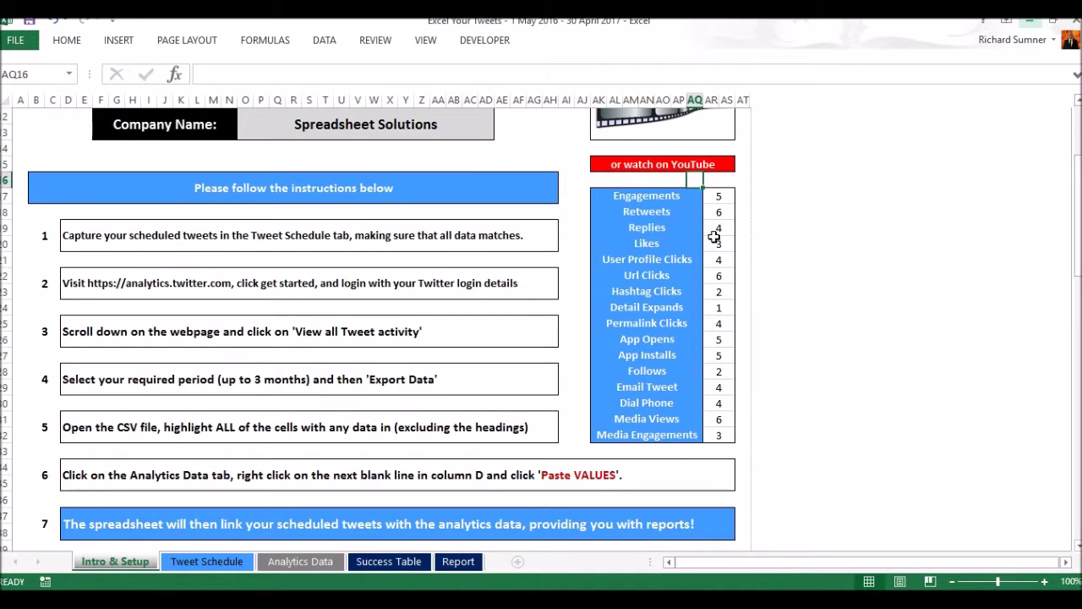
pyautogui.click(580, 180)
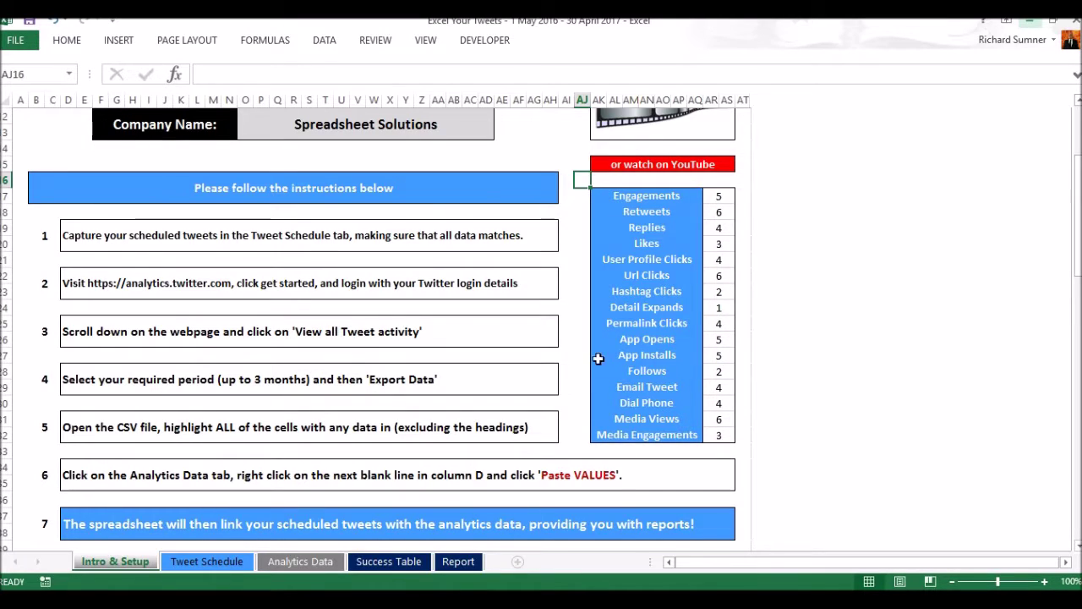
# - Clear the Media Engagements points value in the action points table and re-enter it as 3
pyautogui.scroll(-2, 563, 364)
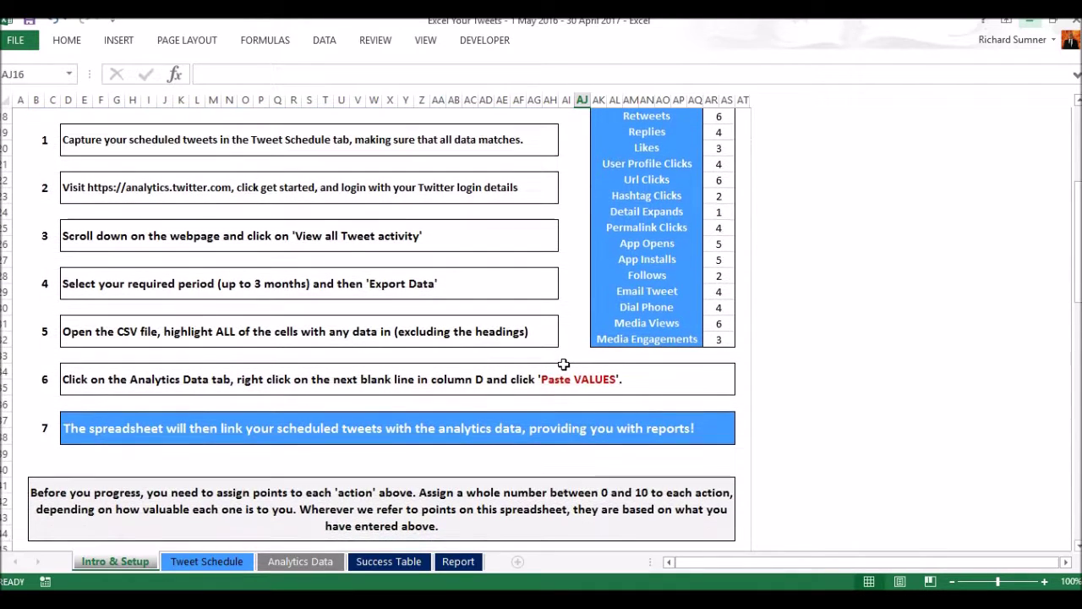
pyautogui.scroll(-3, 563, 364)
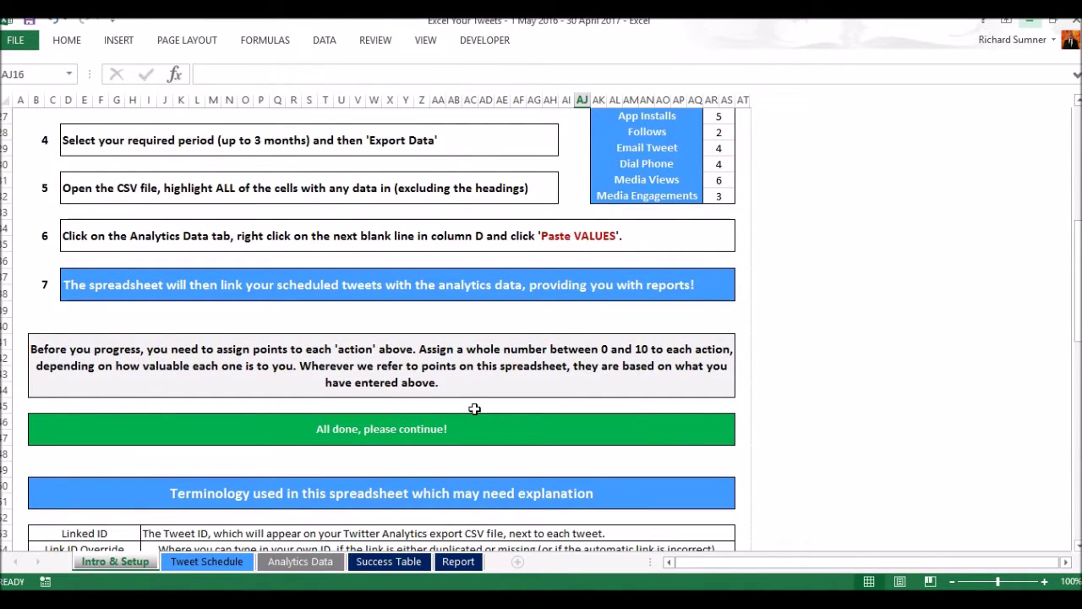
pyautogui.scroll(2, 475, 408)
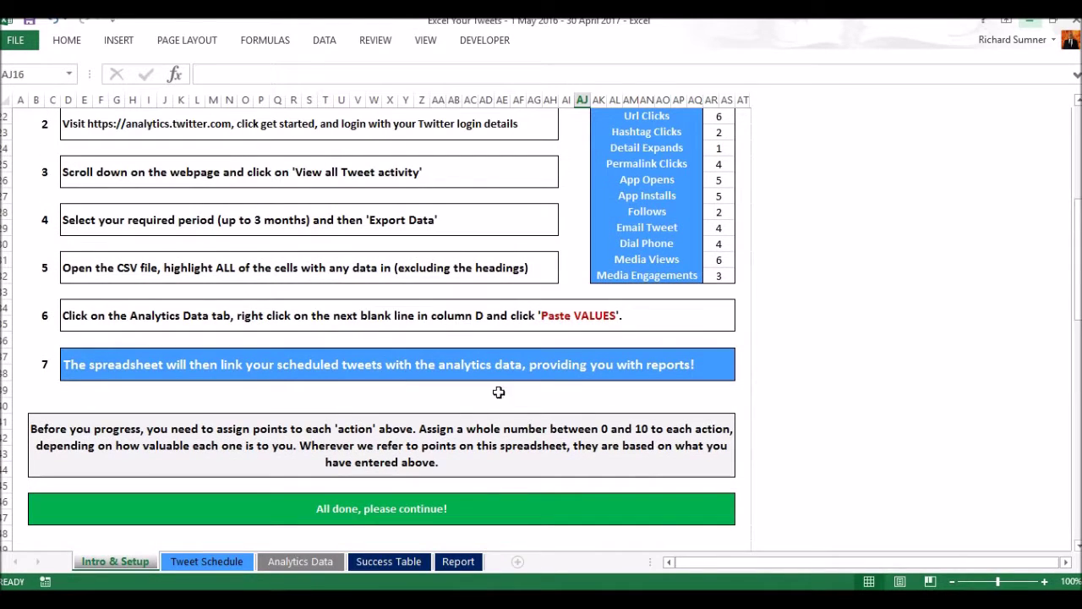
pyautogui.click(721, 277)
pyautogui.press('BackSpace')
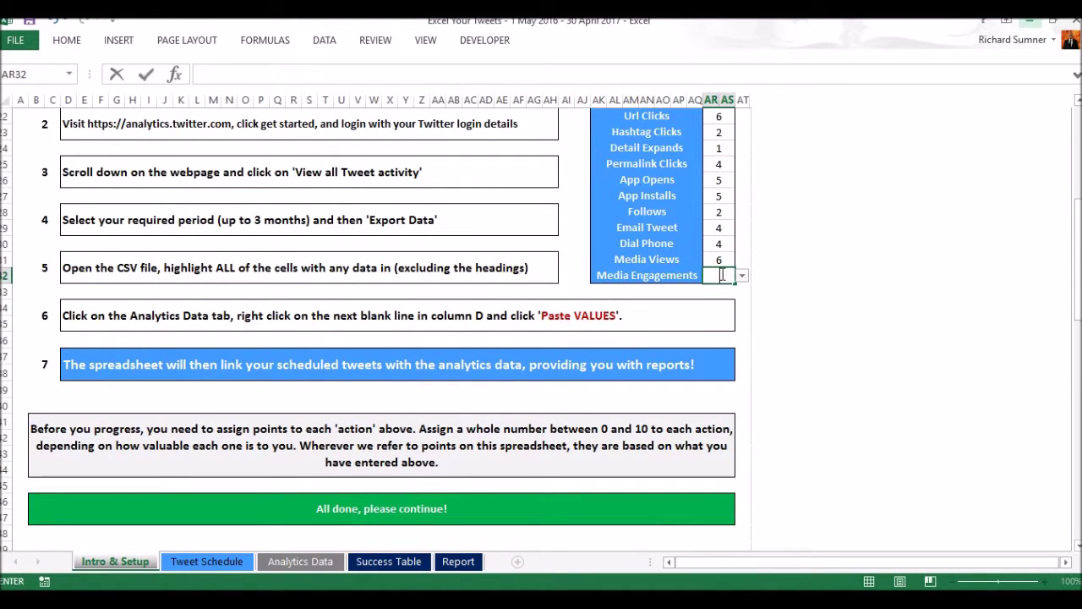
pyautogui.press('Return')
pyautogui.click(723, 277)
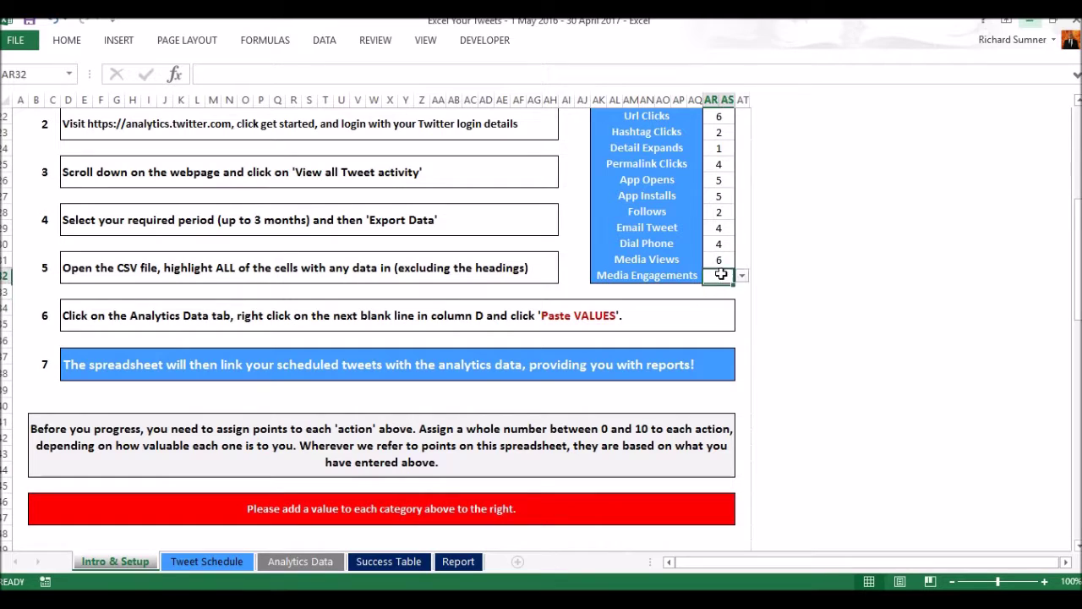
pyautogui.write('3')
pyautogui.press('Return')
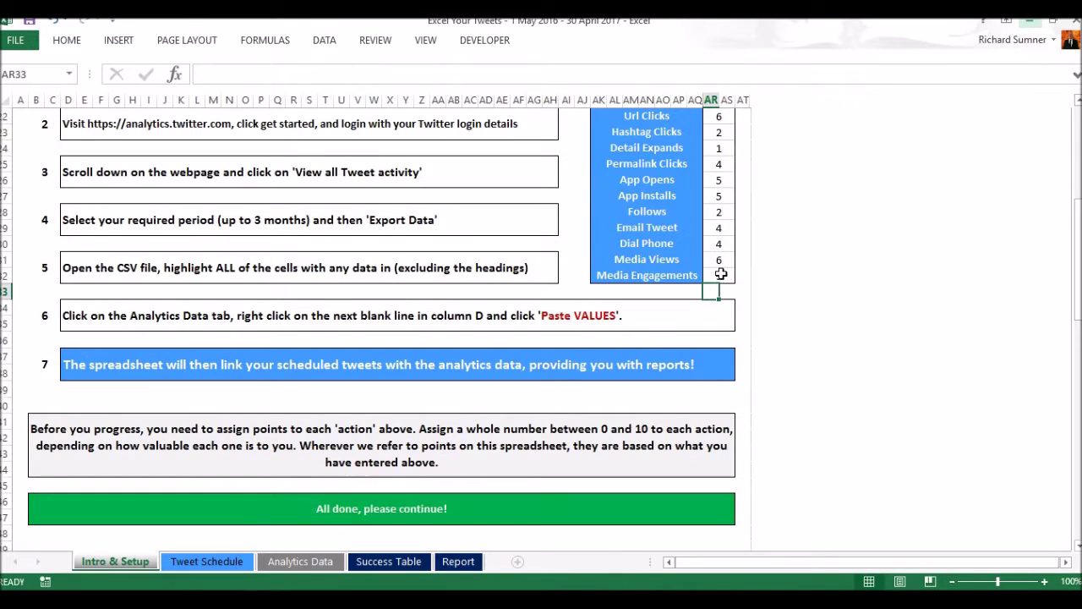
# - Read through the remaining instructions and the terminology explanations on the Intro & Setup sheet
pyautogui.scroll(-2, 528, 339)
pyautogui.scroll(4, 529, 340)
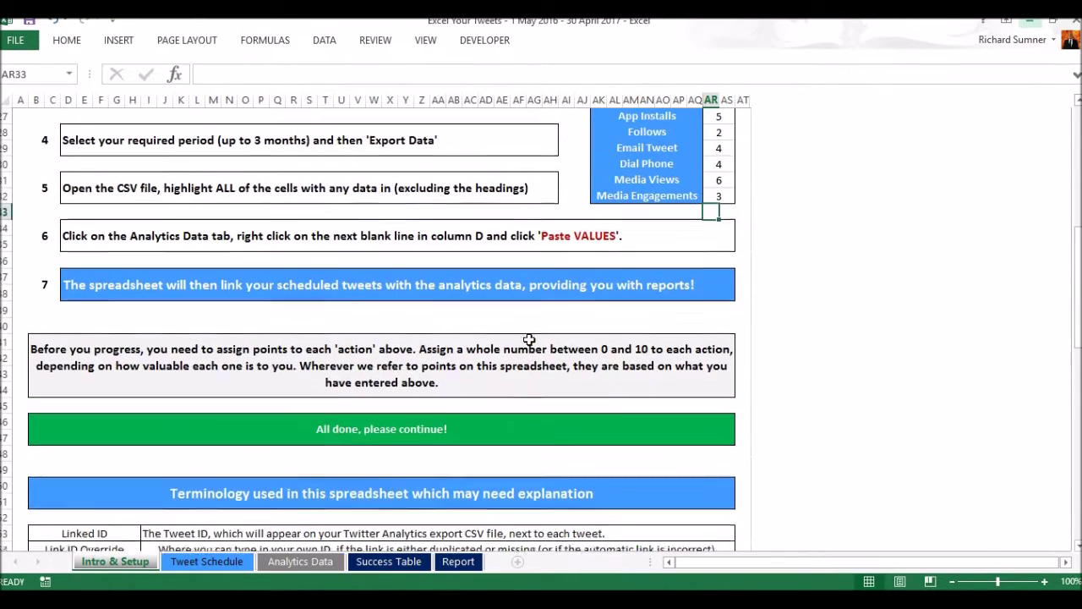
pyautogui.scroll(5, 528, 340)
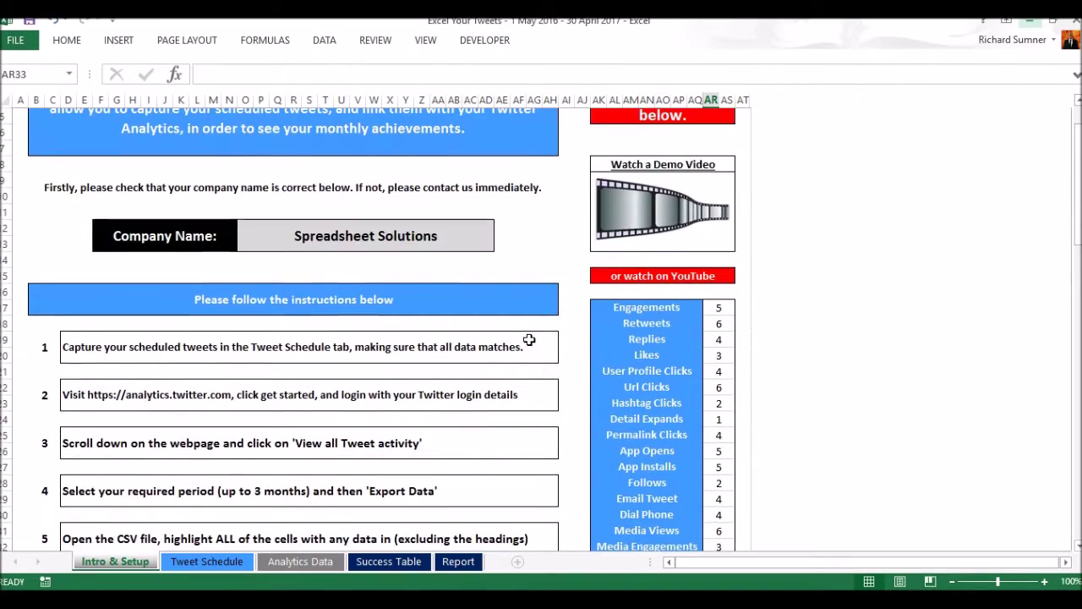
pyautogui.scroll(-7, 529, 339)
pyautogui.scroll(-6, 529, 339)
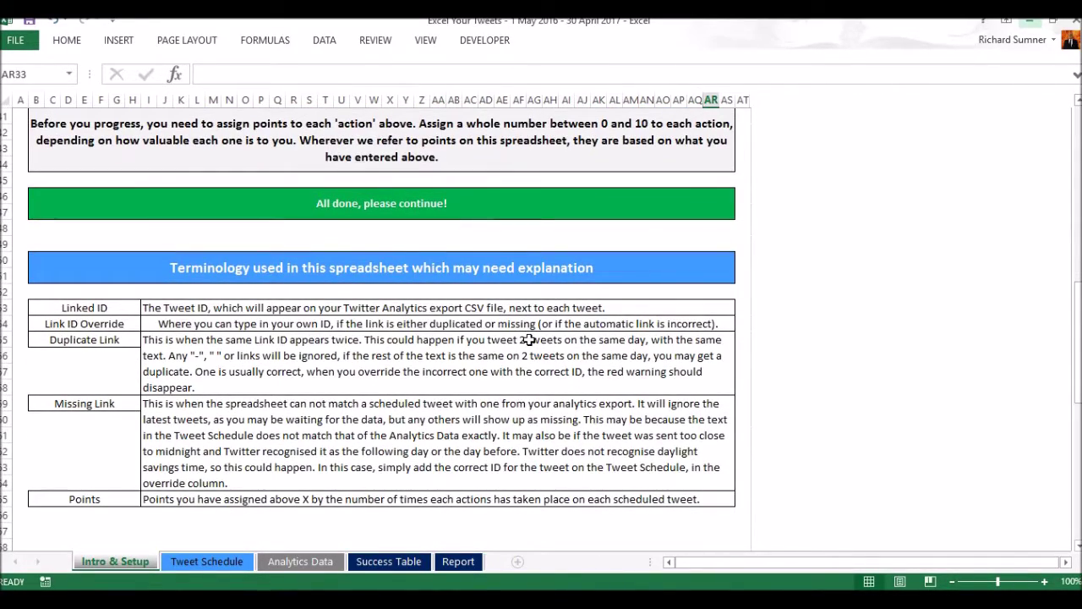
pyautogui.scroll(1, 528, 339)
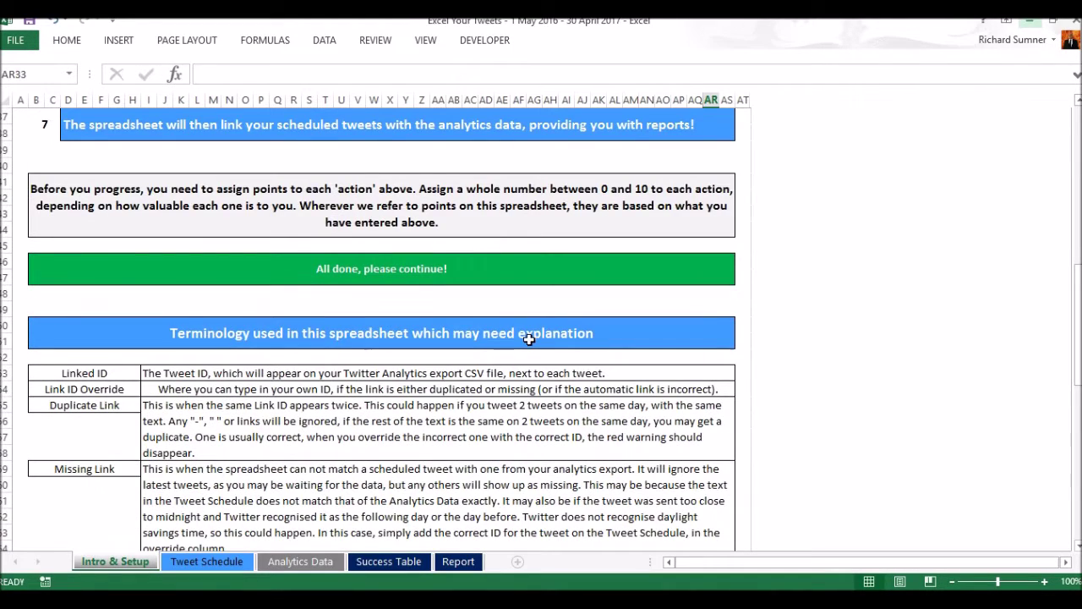
pyautogui.scroll(10, 529, 339)
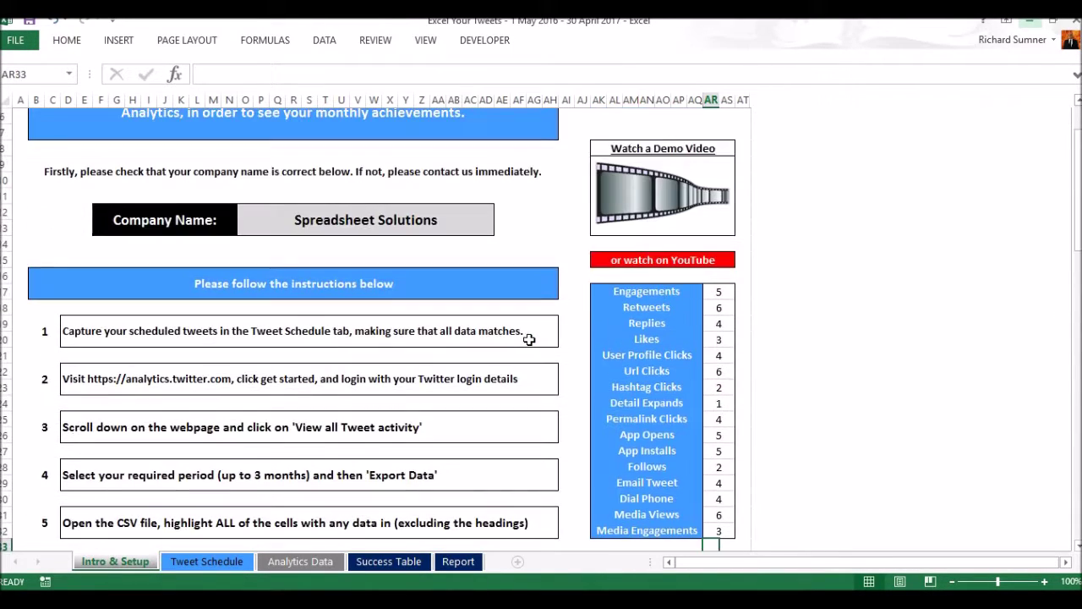
pyautogui.scroll(2, 529, 339)
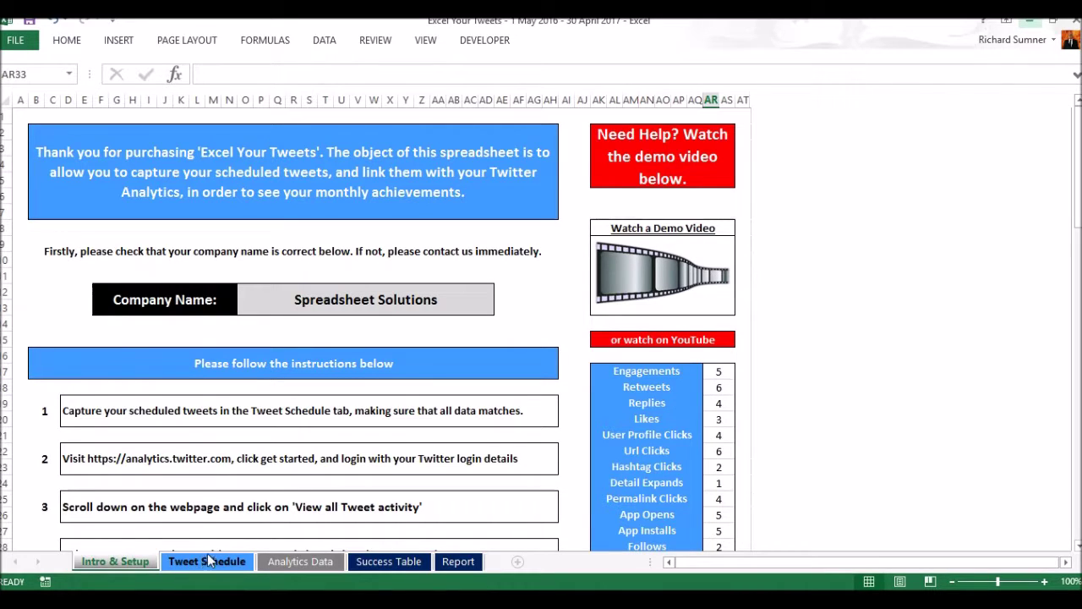
# - On the Tweet Schedule sheet, enter 22 feb as the date in row 460
pyautogui.click(182, 562)
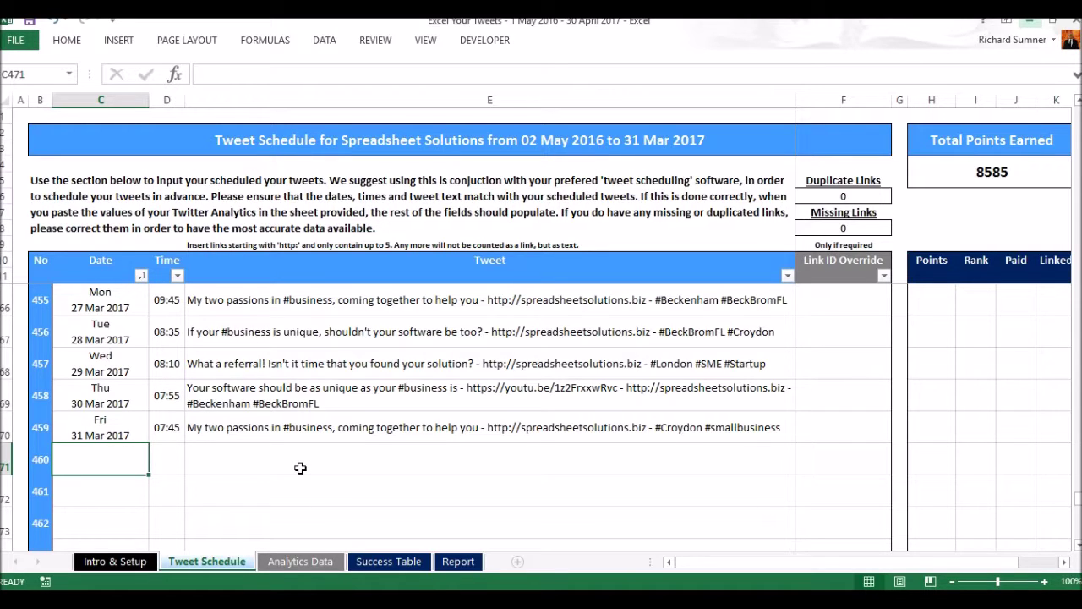
pyautogui.write('22 feb')
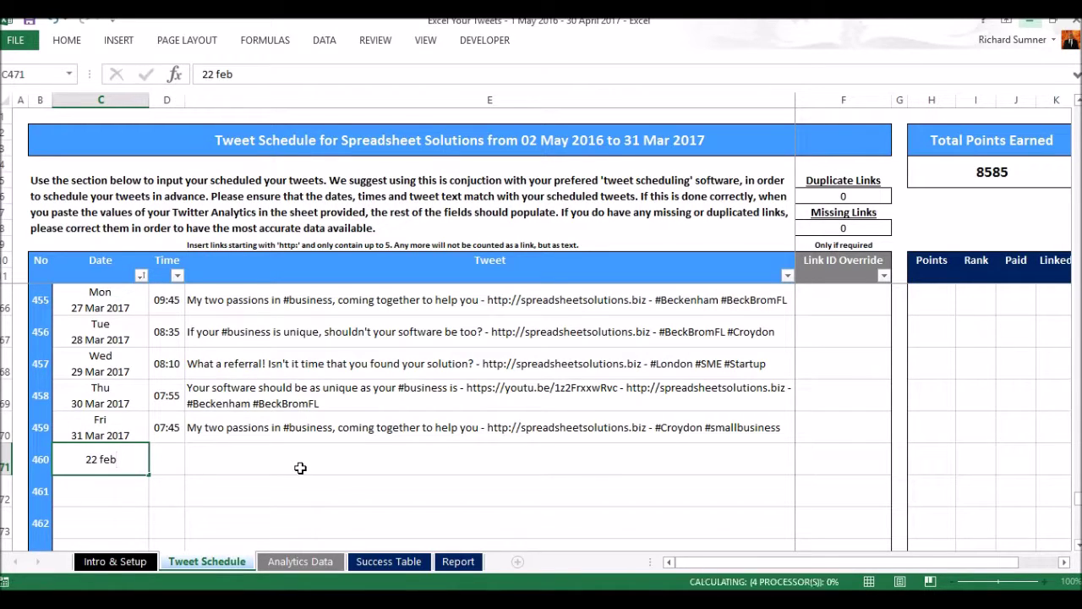
pyautogui.press('Return')
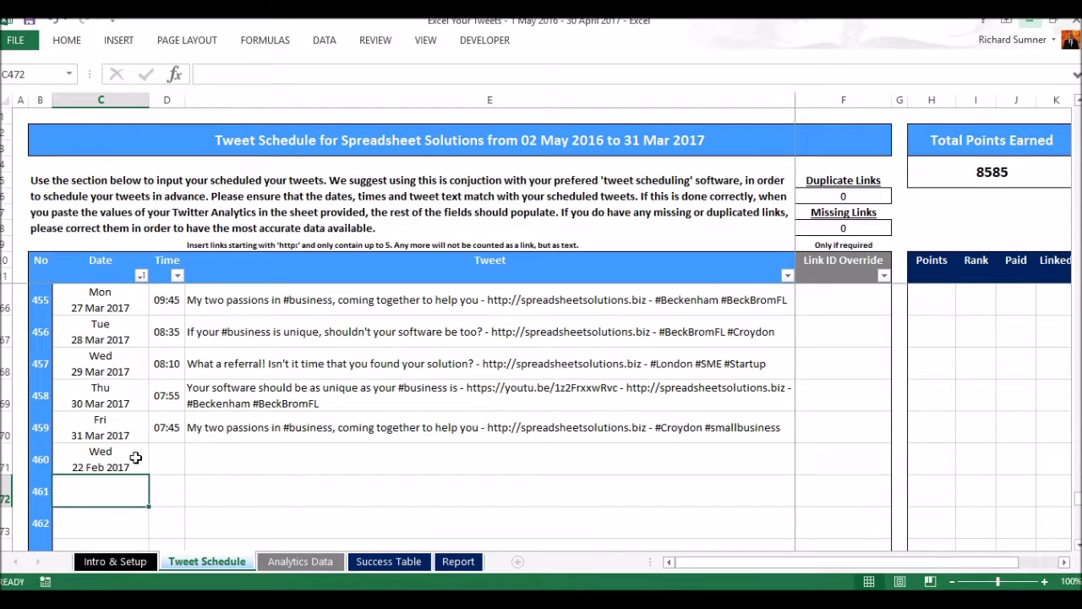
pyautogui.click(109, 453)
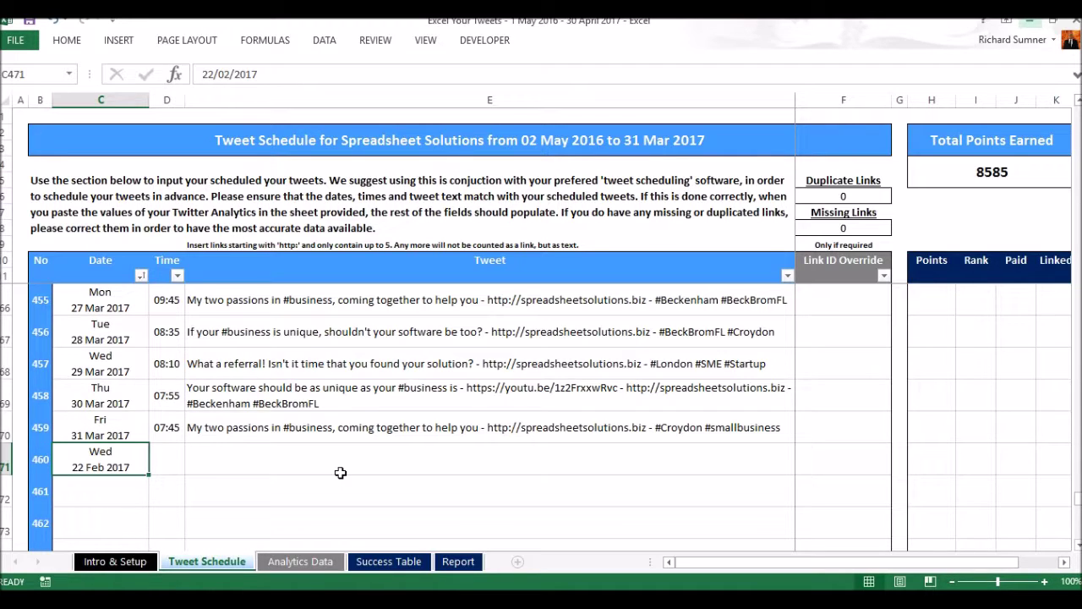
# - Enter 10:00 as the time for tweet 460 and replace it with 15:00
pyautogui.click(171, 464)
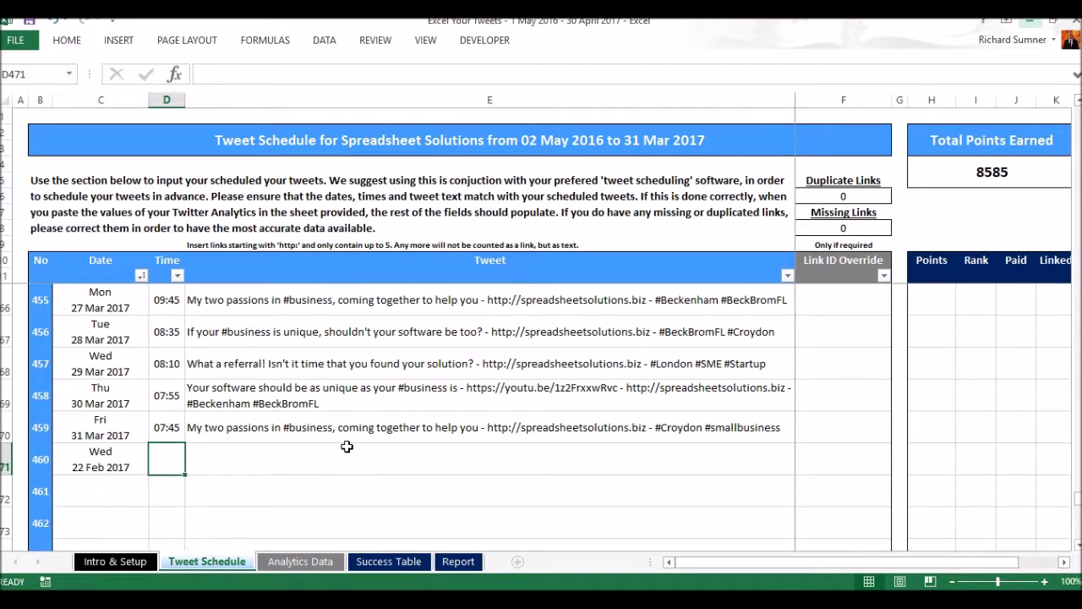
pyautogui.write('10:00')
pyautogui.press('Return')
pyautogui.press('Up')
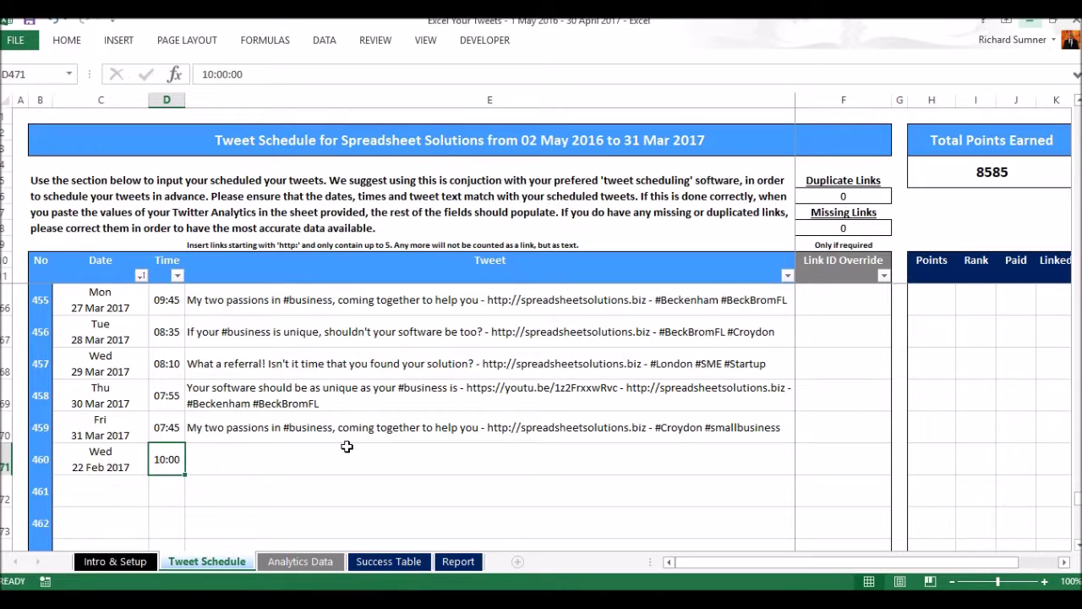
pyautogui.write('15:00')
pyautogui.press('Return')
pyautogui.press('Up')
# - Enter the text "Hello twitter, what is happening? #twitter" as tweet 460
pyautogui.press('Right')
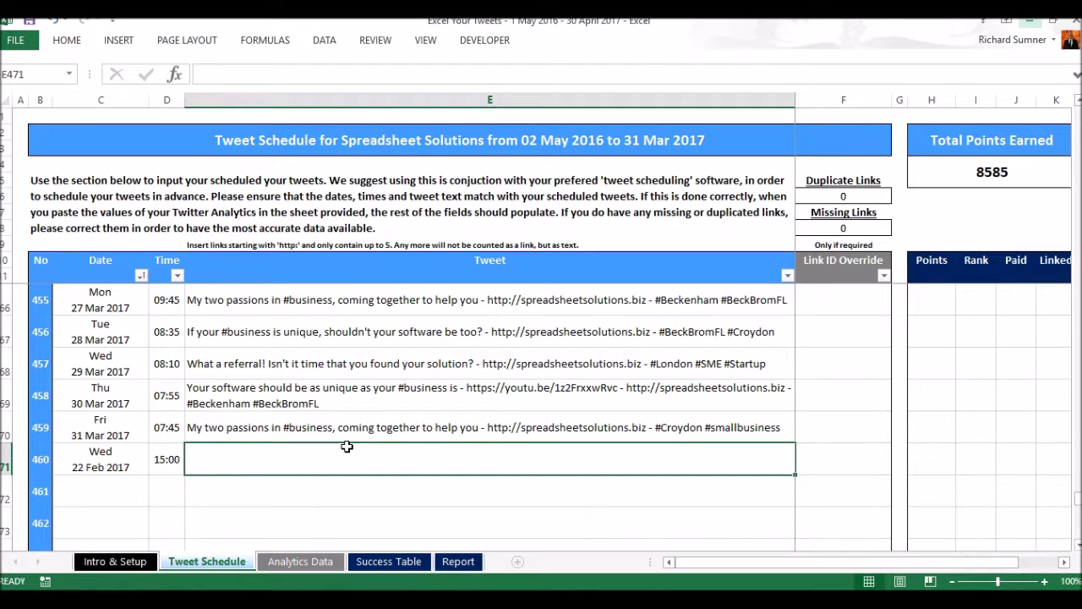
pyautogui.write('Hello')
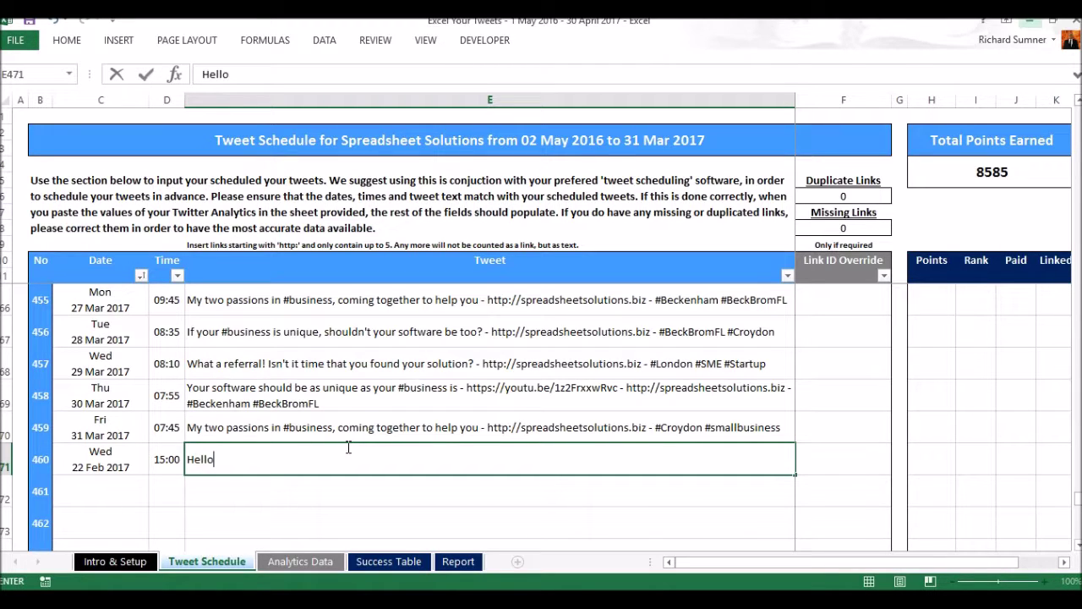
pyautogui.write(' twitter, what is happening? #twitter')
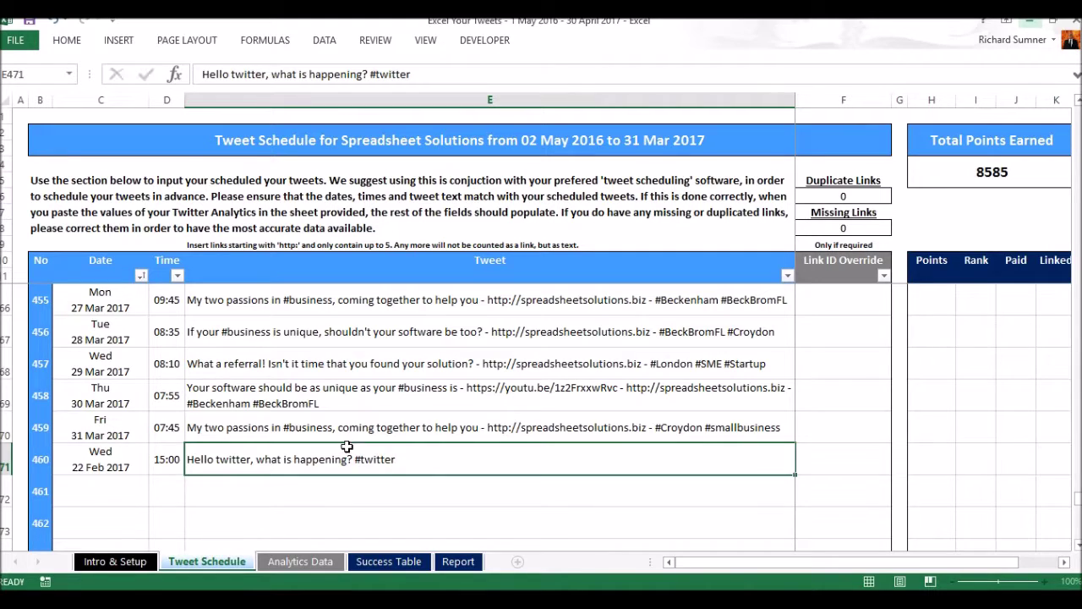
pyautogui.press('Return')
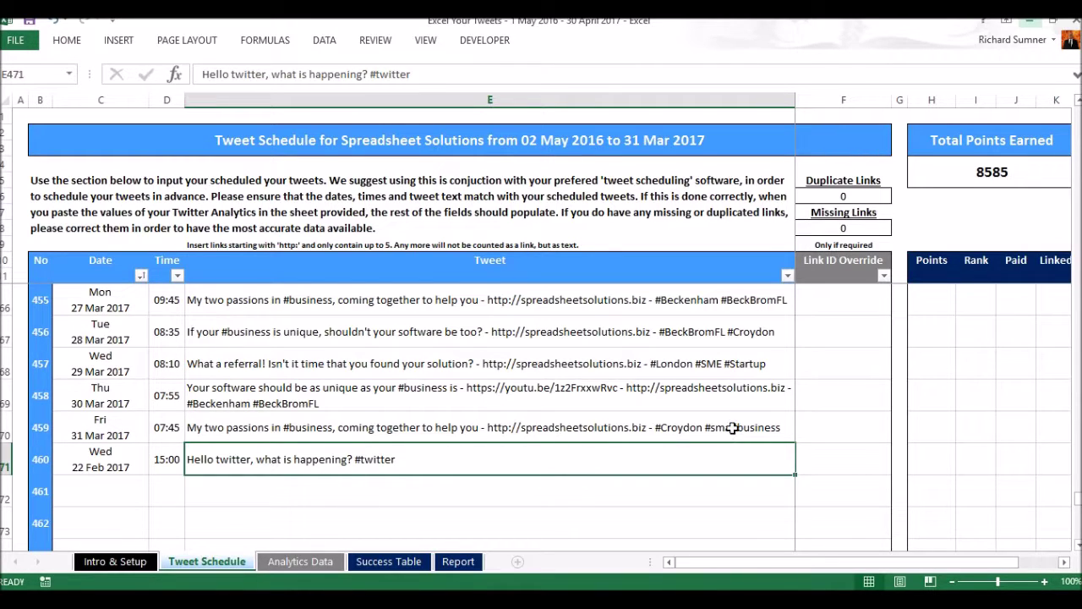
# - Check the points, rank, linked and character count columns in the row of tweet 460
pyautogui.press('Right')
pyautogui.press('Right')
pyautogui.press('Right')
pyautogui.press('Right')
pyautogui.press('Right')
pyautogui.press('Right')
pyautogui.press('Right')
pyautogui.press('Right')
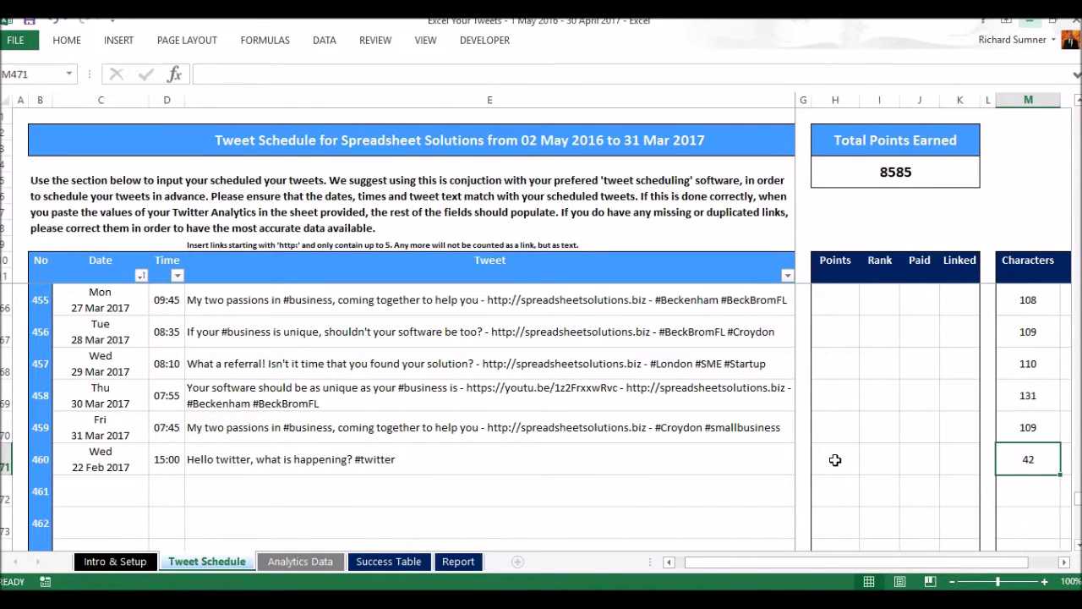
pyautogui.press('Left')
pyautogui.press('Left')
pyautogui.press('Left')
pyautogui.press('Left')
pyautogui.press('Left')
pyautogui.press('Left')
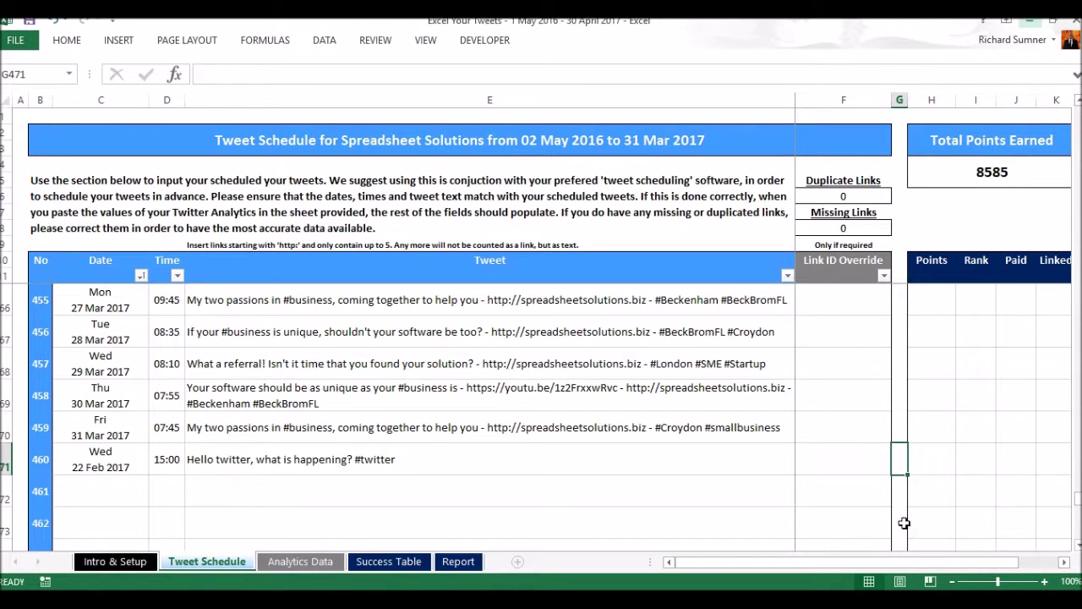
# - Clear the date, time and text cells of tweet 460 in the Tweet Schedule
pyautogui.moveTo(905, 560); pyautogui.dragTo(856, 564)
pyautogui.click(446, 470)
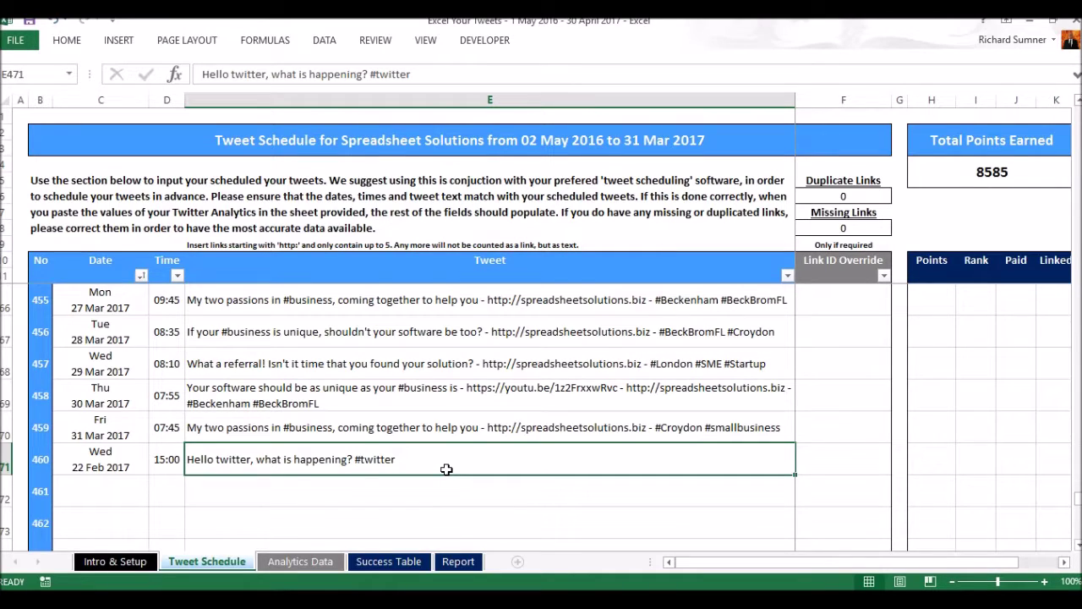
pyautogui.moveTo(446, 469); pyautogui.dragTo(146, 457)
pyautogui.rightClick(146, 458)
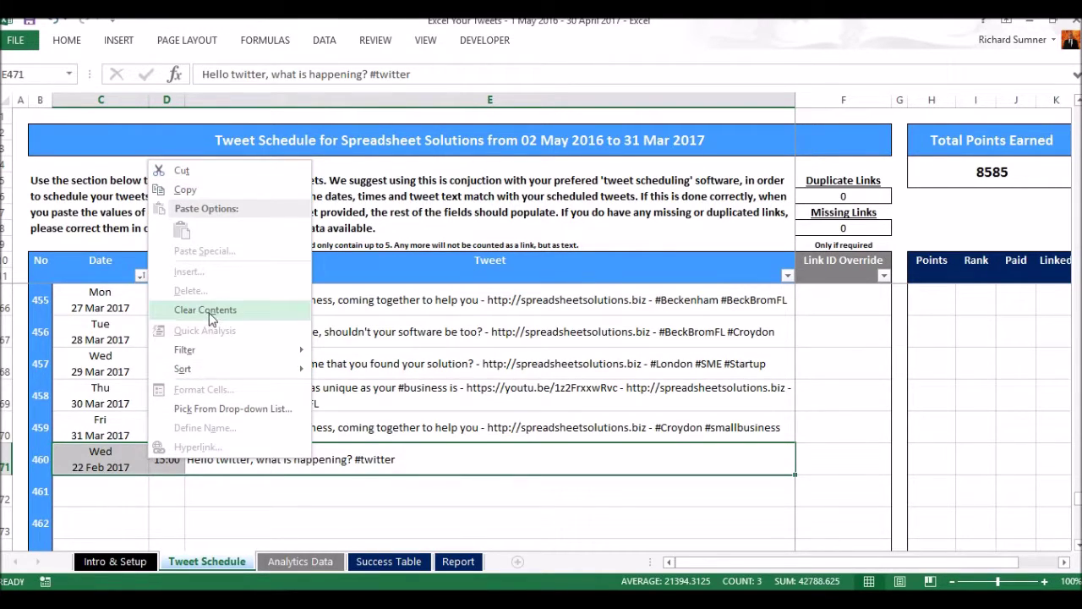
pyautogui.click(211, 312)
pyautogui.click(110, 464)
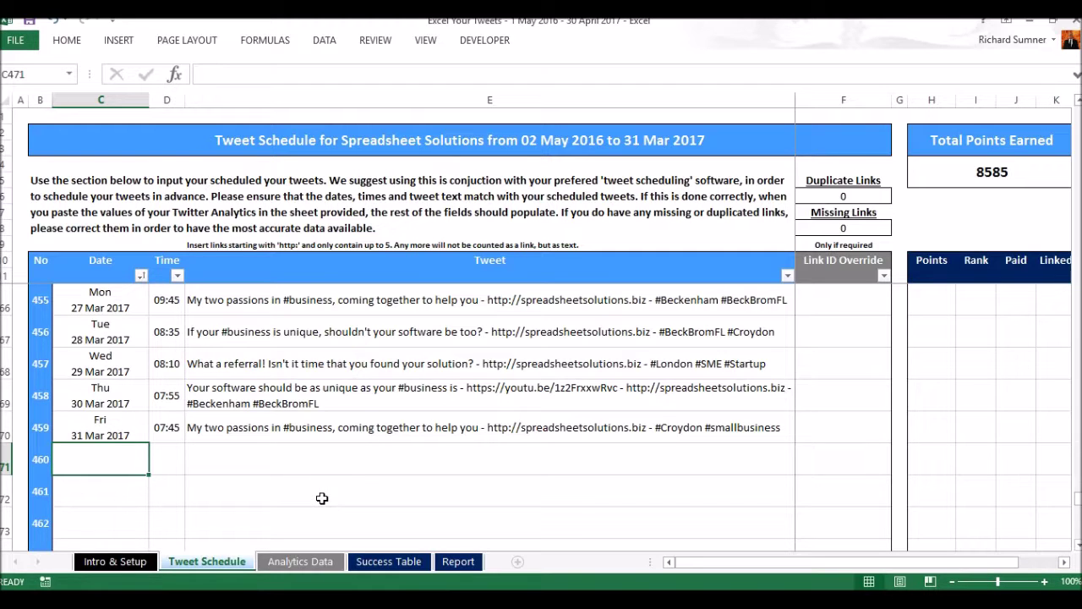
# - Switch to Twitter Analytics in the browser, set the date range to Jan 1 – Feb 22, 2017, and export the tweet activity data
pyautogui.click(302, 600)
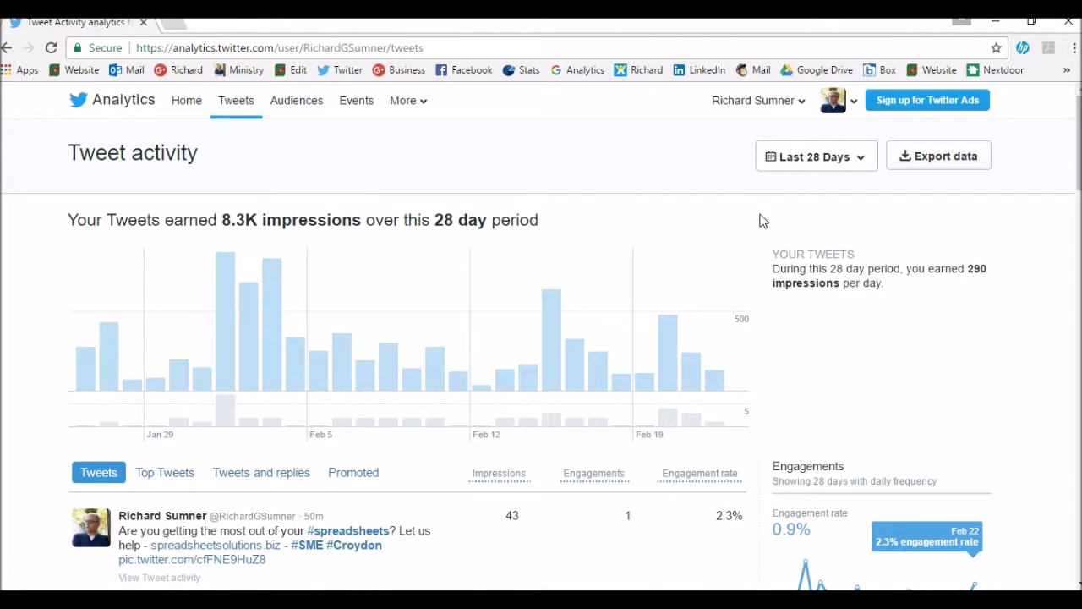
pyautogui.click(810, 161)
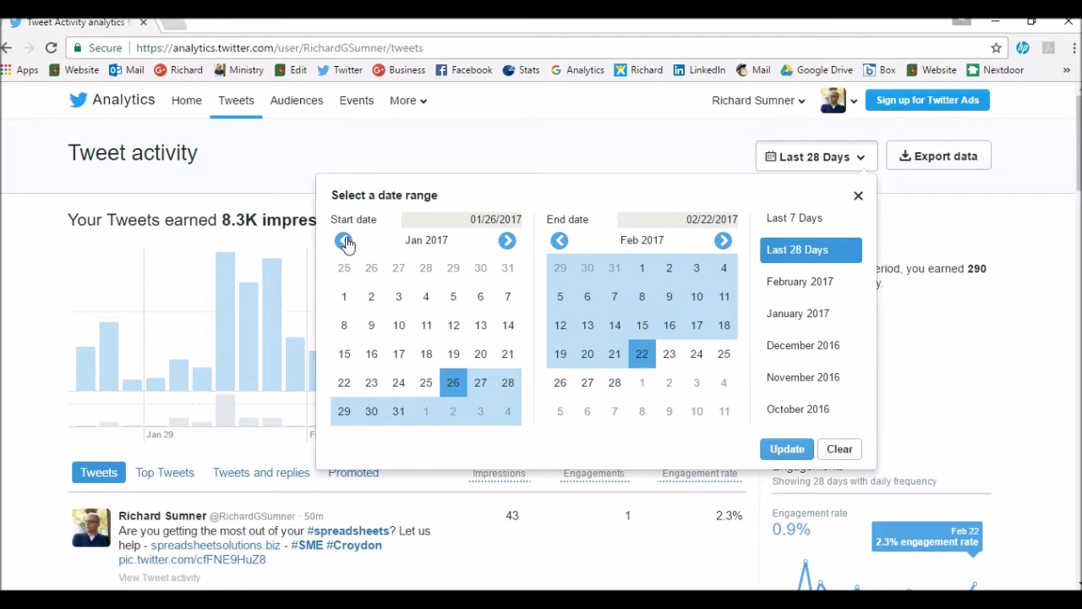
pyautogui.click(345, 298)
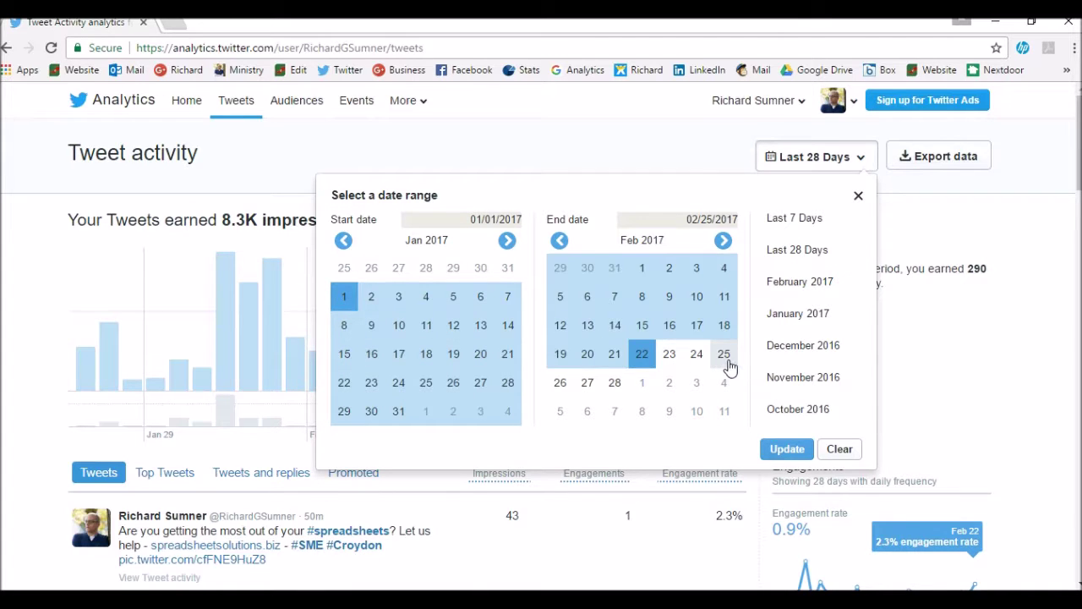
pyautogui.click(787, 449)
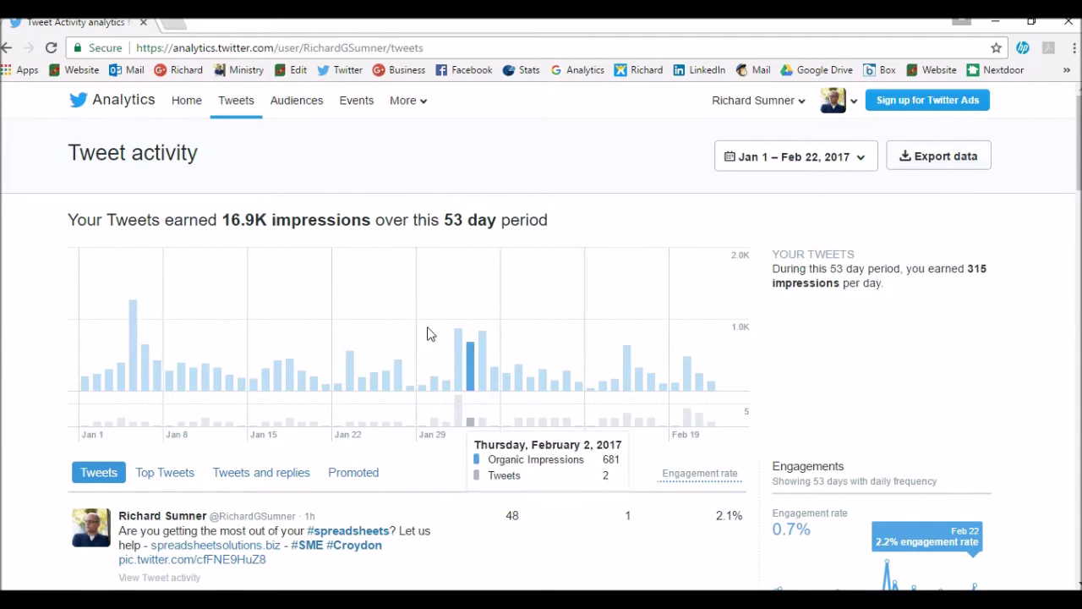
pyautogui.click(939, 160)
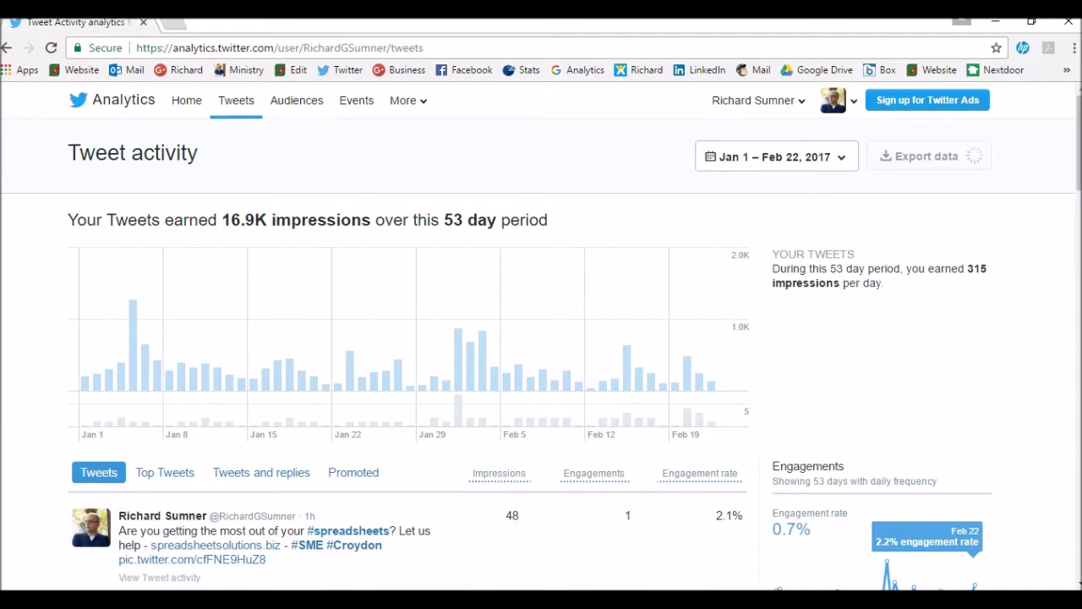
# - Return to the Excel Your Tweets workbook and open the Analytics Data sheet
pyautogui.click(265, 602)
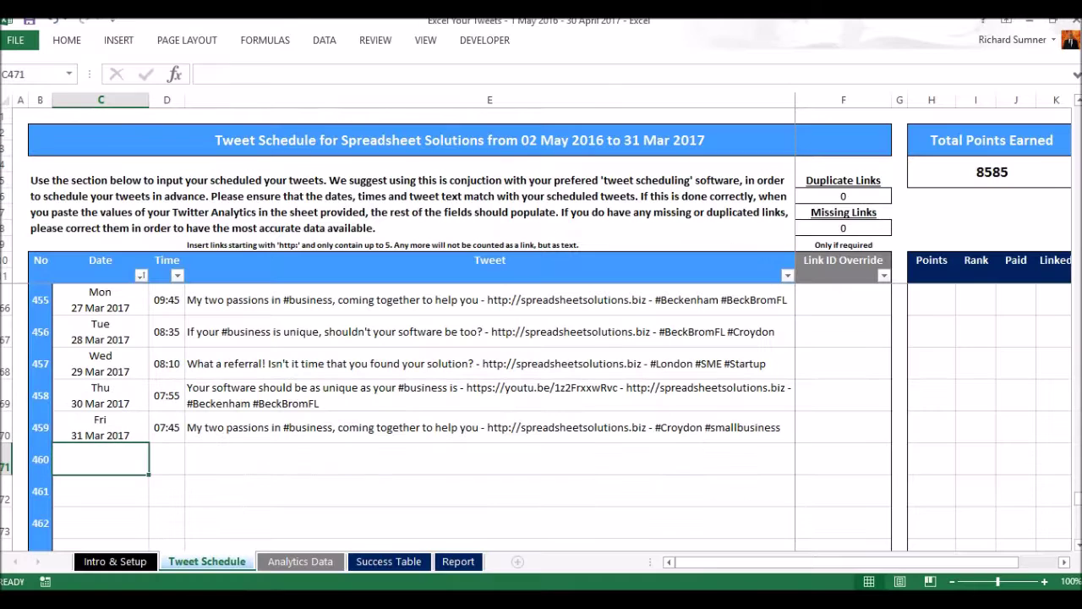
pyautogui.click(301, 565)
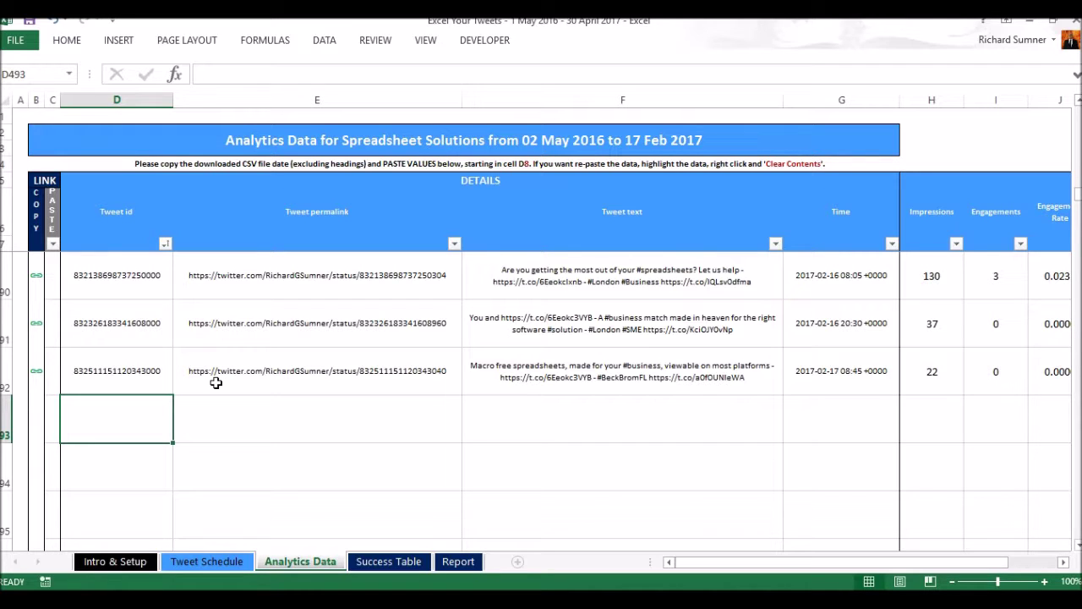
pyautogui.click(279, 599)
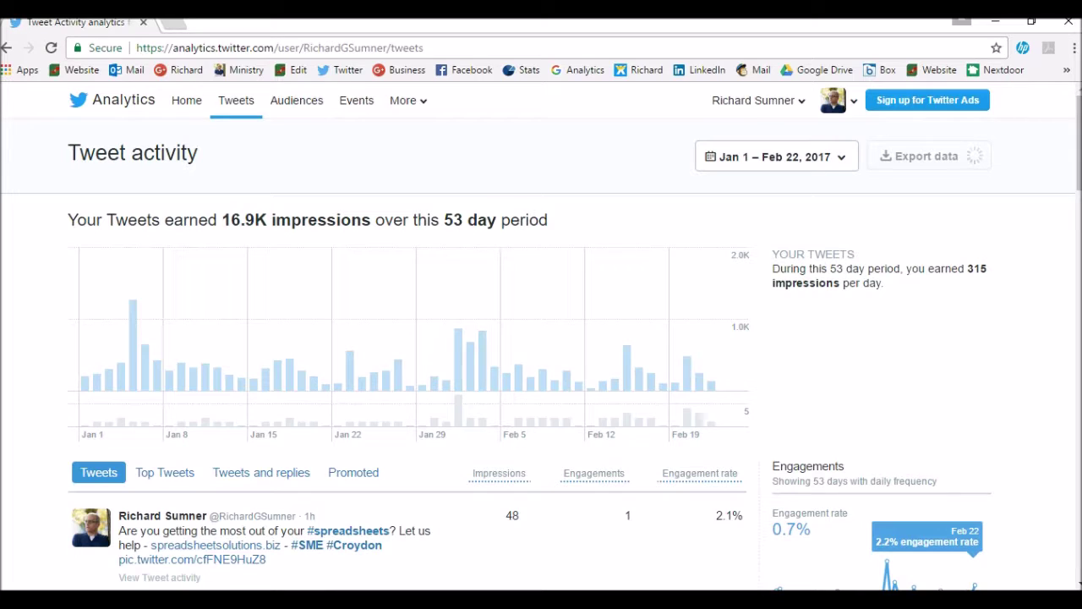
pyautogui.hotkey('alt', 'Tab')
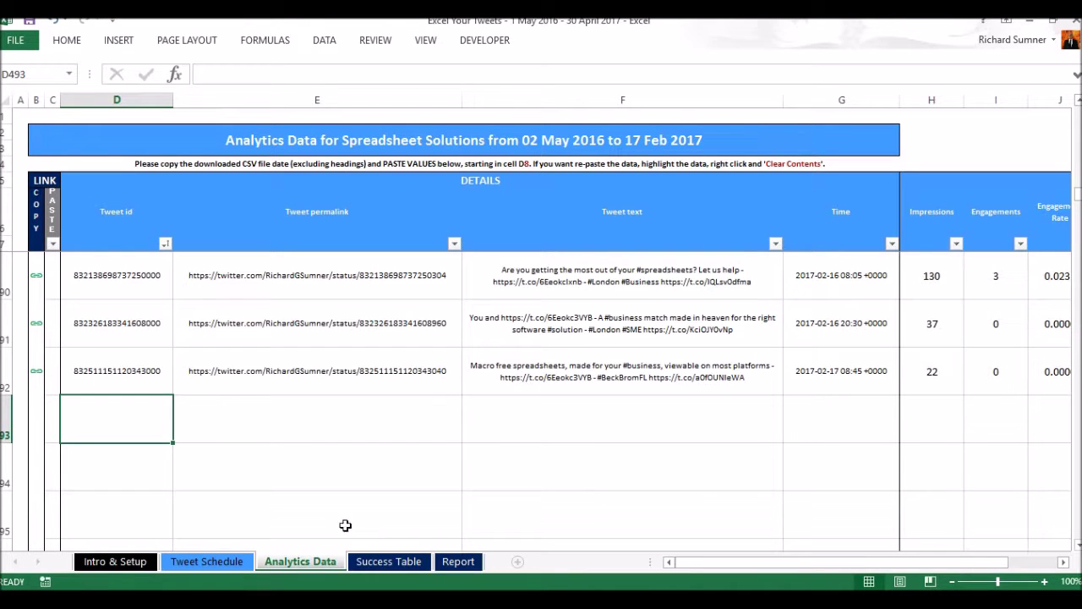
# - Open the tweet_activity_metrics file from the desktop, go to its last data row and widen the time column
pyautogui.click(1035, 18)
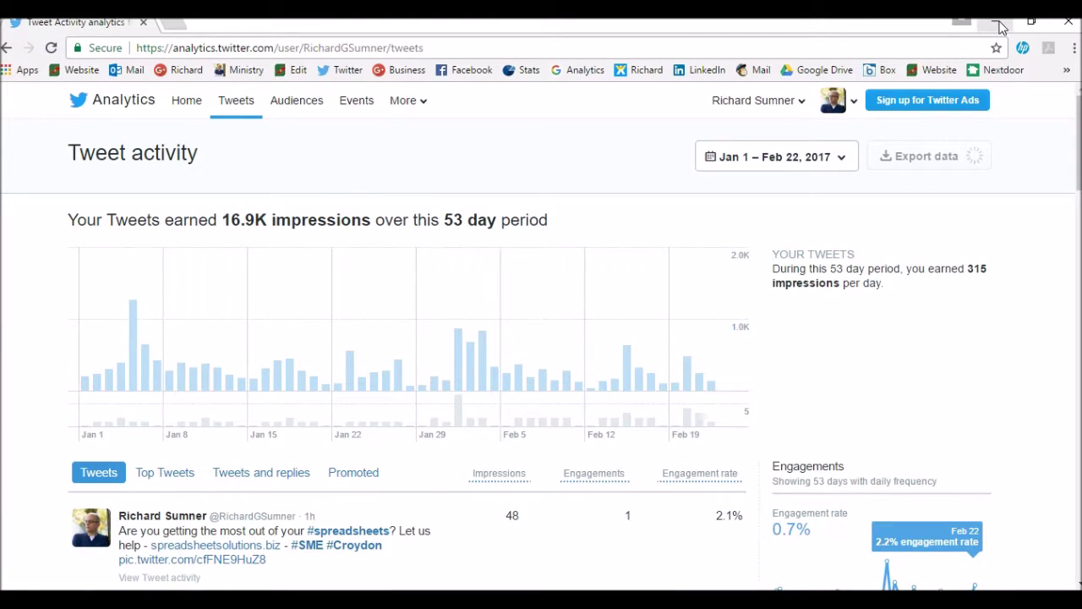
pyautogui.click(998, 27)
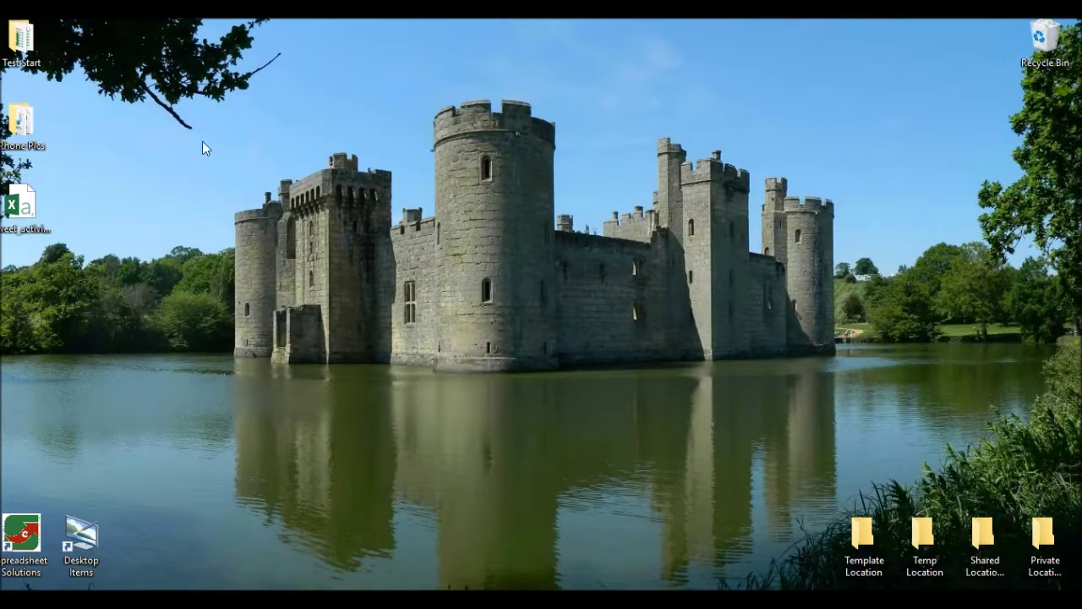
pyautogui.doubleClick(20, 203)
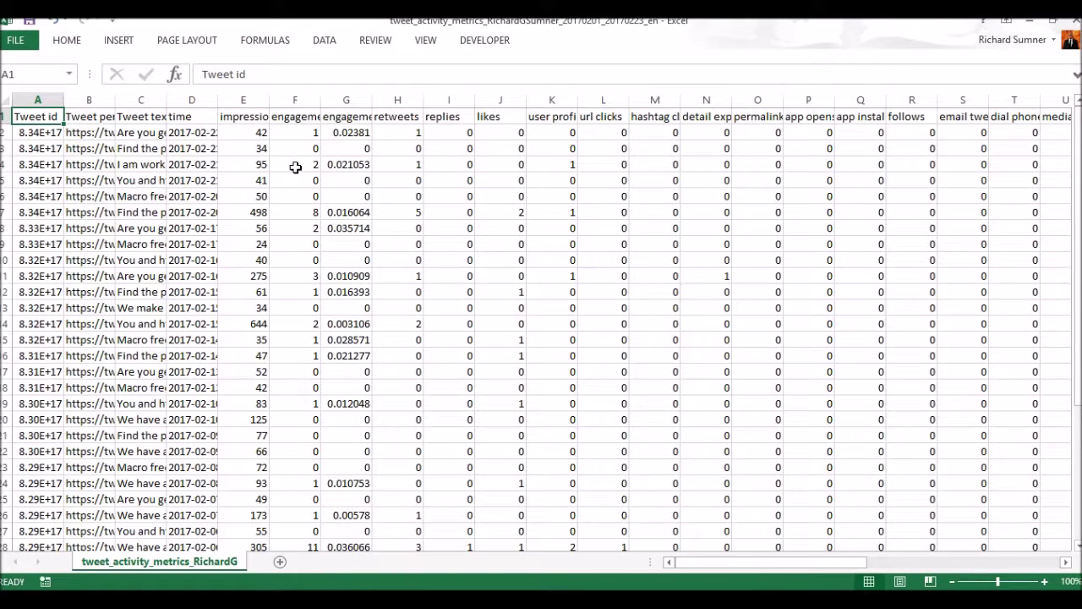
pyautogui.hotkey('ctrl', 'Down')
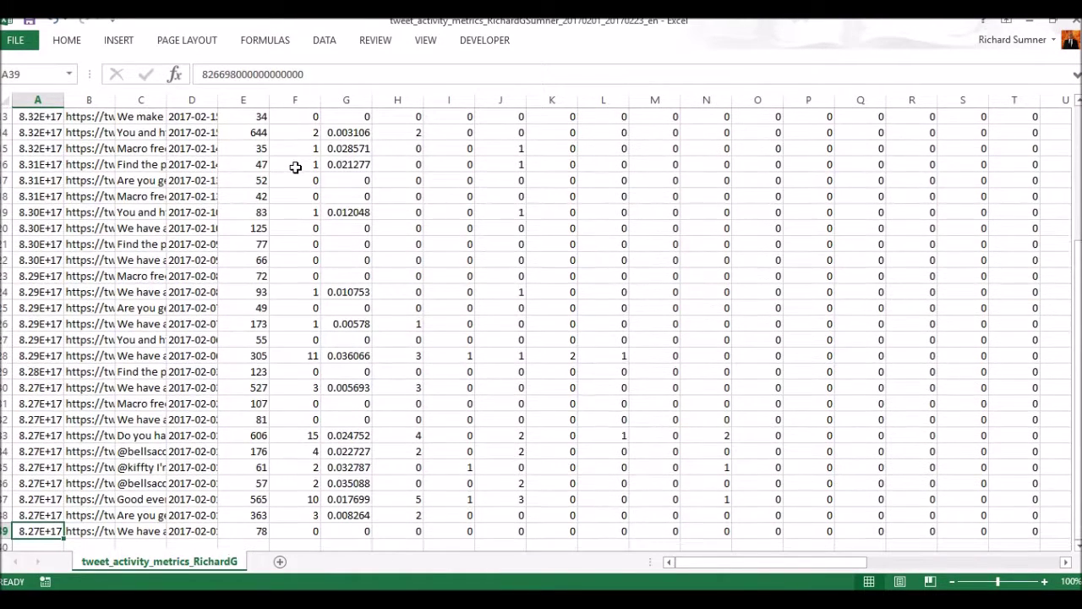
pyautogui.moveTo(218, 100); pyautogui.dragTo(245, 100)
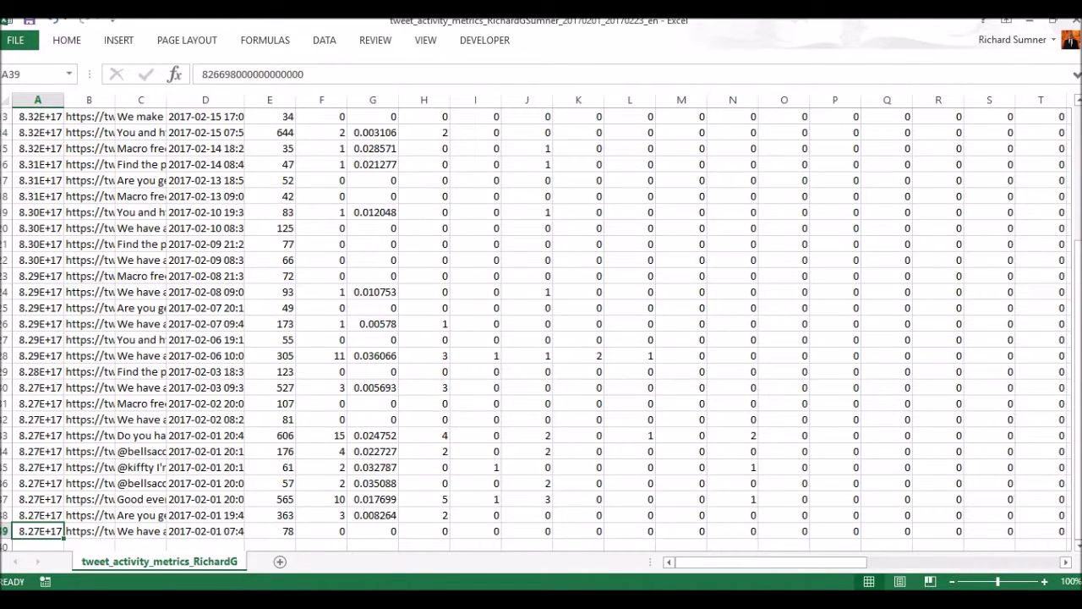
# - In the Excel Your Tweets workbook, clear the Analytics Data from the first 1 February 2017 tweet through the last entry, D462 to AQ492
pyautogui.moveTo(302, 602)
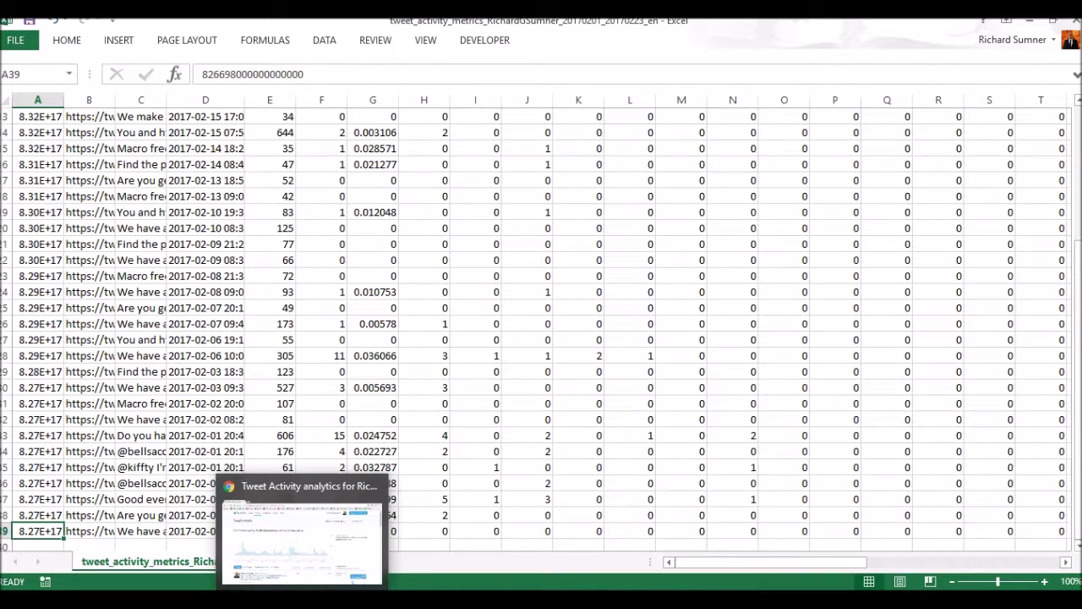
pyautogui.moveTo(262, 602)
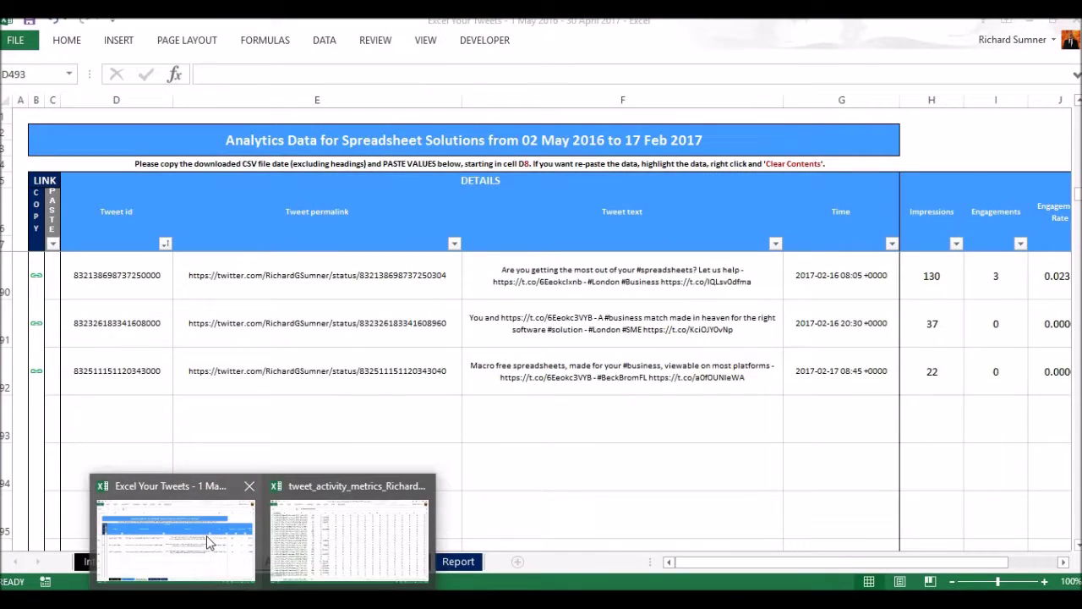
pyautogui.click(212, 536)
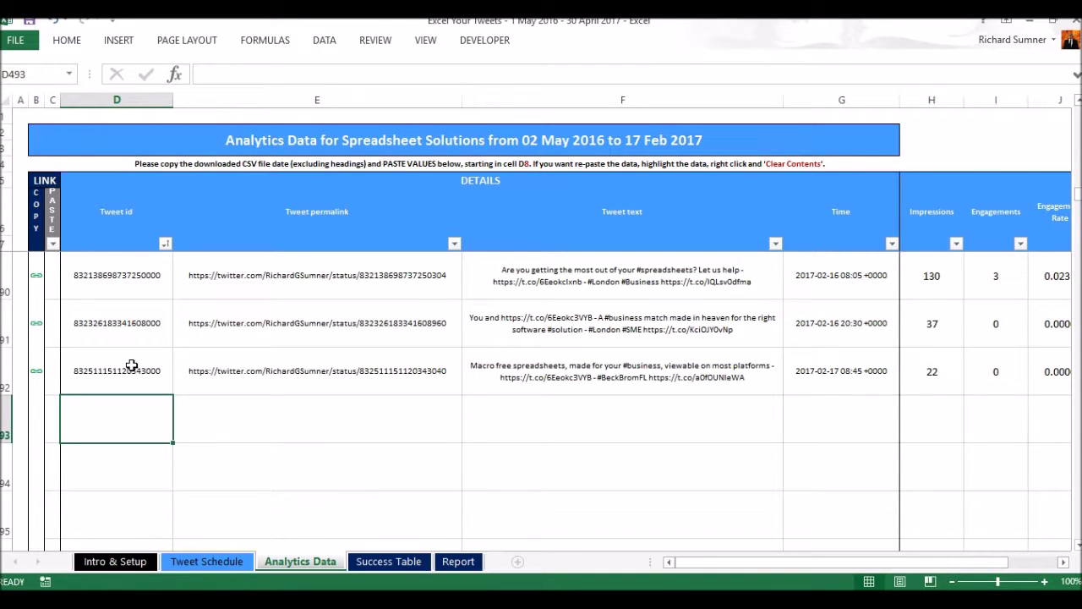
pyautogui.press('Up')
pyautogui.press('Up')
pyautogui.press('Up')
pyautogui.press('Up')
pyautogui.press('Up')
pyautogui.press('Up')
pyautogui.press('Up')
pyautogui.press('Up')
pyautogui.press('Up')
pyautogui.press('Up')
pyautogui.press('Up')
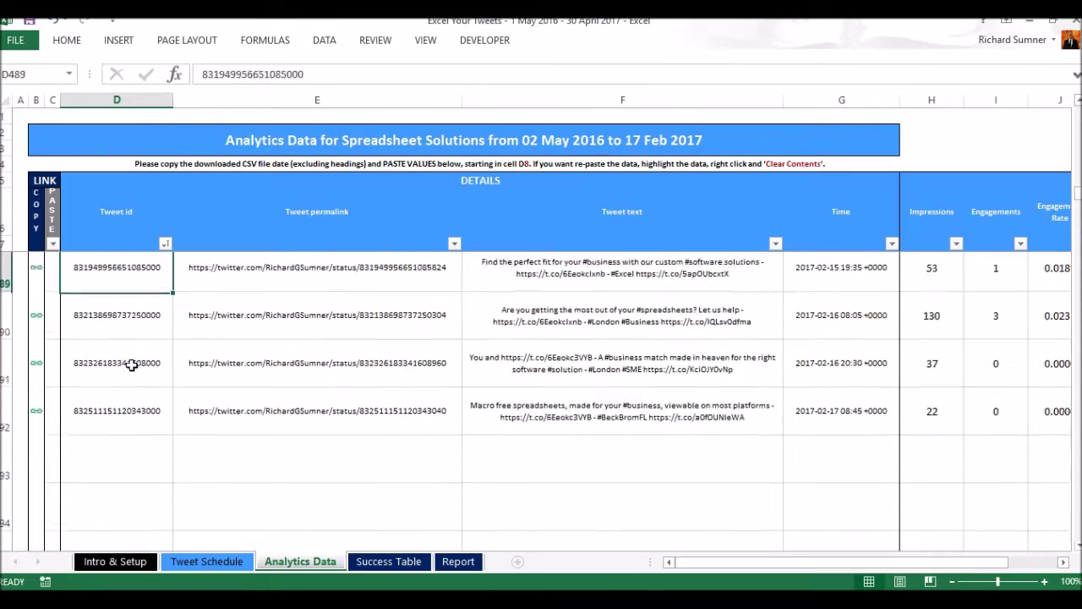
pyautogui.press('Up')
pyautogui.press('Up')
pyautogui.press('Up')
pyautogui.press('Up')
pyautogui.press('Up')
pyautogui.press('Up')
pyautogui.press('Up')
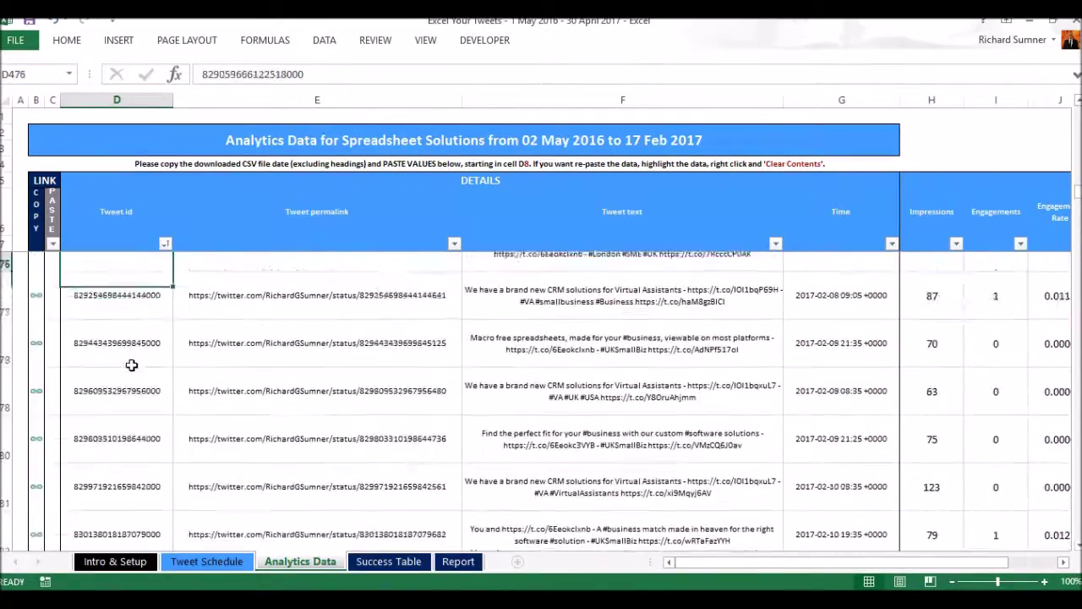
pyautogui.click(826, 269)
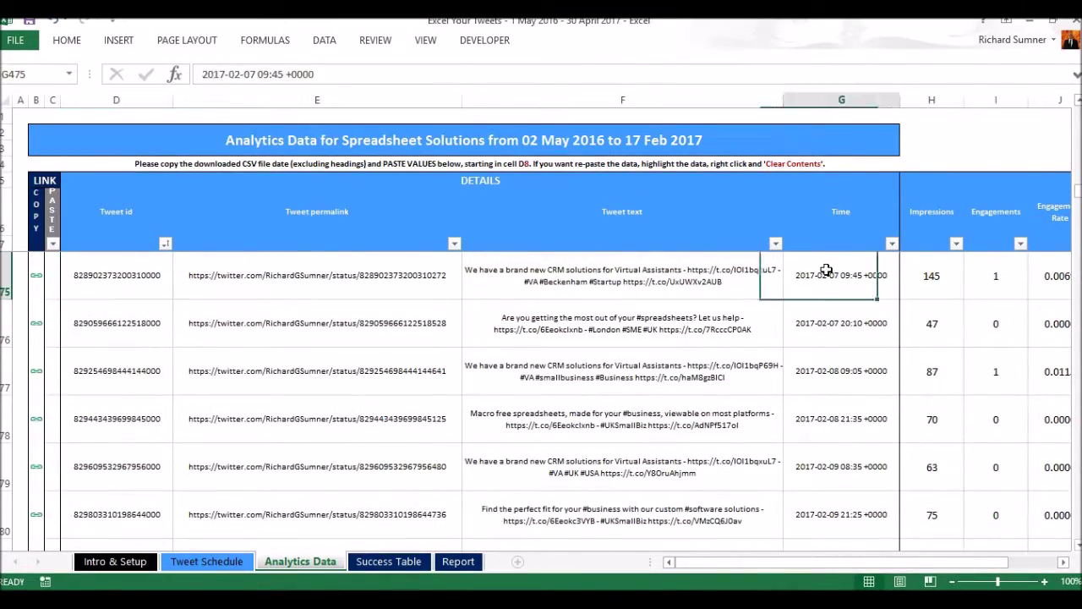
pyautogui.press('Up')
pyautogui.press('Up')
pyautogui.press('Up')
pyautogui.press('Up')
pyautogui.press('Up')
pyautogui.press('Up')
pyautogui.press('Up')
pyautogui.press('Up')
pyautogui.press('Up')
pyautogui.press('Up')
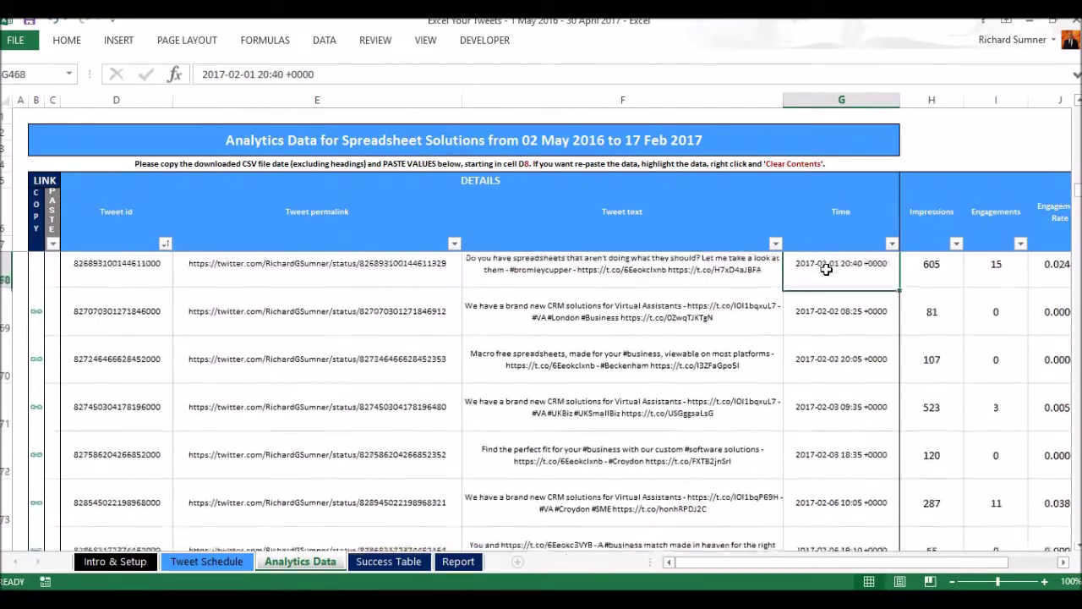
pyautogui.press('Up')
pyautogui.press('Up')
pyautogui.press('Up')
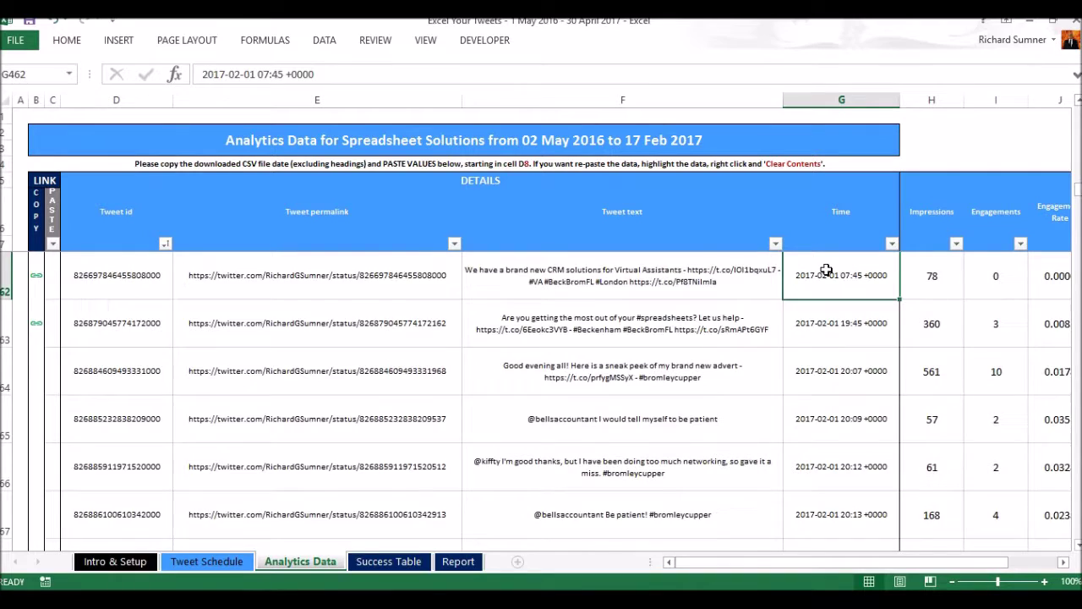
pyautogui.press('Up')
pyautogui.scroll(1, 826, 271)
pyautogui.press('Down')
pyautogui.press('Left')
pyautogui.press('Left')
pyautogui.press('Left')
pyautogui.hotkey('shift', 'Right')
pyautogui.hotkey('shift', 'Right')
pyautogui.hotkey('shift', 'Right')
pyautogui.hotkey('shift', 'Right')
pyautogui.hotkey('shift', 'Right')
pyautogui.hotkey('shift', 'Right')
pyautogui.hotkey('shift', 'Right')
pyautogui.hotkey('shift', 'Right')
pyautogui.hotkey('shift', 'Right')
pyautogui.hotkey('shift', 'Right')
pyautogui.hotkey('shift', 'Right')
pyautogui.hotkey('shift', 'Right')
pyautogui.hotkey('shift', 'Right')
pyautogui.hotkey('shift', 'Right')
pyautogui.hotkey('shift', 'Right')
pyautogui.hotkey('shift', 'Right')
pyautogui.hotkey('shift', 'Right')
pyautogui.hotkey('shift', 'Right')
pyautogui.hotkey('shift', 'Right')
pyautogui.hotkey('shift', 'Right')
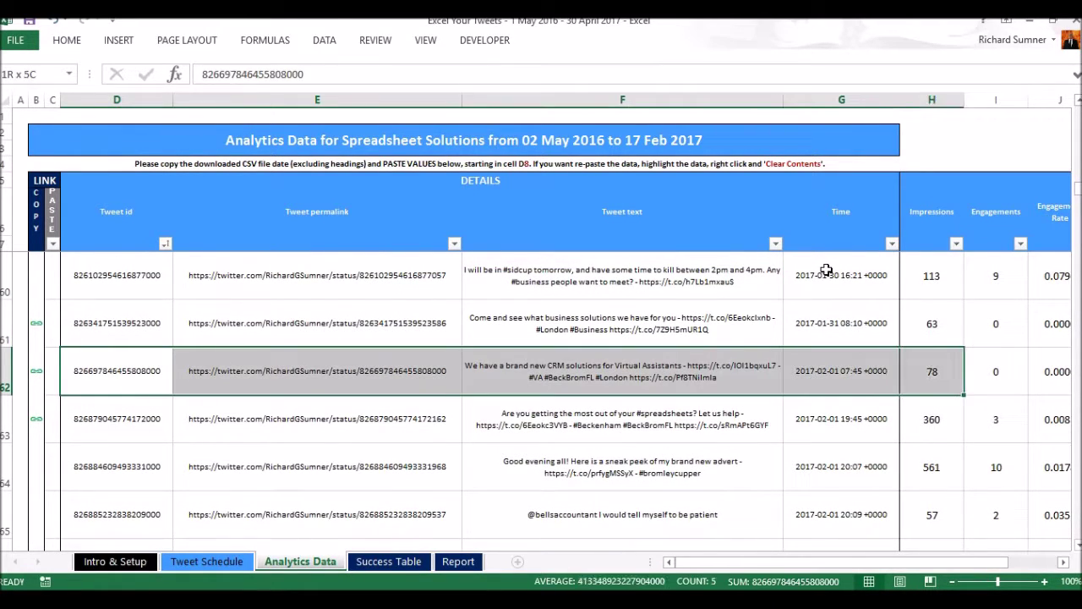
pyautogui.hotkey('shift', 'Right')
pyautogui.hotkey('shift', 'Right')
pyautogui.hotkey('shift', 'Right')
pyautogui.hotkey('shift', 'Right')
pyautogui.hotkey('shift', 'Right')
pyautogui.hotkey('shift', 'Right')
pyautogui.hotkey('shift', 'Right')
pyautogui.hotkey('shift', 'Right')
pyautogui.hotkey('shift', 'Right')
pyautogui.hotkey('shift', 'Right')
pyautogui.hotkey('shift', 'Right')
pyautogui.hotkey('shift', 'Right')
pyautogui.hotkey('shift', 'Right')
pyautogui.hotkey('shift', 'Right')
pyautogui.hotkey('shift', 'Right')
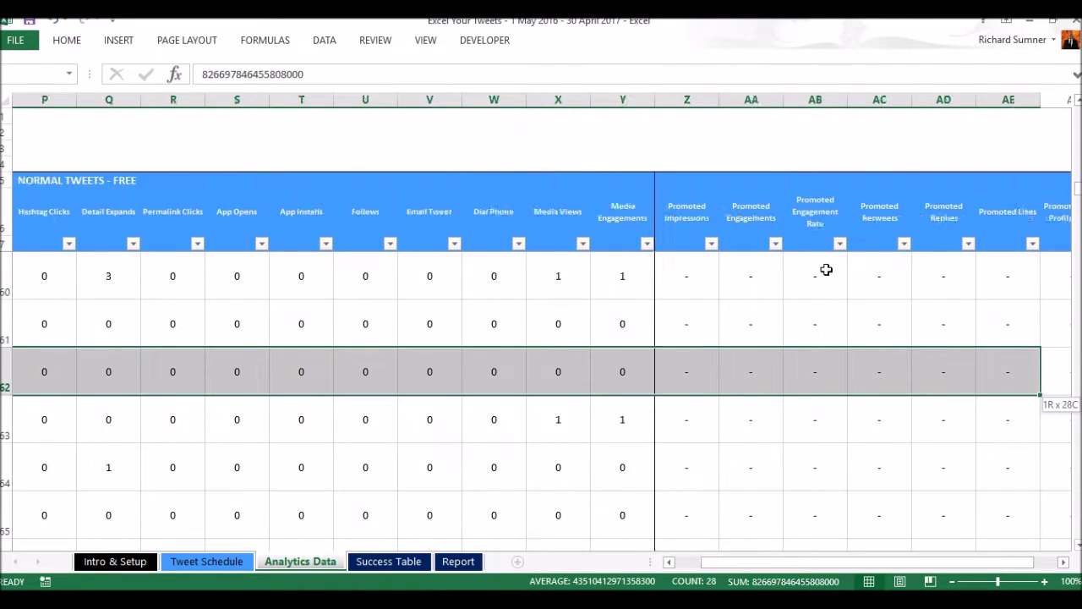
pyautogui.hotkey('shift', 'Down')
pyautogui.hotkey('shift', 'Down')
pyautogui.hotkey('shift', 'Down')
pyautogui.hotkey('shift', 'Down')
pyautogui.hotkey('shift', 'Down')
pyautogui.hotkey('shift', 'Down')
pyautogui.hotkey('shift', 'Down')
pyautogui.hotkey('shift', 'Down')
pyautogui.hotkey('shift', 'Down')
pyautogui.hotkey('shift', 'Down')
pyautogui.hotkey('shift', 'Down')
pyautogui.hotkey('shift', 'Down')
pyautogui.hotkey('shift', 'Down')
pyautogui.hotkey('shift', 'Down')
pyautogui.hotkey('shift', 'Down')
pyautogui.hotkey('shift', 'Down')
pyautogui.hotkey('shift', 'Down')
pyautogui.hotkey('shift', 'Down')
pyautogui.hotkey('shift', 'Down')
pyautogui.hotkey('shift', 'Down')
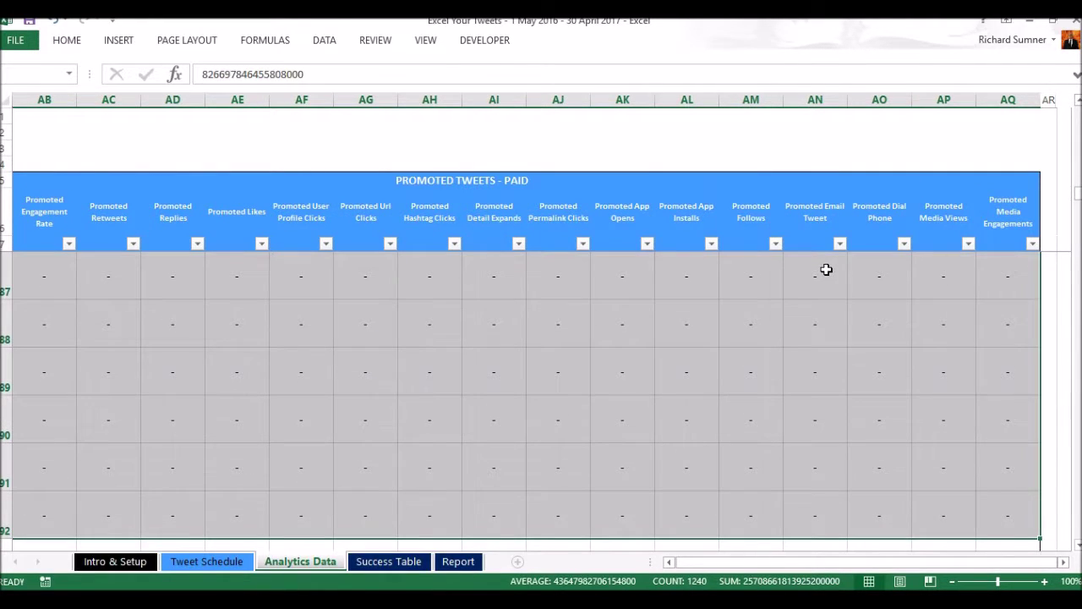
pyautogui.rightClick(467, 335)
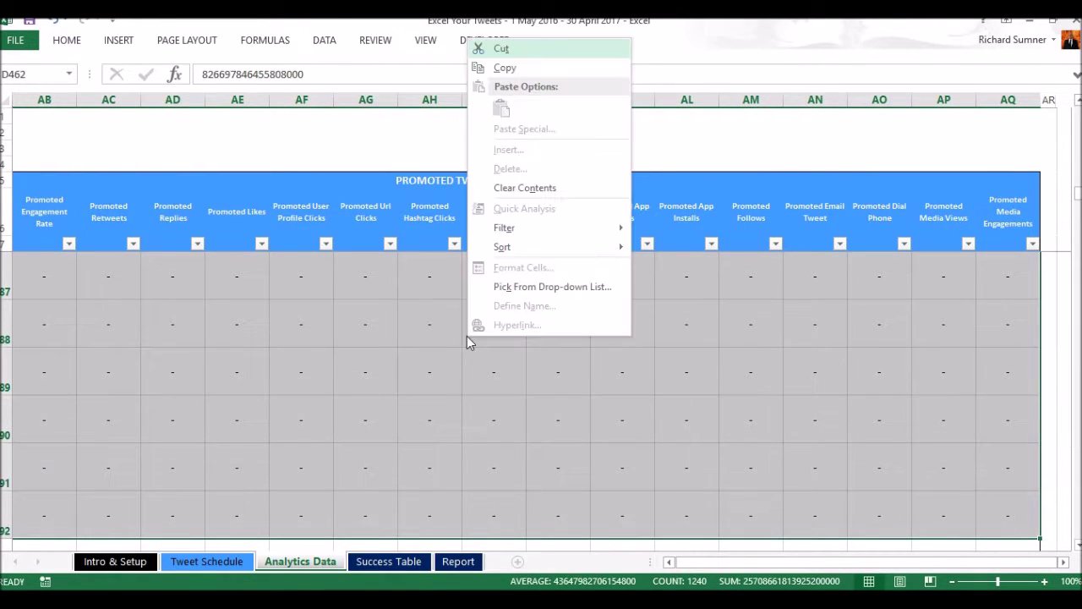
pyautogui.click(529, 192)
# - Select the first empty Tweet id cell, D462, directly below the remaining analytics entries
pyautogui.click(310, 265)
pyautogui.press('Home')
pyautogui.press('pageup')
pyautogui.press('pageup')
pyautogui.press('pageup')
pyautogui.press('pageup')
pyautogui.press('pageup')
pyautogui.press('pageup')
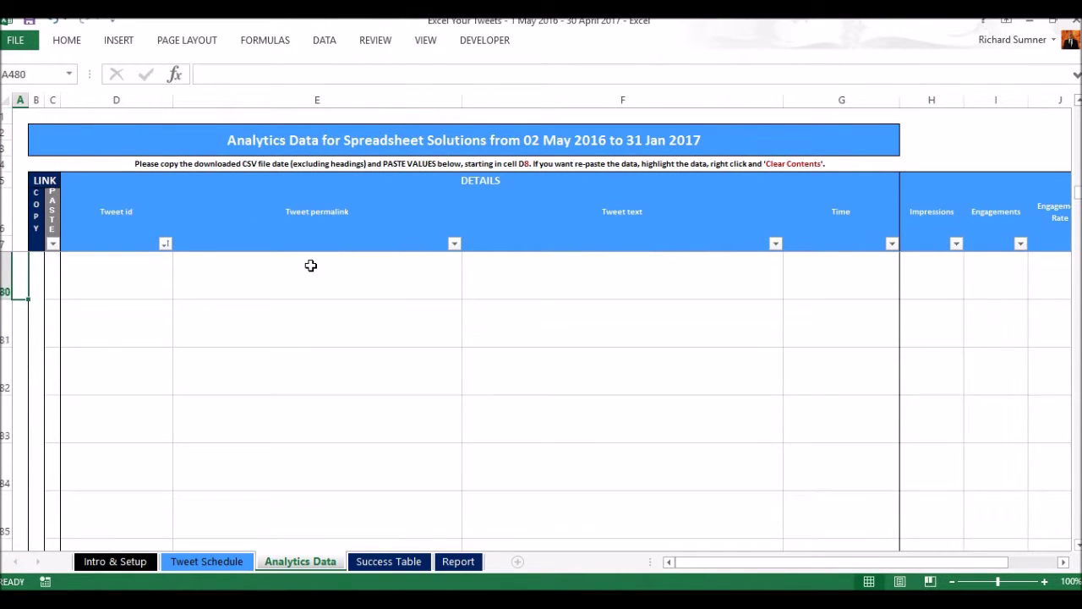
pyautogui.press('Down')
pyautogui.press('Down')
pyautogui.press('Down')
pyautogui.press('Down')
pyautogui.press('Down')
pyautogui.press('Down')
pyautogui.press('Down')
pyautogui.press('Down')
pyautogui.press('Down')
pyautogui.press('Down')
pyautogui.press('Down')
pyautogui.press('Right')
pyautogui.press('Right')
pyautogui.press('Right')
pyautogui.press('Right')
pyautogui.press('Left')
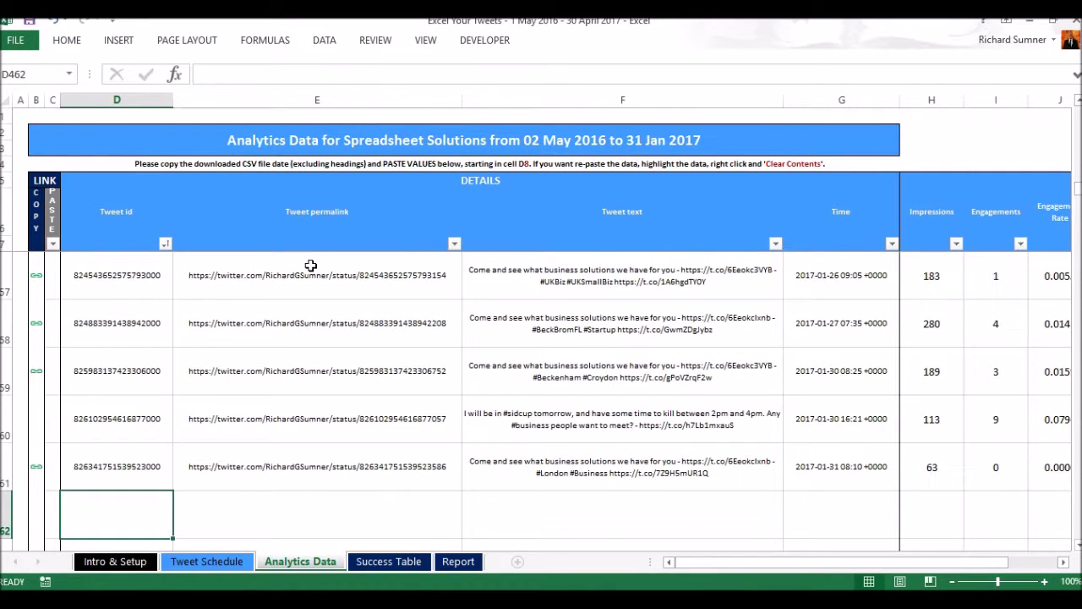
# - Switch to the tweet_activity_metrics file and copy all its data without the headings, A2 to AN39
pyautogui.click(274, 587)
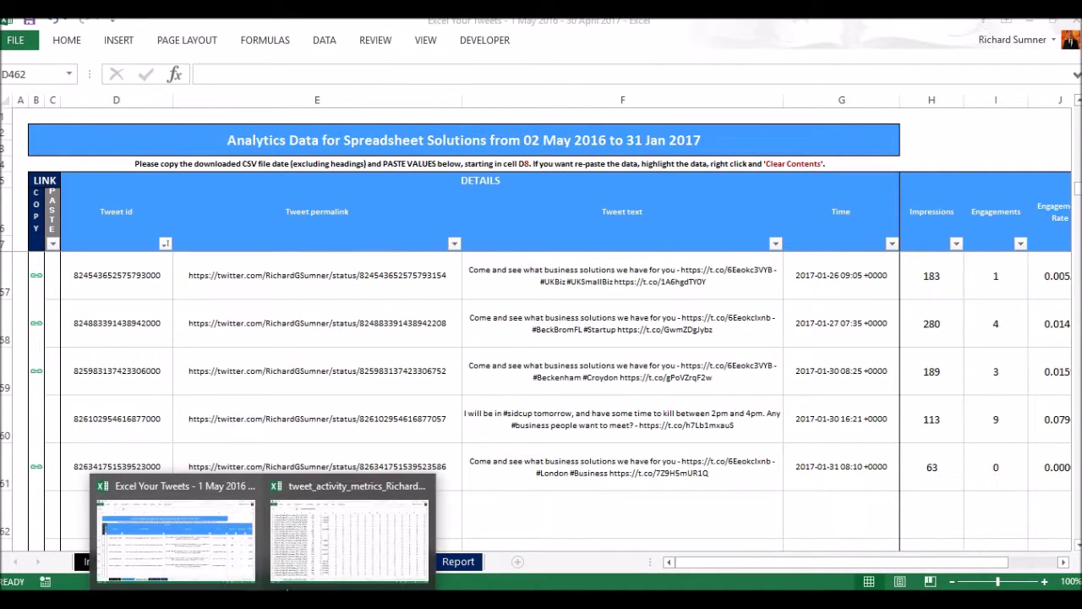
pyautogui.click(271, 482)
pyautogui.click(30, 262)
pyautogui.hotkey('ctrl', 'Home')
pyautogui.press('Down')
pyautogui.hotkey('ctrl', 'shift', 'Right')
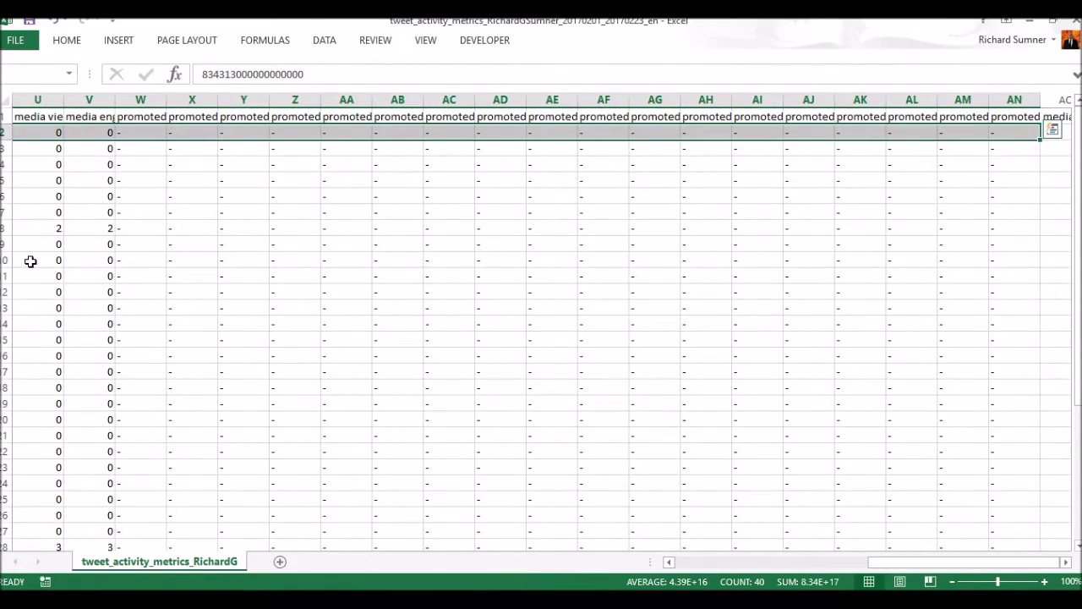
pyautogui.hotkey('ctrl', 'shift', 'Down')
pyautogui.rightClick(189, 253)
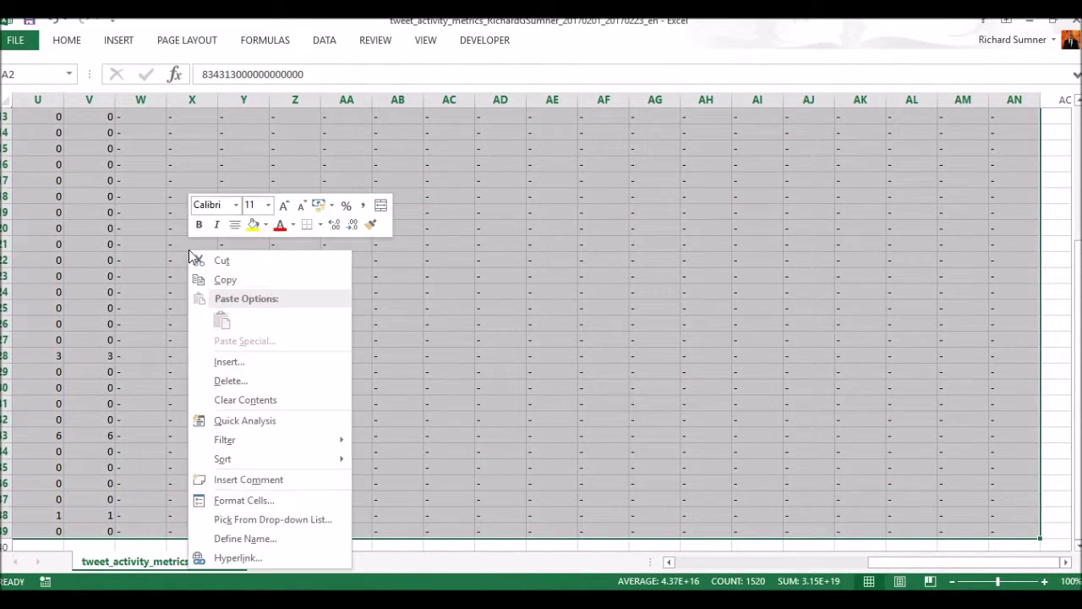
pyautogui.click(225, 280)
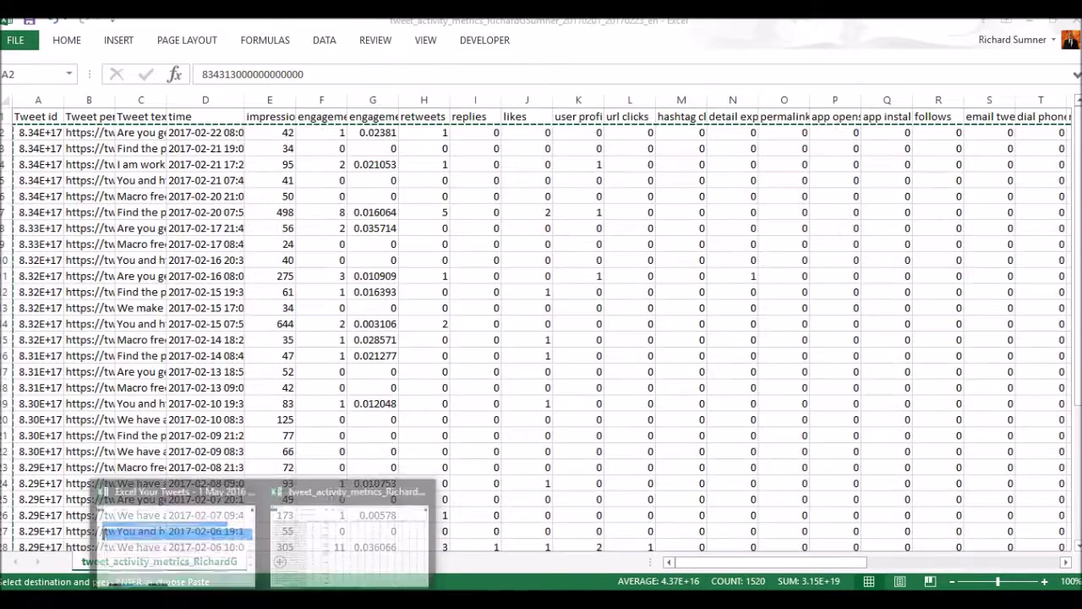
# - Switch back to the Excel Your Tweets workbook and paste the copied analytics rows as values starting at D462
pyautogui.click(137, 494)
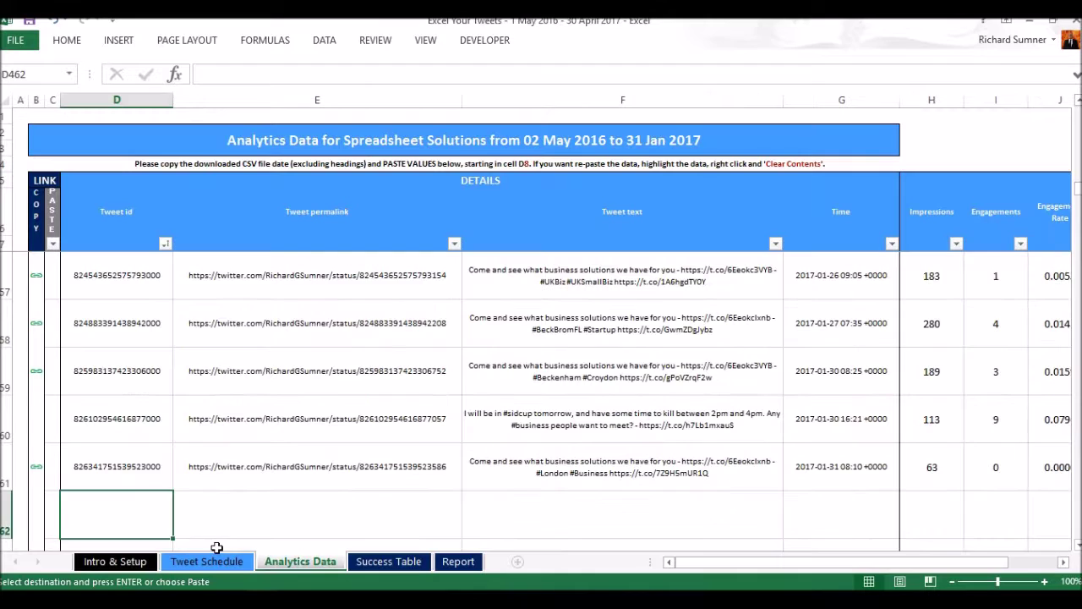
pyautogui.rightClick(113, 509)
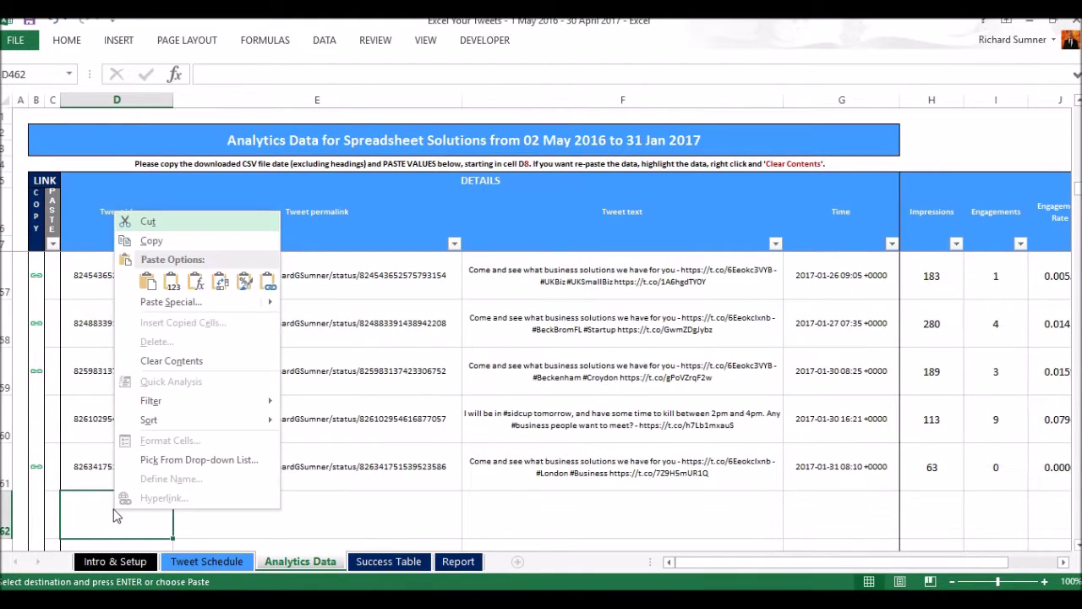
pyautogui.click(172, 284)
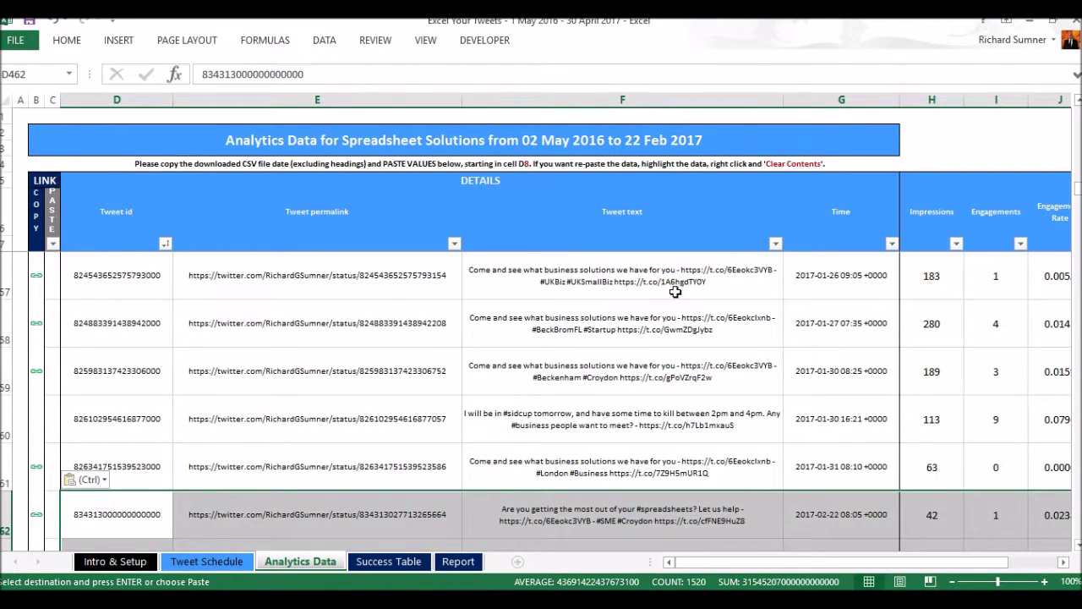
# - Sort the Analytics Data by Time from A to Z and select the first Time entry, G8
pyautogui.click(892, 245)
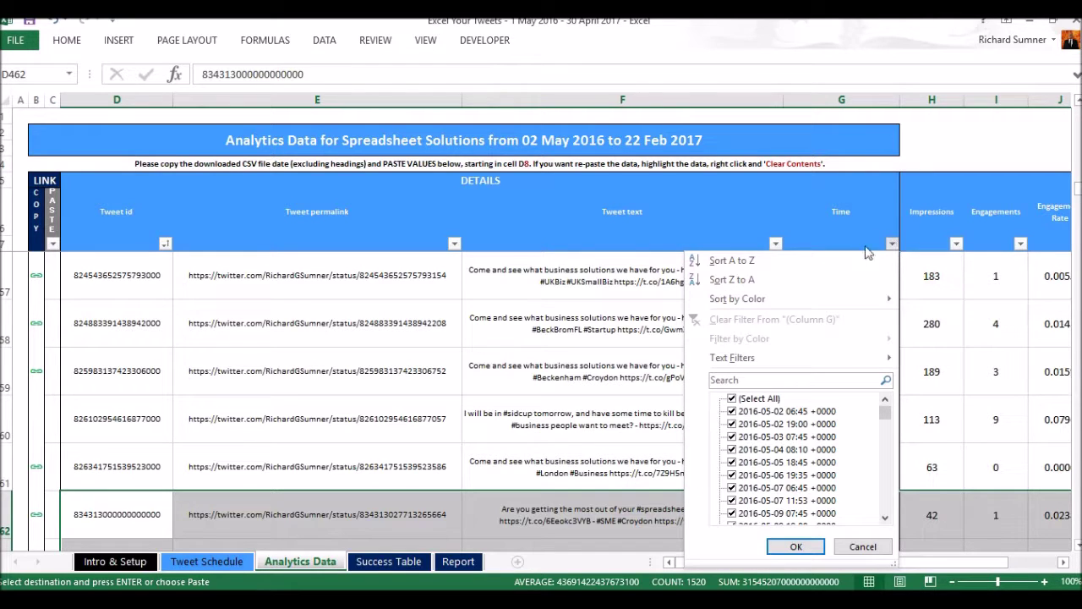
pyautogui.click(834, 260)
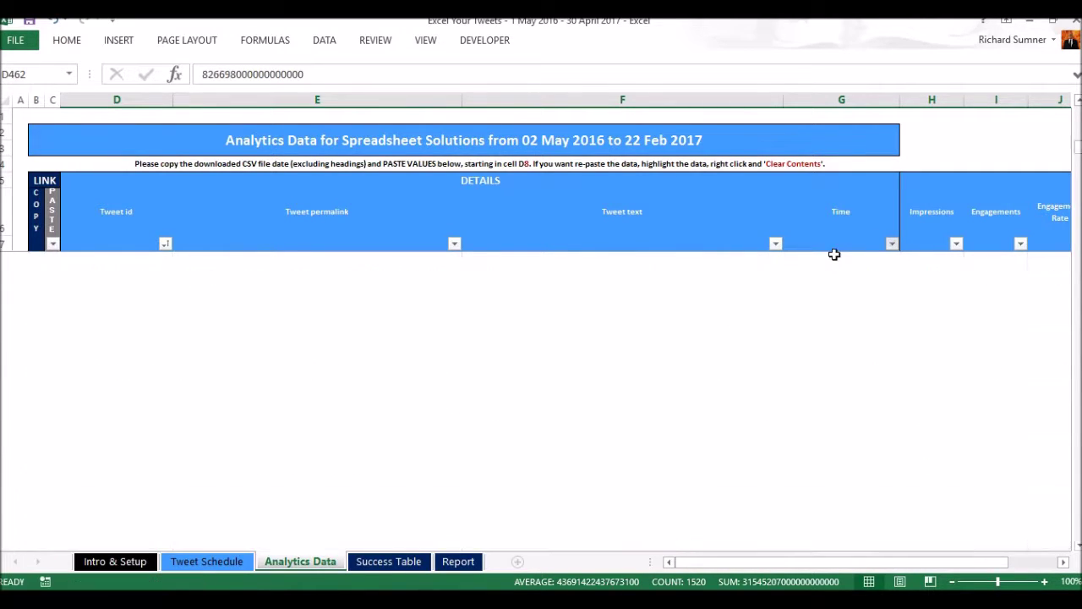
pyautogui.click(834, 293)
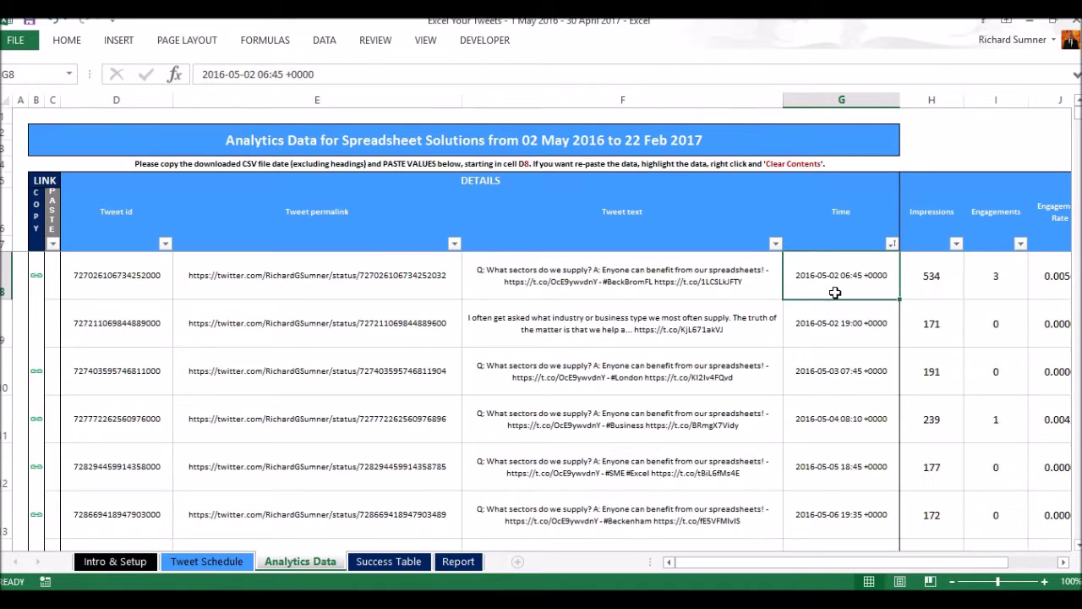
# - Go to the first empty Tweet id cell directly below the last analytics entry, D500
pyautogui.hotkey('ctrl', 'Down')
pyautogui.press('Down')
pyautogui.press('Left')
pyautogui.press('Left')
pyautogui.press('Left')
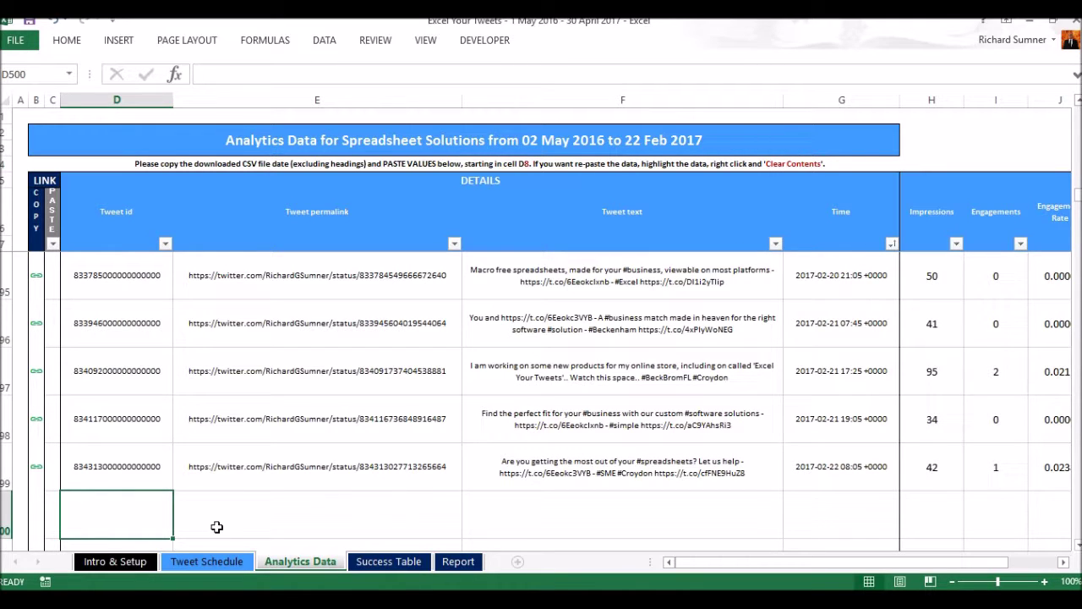
# - On the Tweet Schedule sheet, go up the Link ID Override column to check the Duplicate Links and Missing Links counts
pyautogui.click(208, 562)
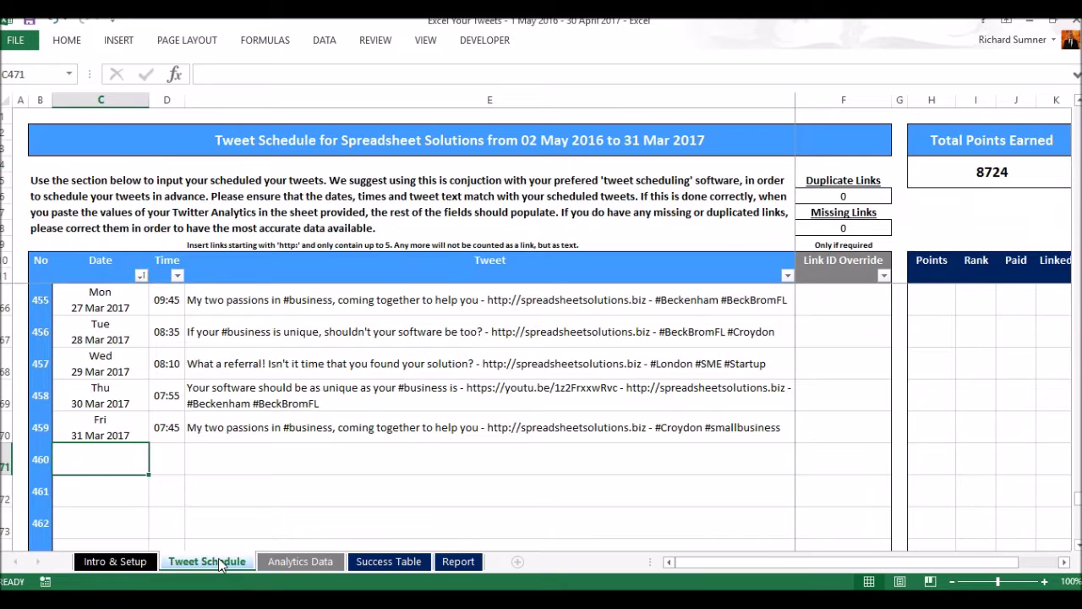
pyautogui.click(840, 342)
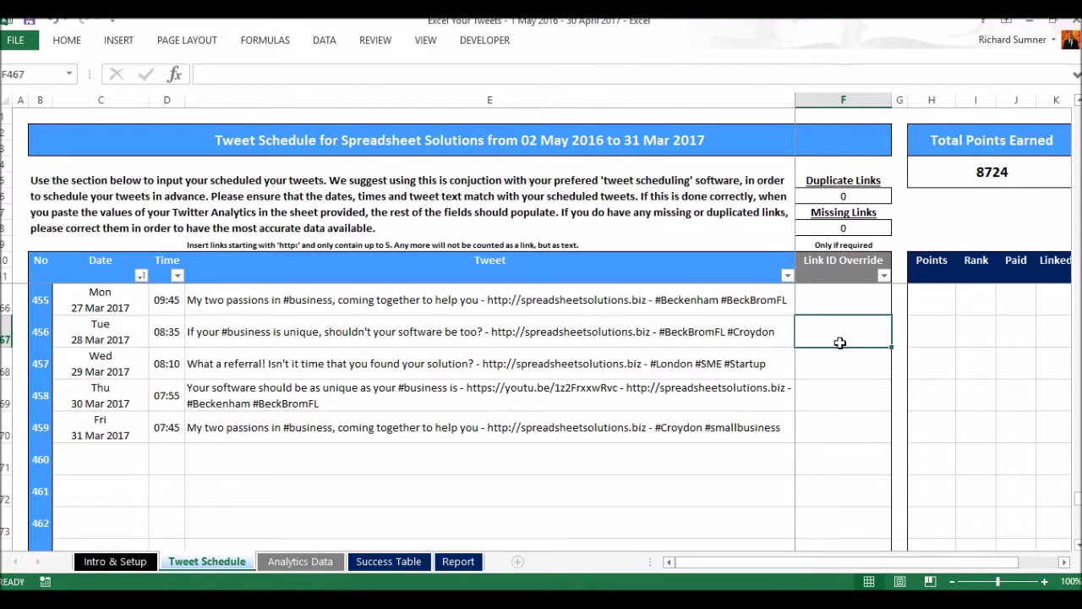
pyautogui.hotkey('ctrl', 'Up')
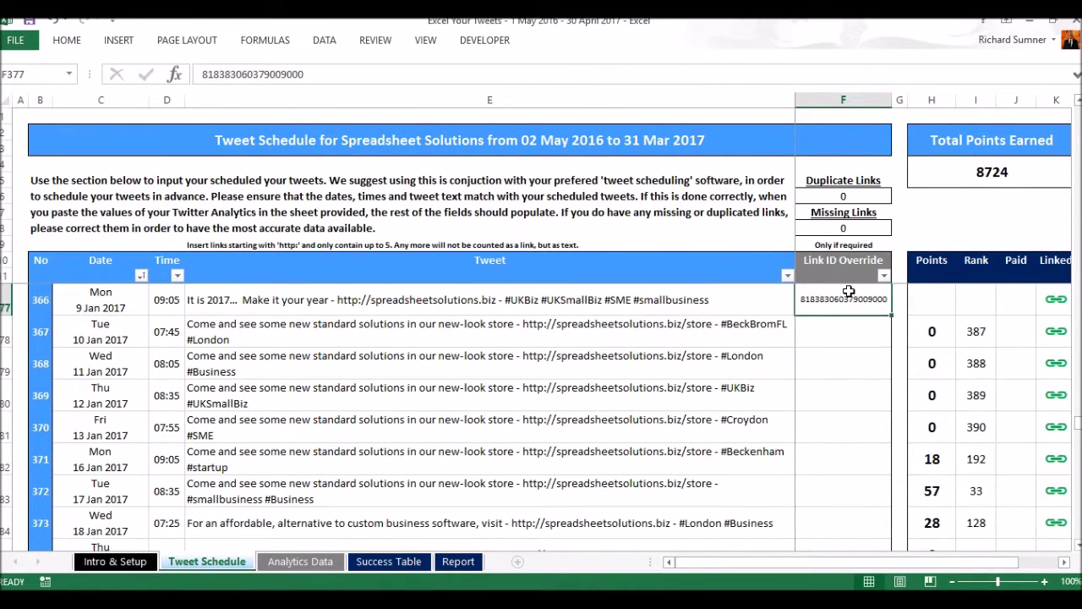
pyautogui.hotkey('ctrl', 'Up')
pyautogui.hotkey('ctrl', 'Up')
pyautogui.hotkey('ctrl', 'Up')
pyautogui.hotkey('ctrl', 'Up')
pyautogui.hotkey('ctrl', 'Up')
pyautogui.press('Down')
pyautogui.press('Down')
pyautogui.press('Down')
pyautogui.press('Down')
pyautogui.press('Down')
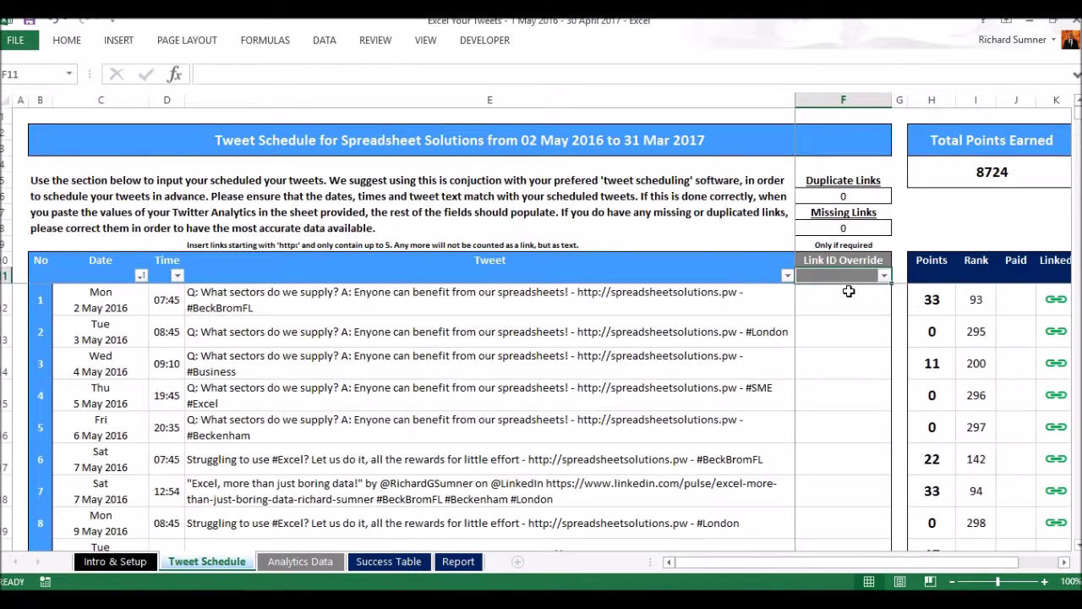
pyautogui.press('Up')
pyautogui.press('Up')
pyautogui.press('Up')
pyautogui.press('Up')
pyautogui.press('Up')
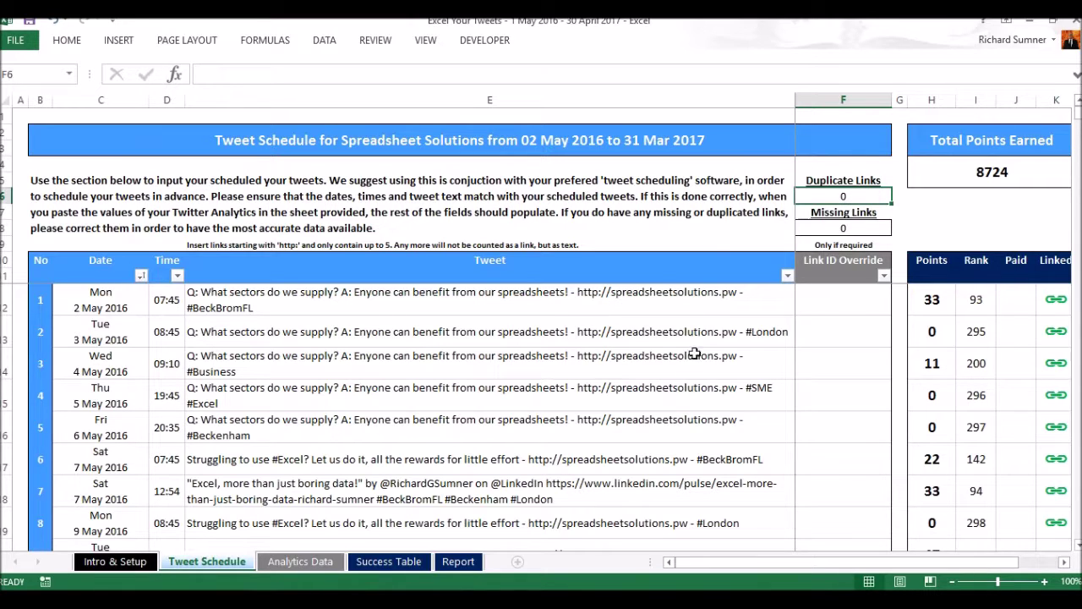
# - Examine the Points, Rank and Linked columns for the first scheduled tweets, starting with 2 May 2016
pyautogui.click(997, 304)
pyautogui.press('Right')
pyautogui.press('Down')
pyautogui.press('Down')
pyautogui.press('Down')
pyautogui.press('Down')
pyautogui.press('Down')
pyautogui.press('Up')
pyautogui.press('Up')
pyautogui.press('Up')
pyautogui.press('Up')
pyautogui.press('Up')
pyautogui.press('Left')
pyautogui.press('Left')
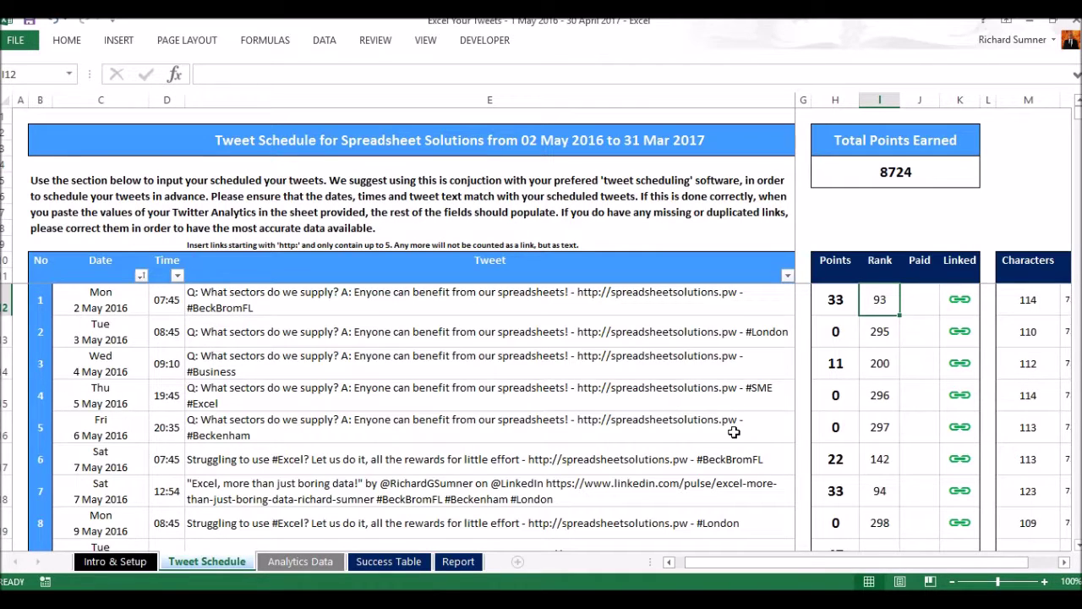
pyautogui.press('Right')
pyautogui.press('Right')
pyautogui.press('Down')
pyautogui.press('Down')
pyautogui.press('Down')
pyautogui.press('Down')
pyautogui.press('Down')
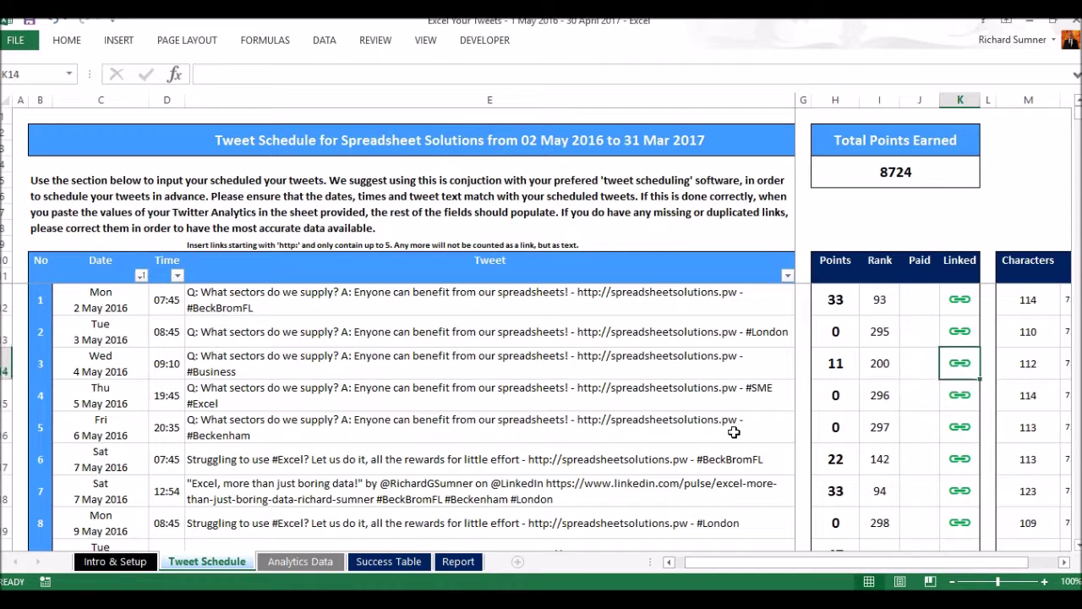
pyautogui.press('Up')
pyautogui.press('Up')
pyautogui.press('Up')
pyautogui.press('Up')
pyautogui.press('Up')
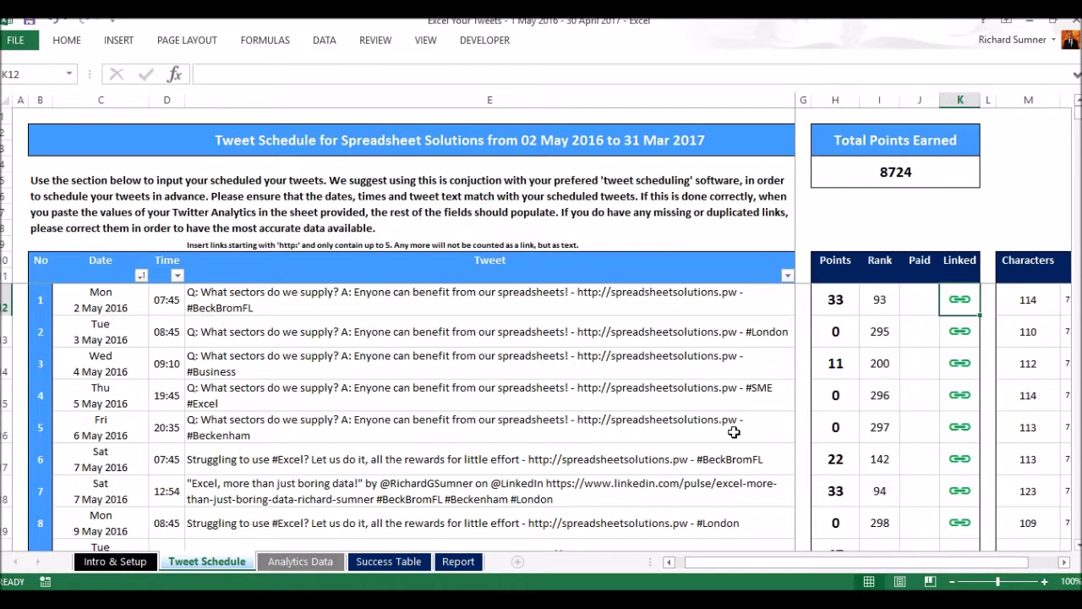
# - Return to the Missing Links count and check it along with the Link ID Override heading below it
pyautogui.press('Left')
pyautogui.press('Left')
pyautogui.press('Left')
pyautogui.press('Left')
pyautogui.press('Left')
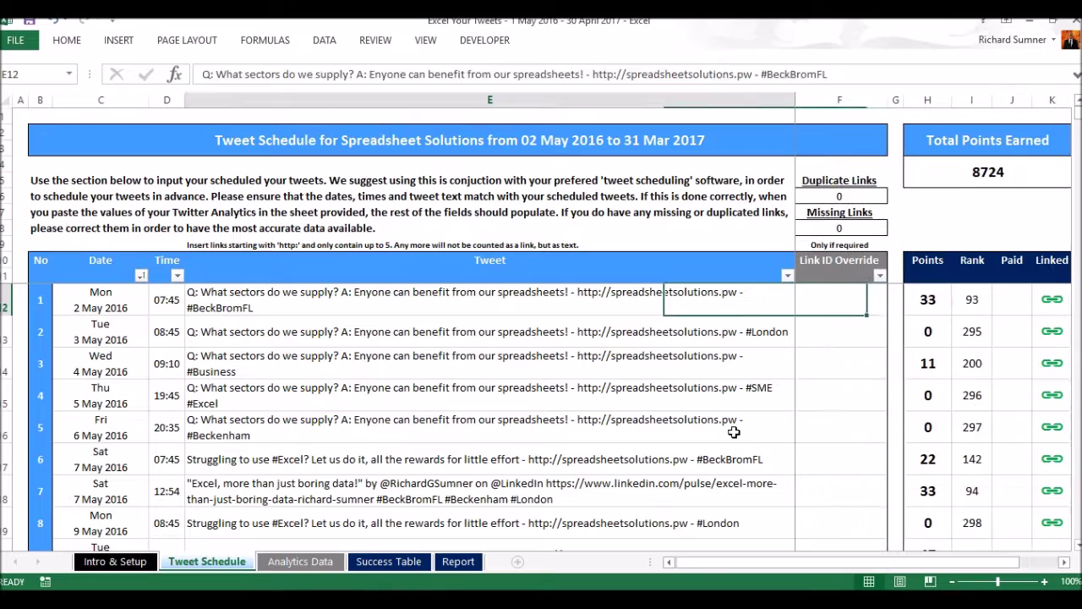
pyautogui.press('Up')
pyautogui.press('Up')
pyautogui.press('Up')
pyautogui.press('Up')
pyautogui.press('Up')
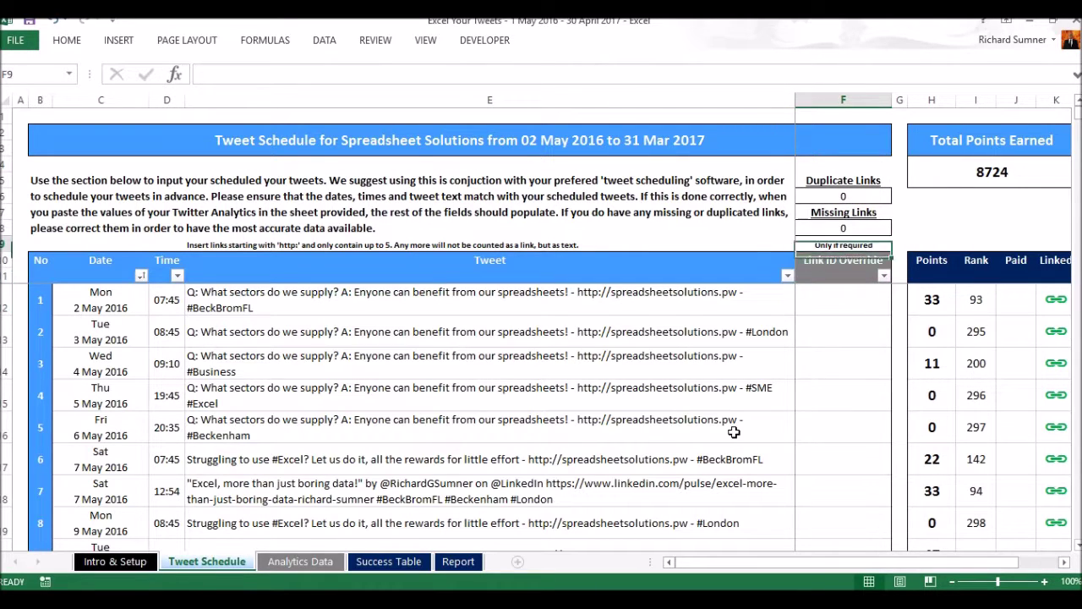
pyautogui.press('Down')
pyautogui.press('Down')
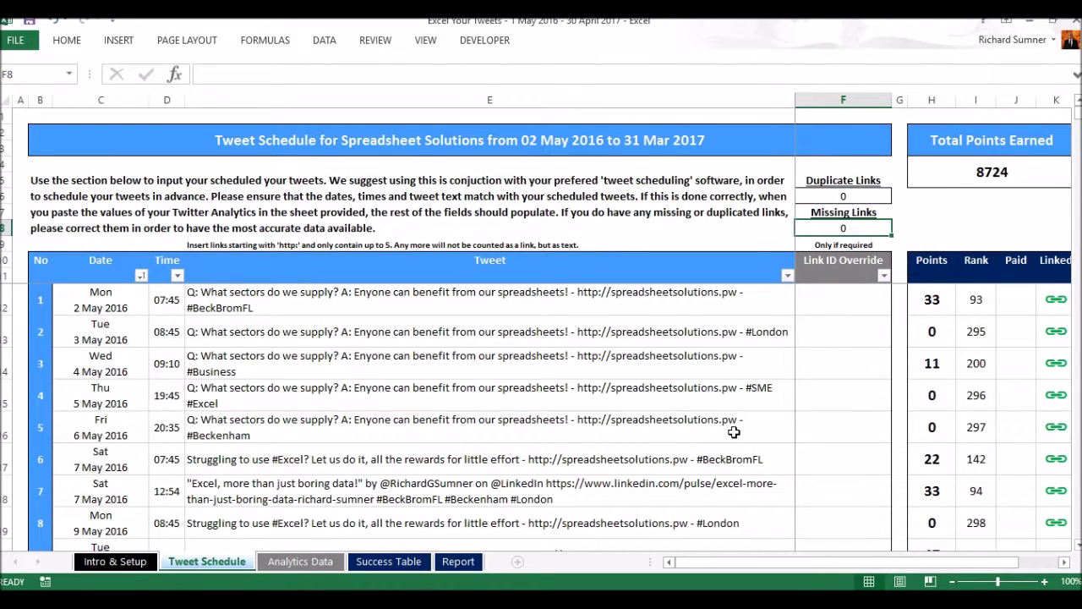
pyautogui.press('Down')
pyautogui.press('Down')
pyautogui.press('Down')
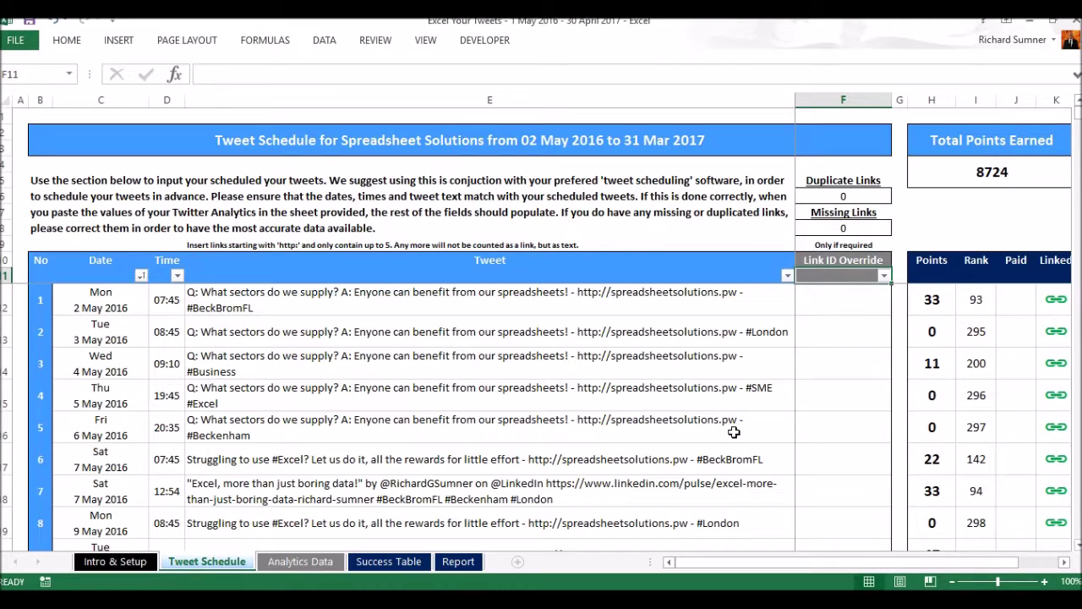
# - Go down the Link ID Override column to the override entered for the 9 January 2017 tweet
pyautogui.press('Down')
pyautogui.press('Down')
pyautogui.press('Down')
pyautogui.press('Down')
pyautogui.press('Down')
pyautogui.press('Down')
pyautogui.press('Down')
pyautogui.press('Down')
pyautogui.press('Down')
pyautogui.press('Down')
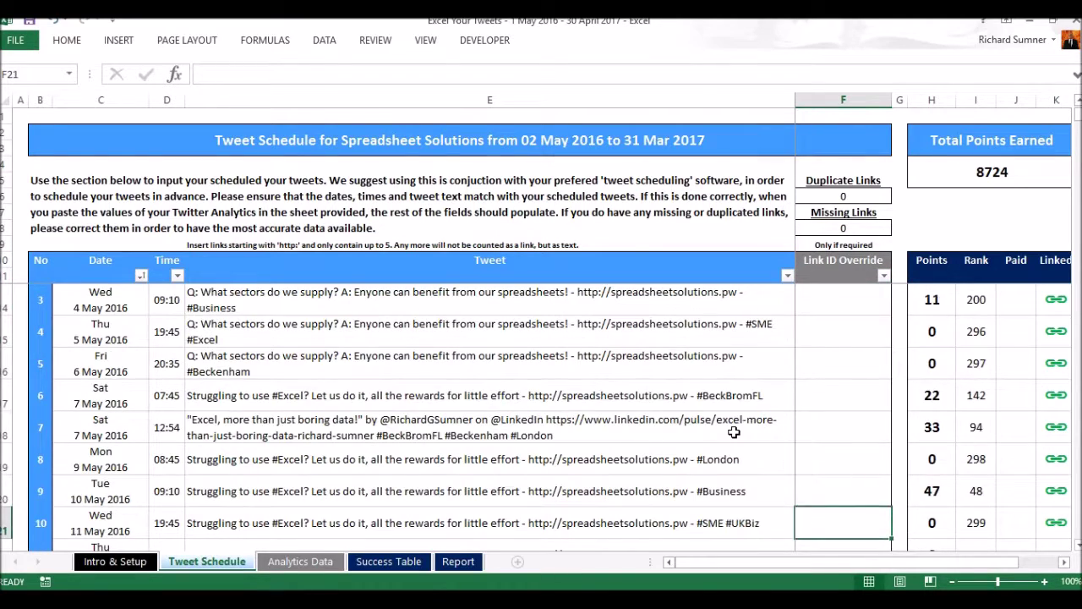
pyautogui.hotkey('ctrl', 'Down')
pyautogui.hotkey('ctrl', 'Down')
pyautogui.hotkey('ctrl', 'Down')
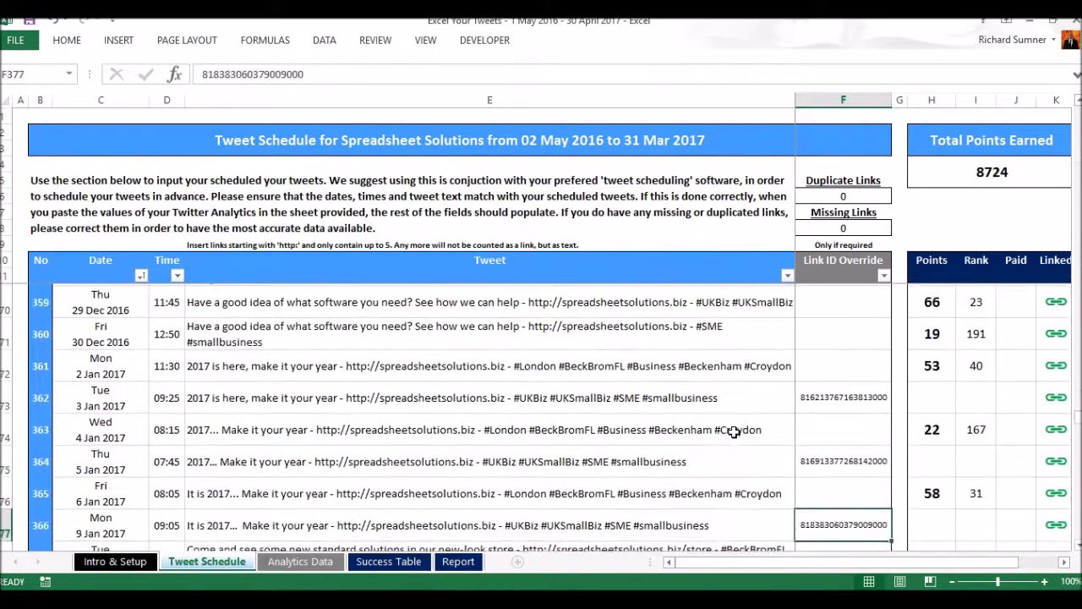
# - Examine the Link ID Override entries of the early January 2017 tweets, finishing on the 3 January 2017 one in F373
pyautogui.press('Up')
pyautogui.press('Up')
pyautogui.press('Up')
pyautogui.press('Up')
pyautogui.press('Down')
pyautogui.press('Down')
pyautogui.press('Down')
pyautogui.press('Down')
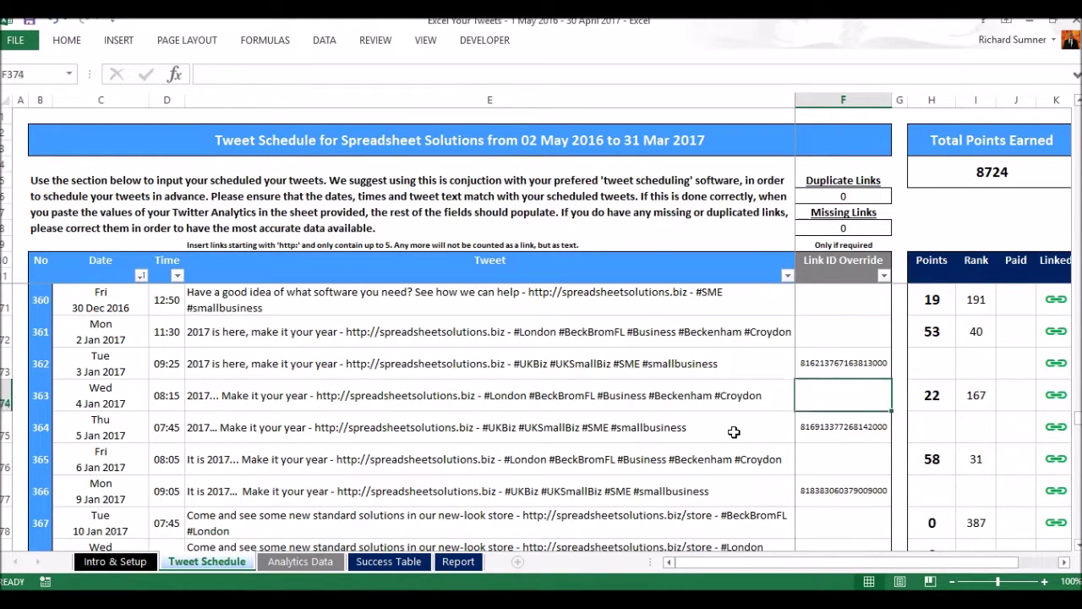
pyautogui.press('Down')
pyautogui.press('Up')
pyautogui.press('Up')
pyautogui.press('Up')
pyautogui.press('Up')
pyautogui.press('Up')
pyautogui.press('Down')
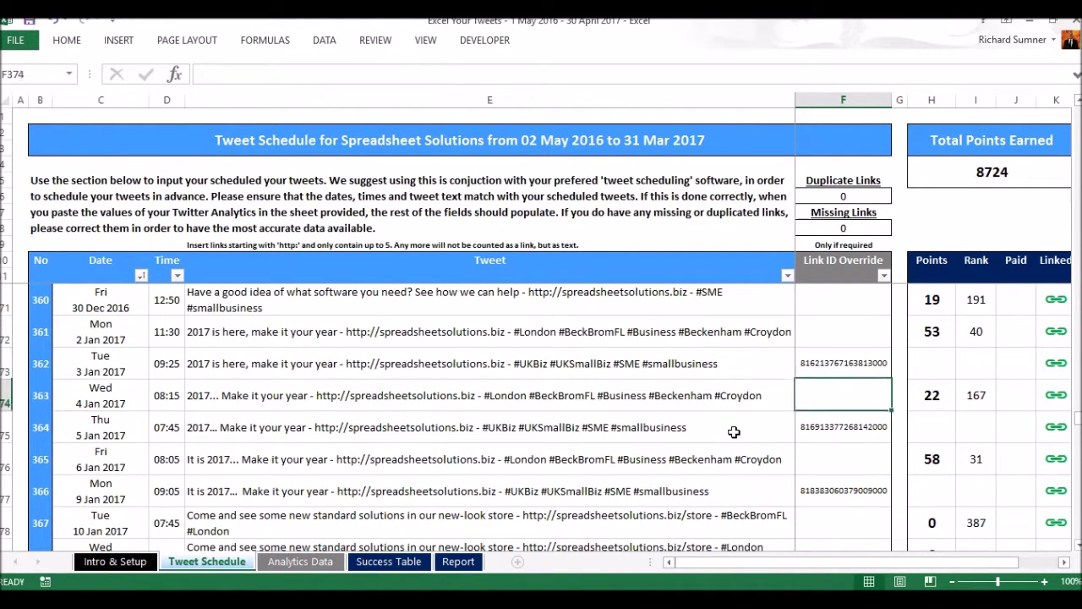
pyautogui.press('Down')
pyautogui.press('Down')
pyautogui.press('Down')
pyautogui.press('Up')
pyautogui.press('Up')
pyautogui.press('Up')
pyautogui.press('Up')
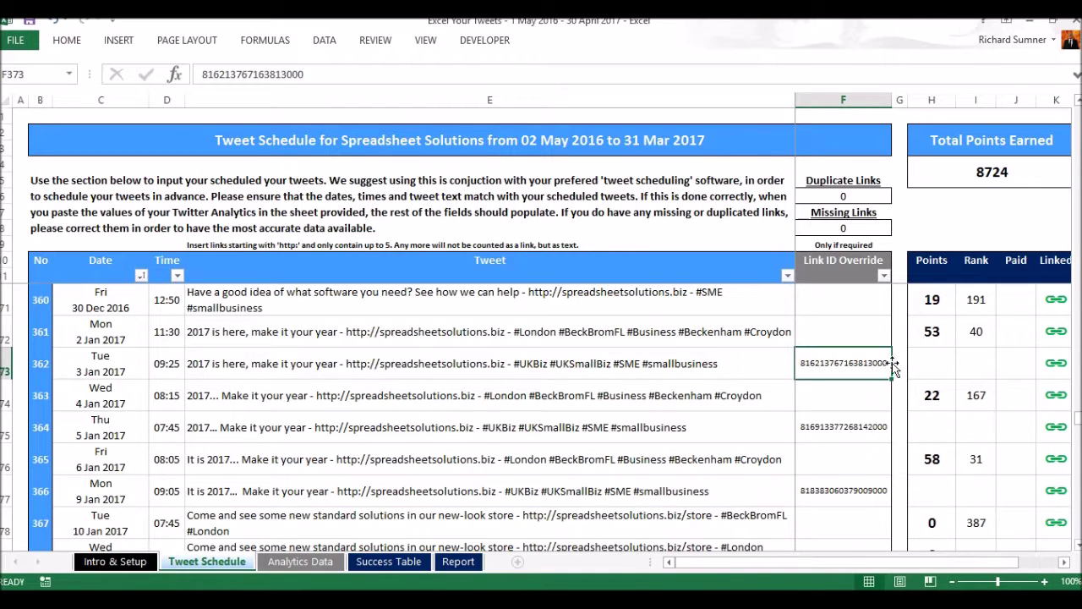
# - Compare the Tweet id column on the Analytics Data sheet with the Link ID Override entries on the Tweet Schedule sheet
pyautogui.click(298, 561)
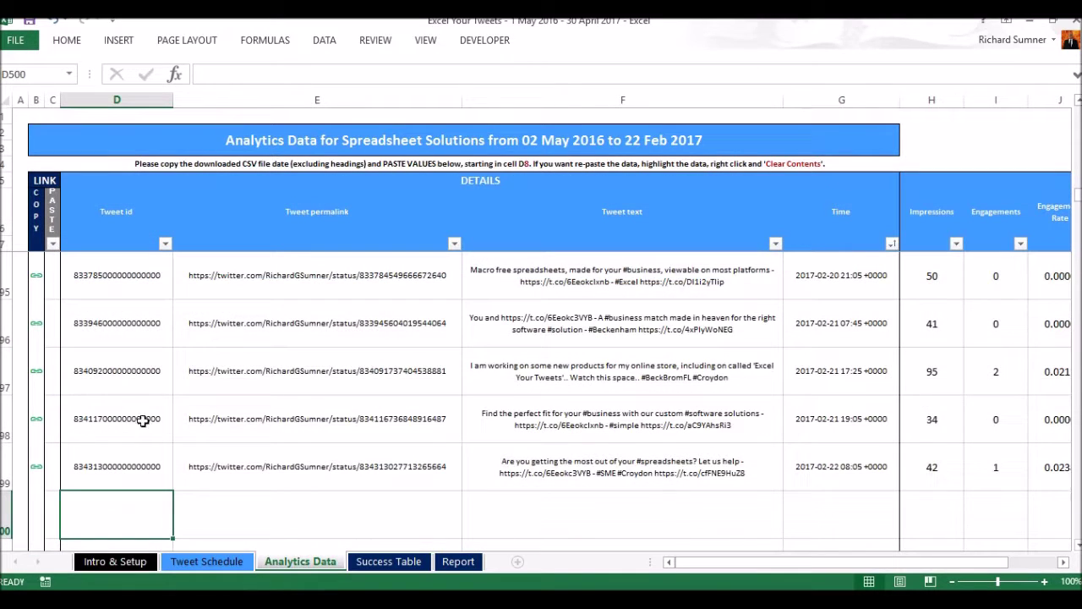
pyautogui.click(229, 564)
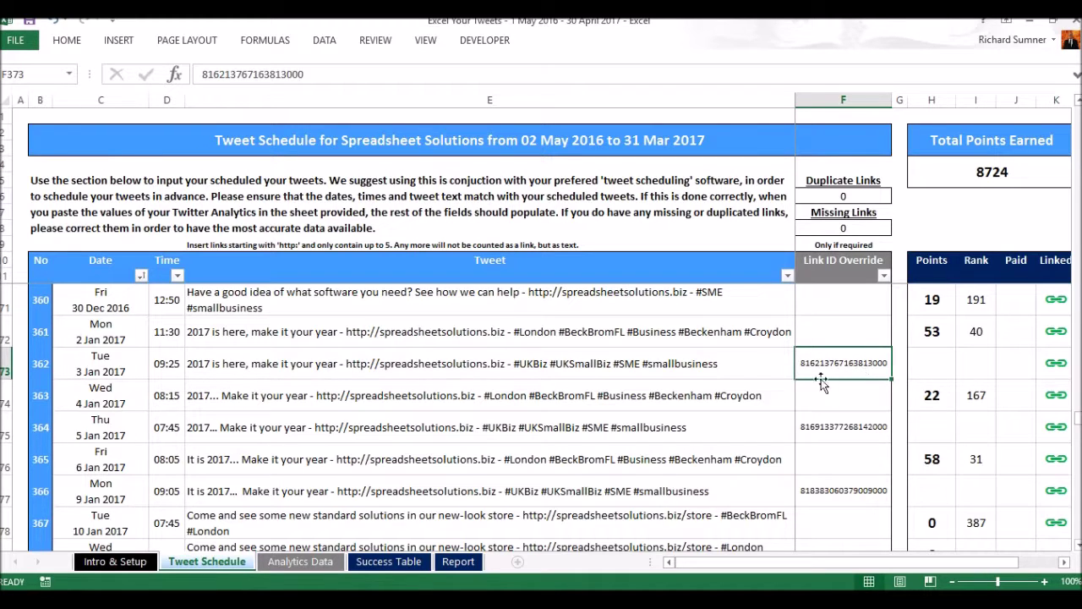
pyautogui.click(317, 561)
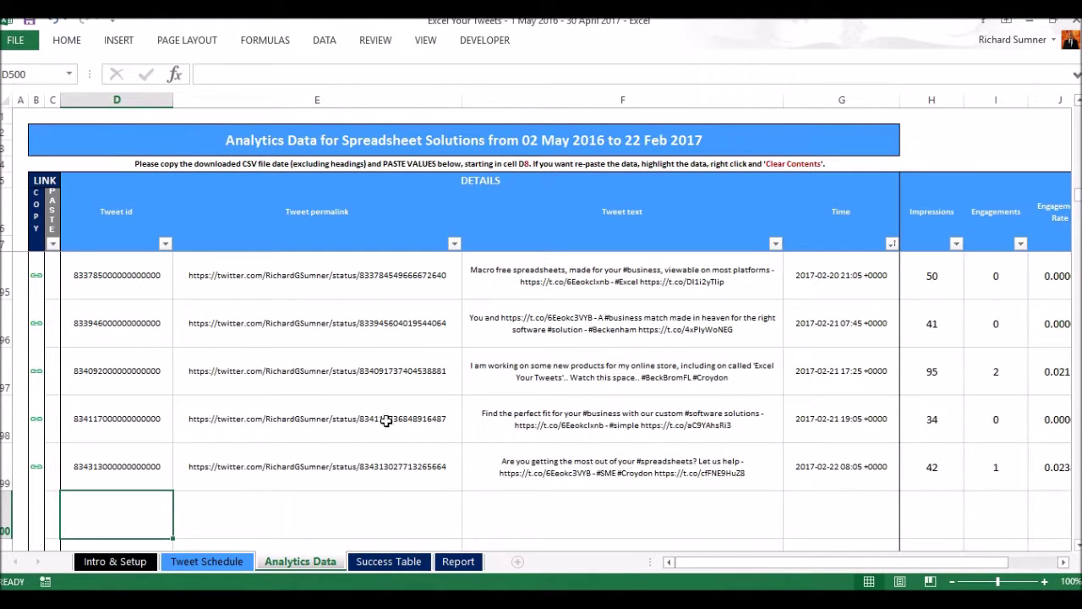
pyautogui.click(238, 566)
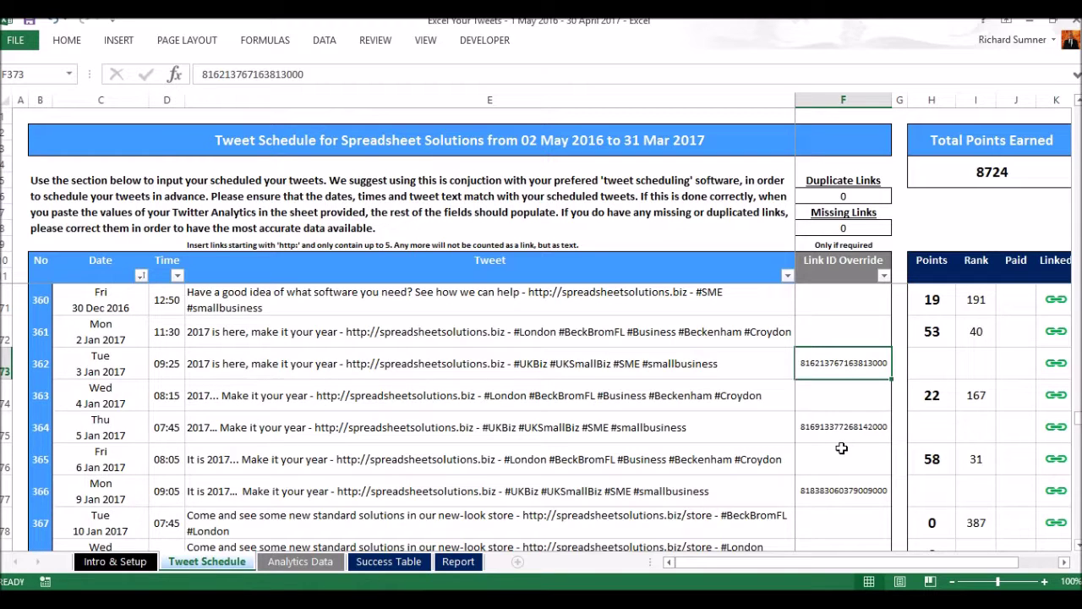
# - Look through the schedule's overrides and points, then select the Points cell of the 21 November 2016 17:45 tweet, H306
pyautogui.scroll(2, 842, 448)
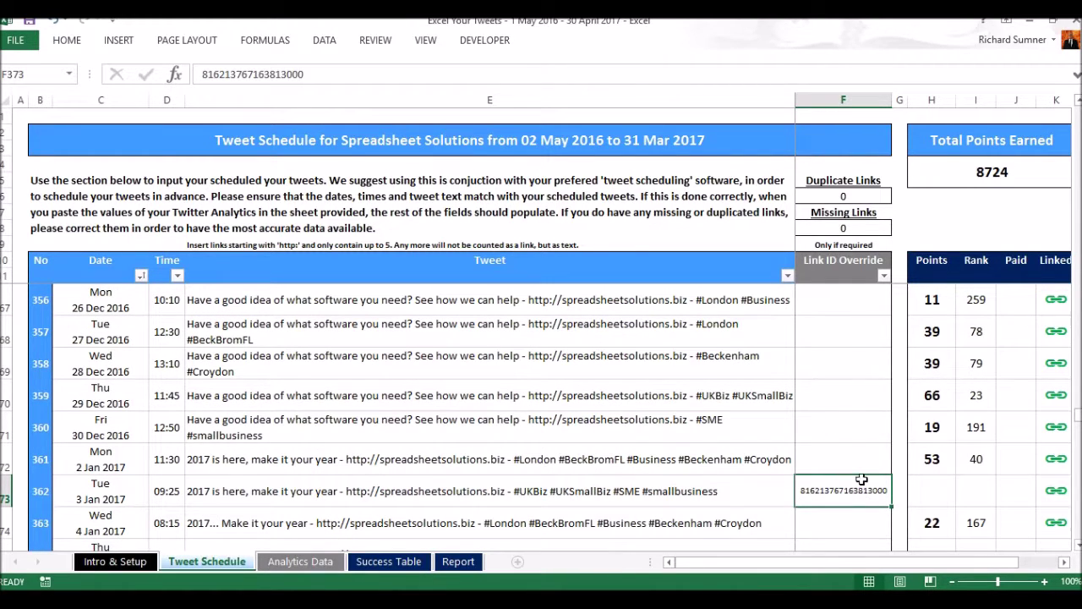
pyautogui.scroll(-2, 843, 485)
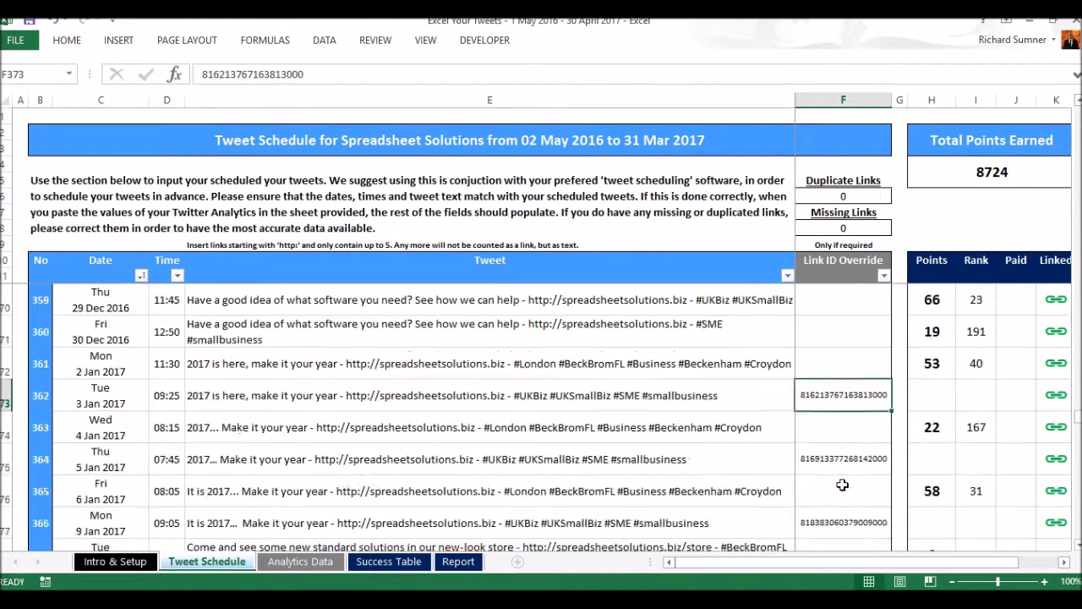
pyautogui.scroll(-10, 842, 484)
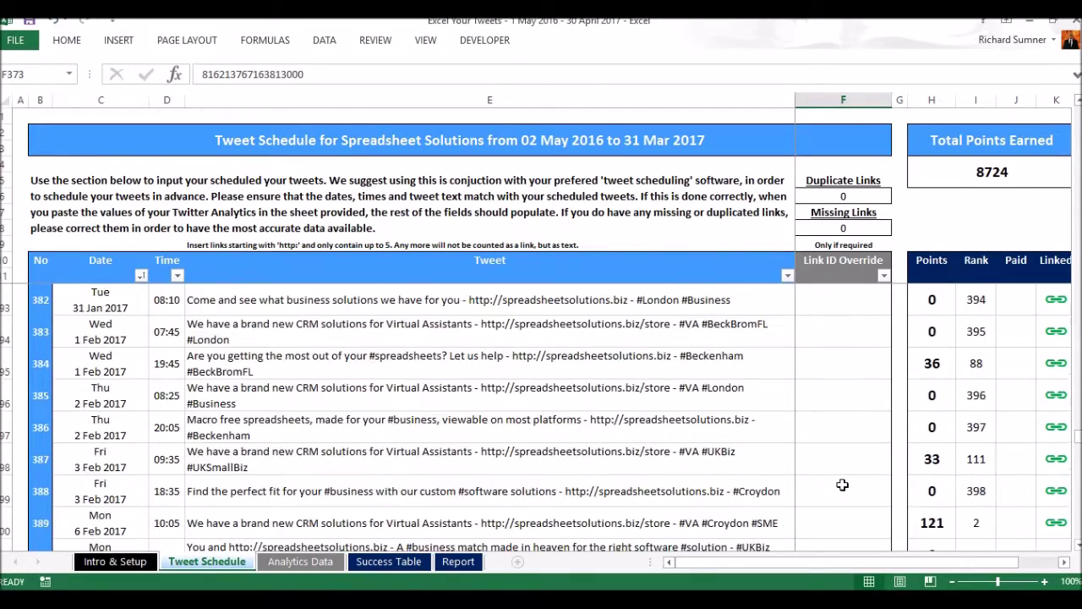
pyautogui.scroll(20, 842, 484)
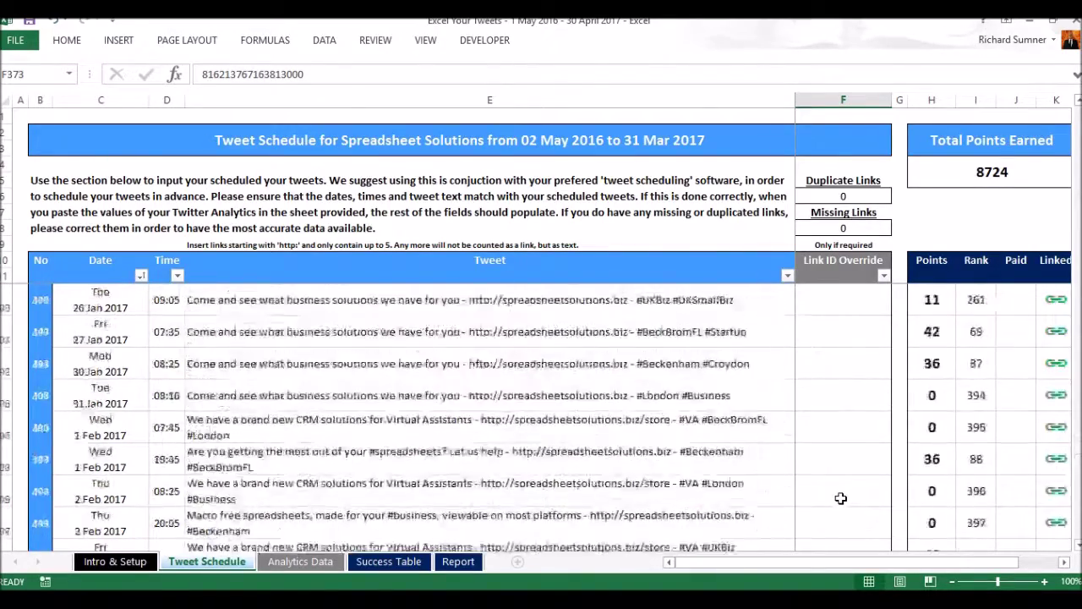
pyautogui.scroll(20, 840, 500)
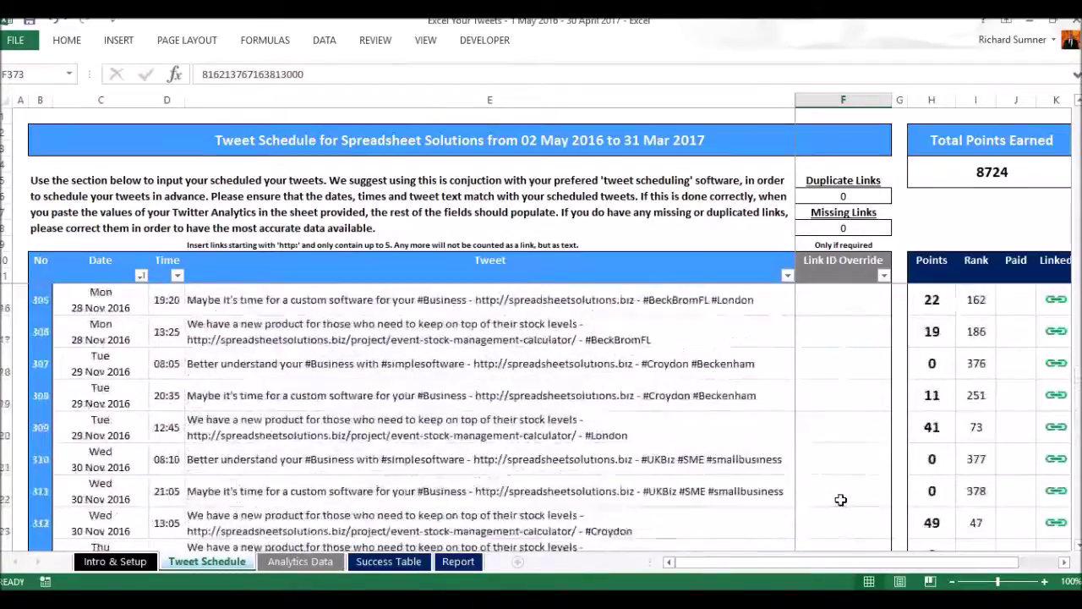
pyautogui.scroll(5, 840, 499)
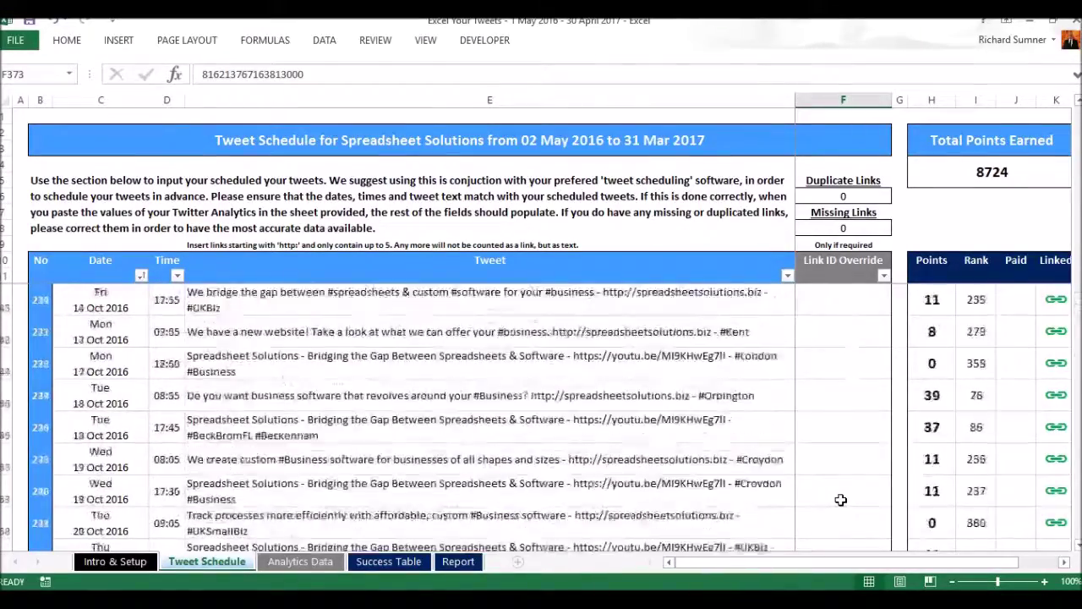
pyautogui.scroll(-10, 840, 500)
pyautogui.scroll(-1, 841, 500)
pyautogui.click(933, 363)
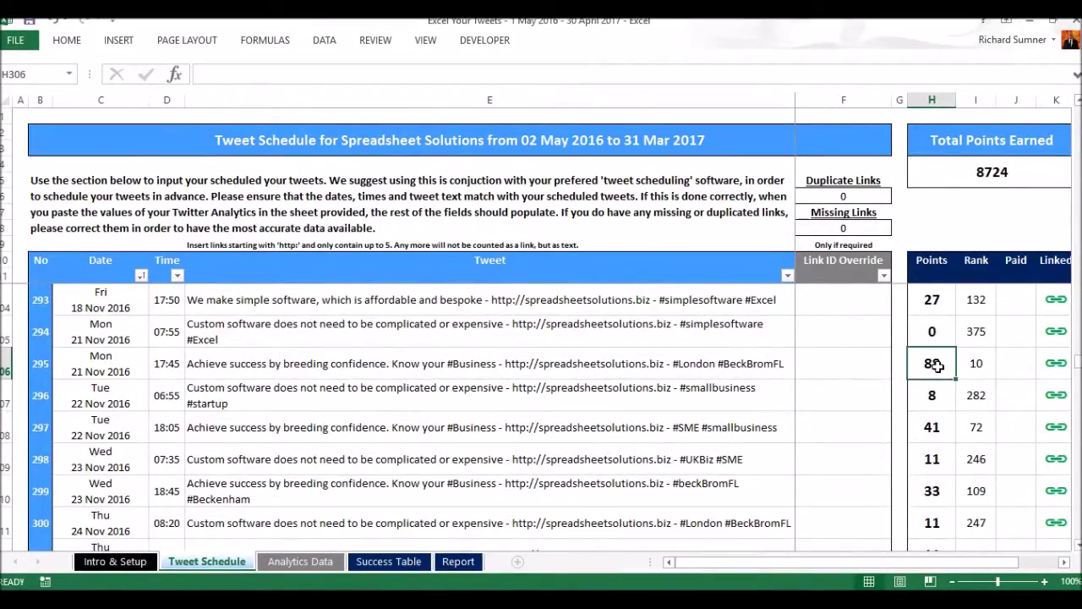
# - Review the 21 November 2016 17:45 tweet's row from its points across to its Linked ID, returning to the Points cell H306
pyautogui.press('Right')
pyautogui.press('Right')
pyautogui.press('Right')
pyautogui.press('Right')
pyautogui.press('Right')
pyautogui.press('Right')
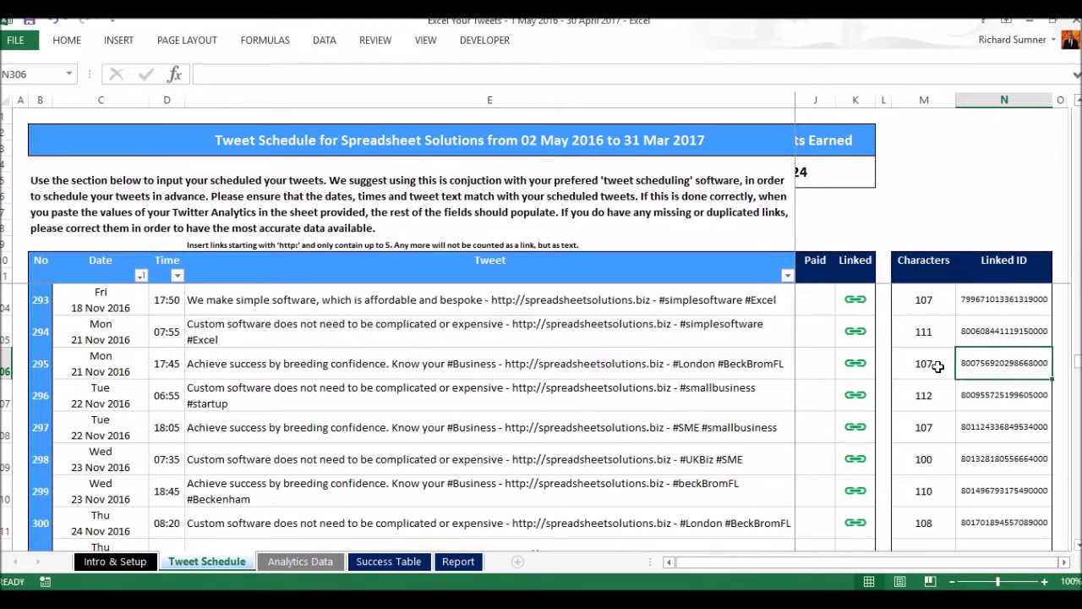
pyautogui.press('Left')
pyautogui.press('Left')
pyautogui.press('Left')
pyautogui.press('Left')
pyautogui.press('Left')
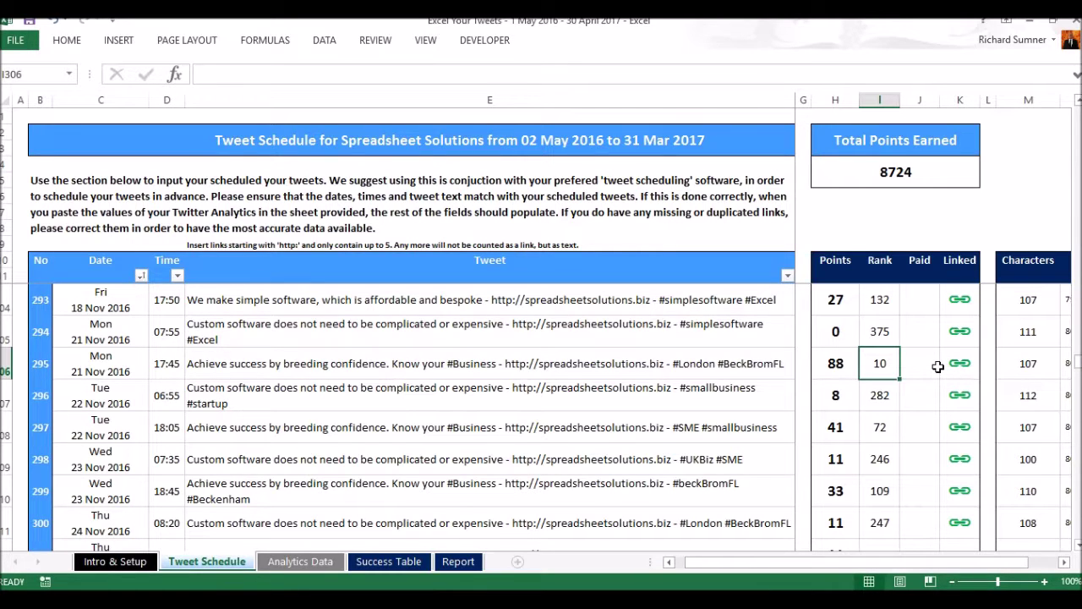
pyautogui.press('Left')
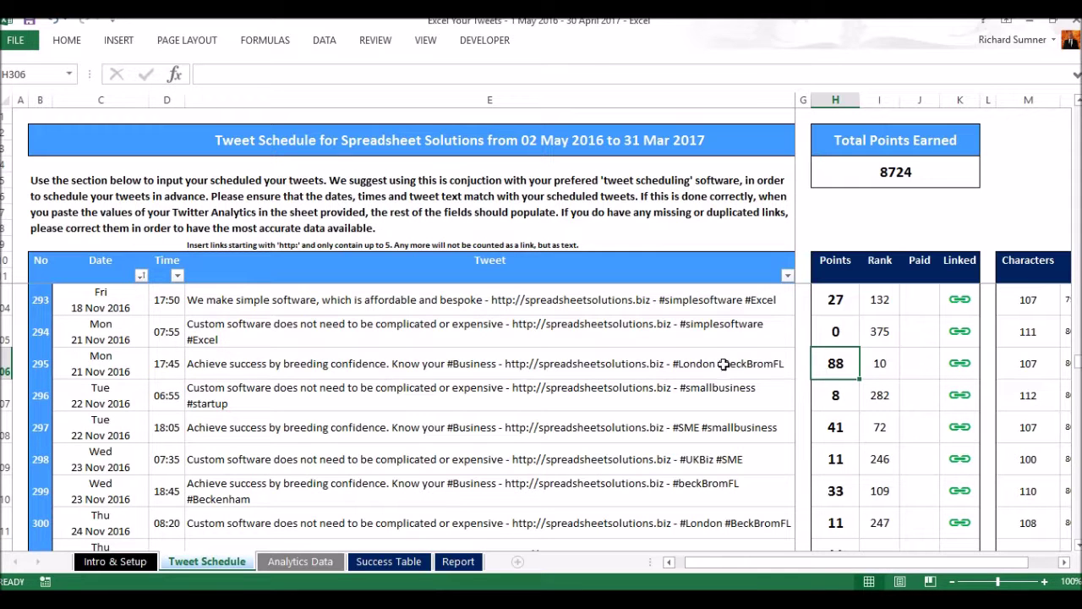
# - Go to the first empty Date cell below the last scheduled tweet on the Tweet Schedule sheet, C471
pyautogui.press('Left')
pyautogui.press('Left')
pyautogui.press('Left')
pyautogui.press('Left')
pyautogui.press('Left')
pyautogui.press('Left')
pyautogui.press('Left')
pyautogui.press('Right')
pyautogui.press('Right')
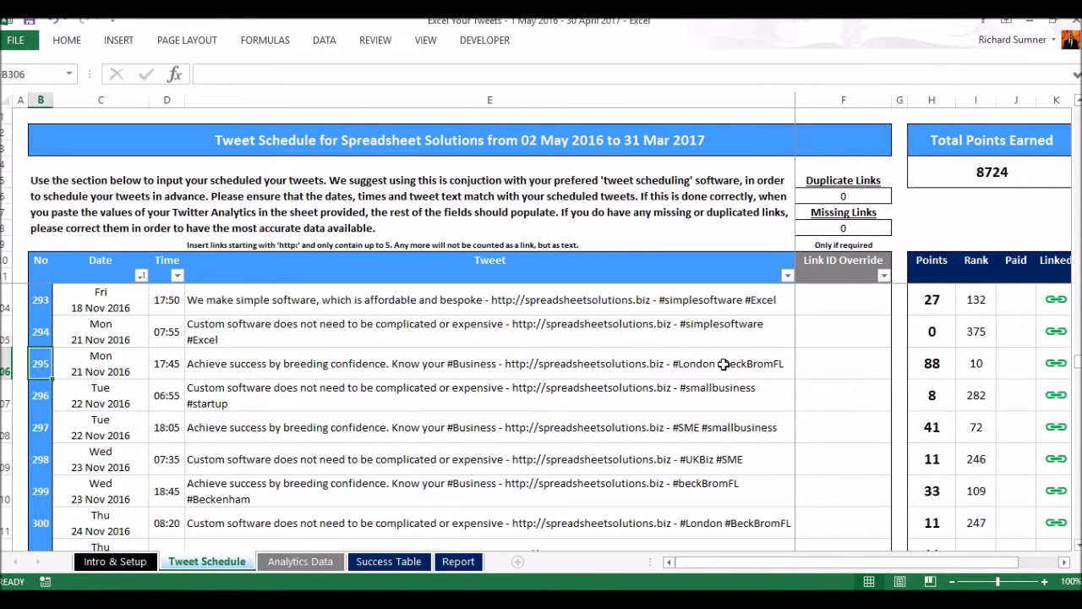
pyautogui.press('Down')
pyautogui.hotkey('ctrl', 'Down')
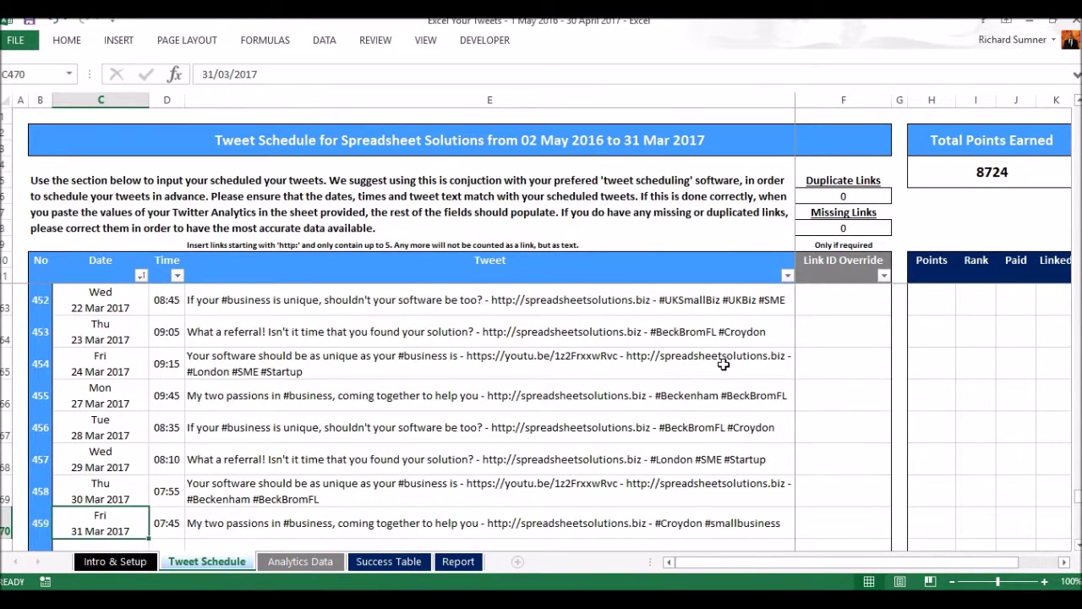
pyautogui.press('Down')
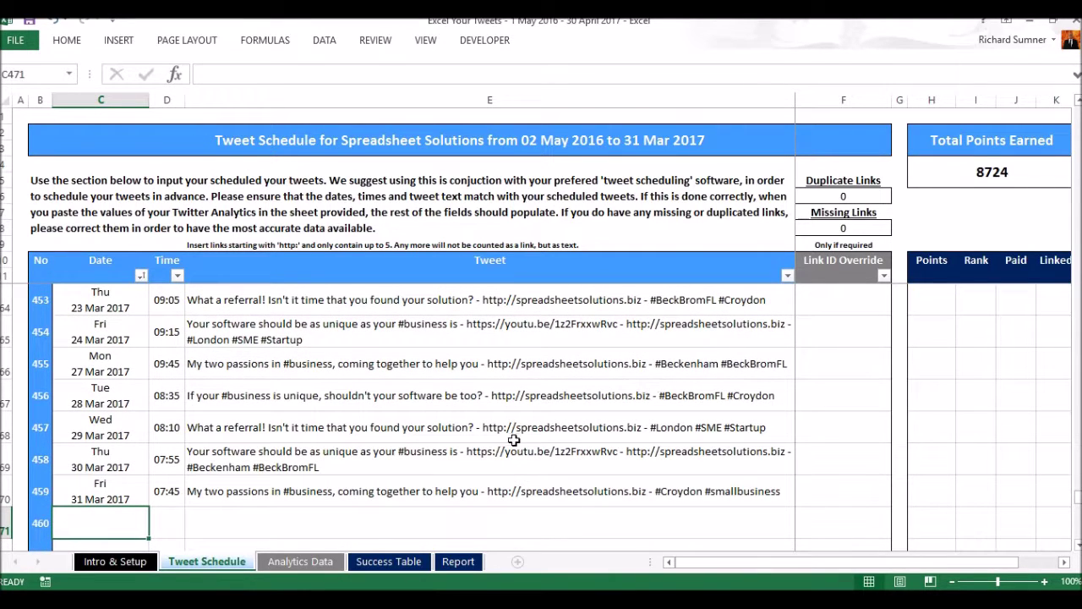
# - Examine the link marks in the Copy column of the Analytics Data sheet for the February 2017 tweets
pyautogui.click(299, 562)
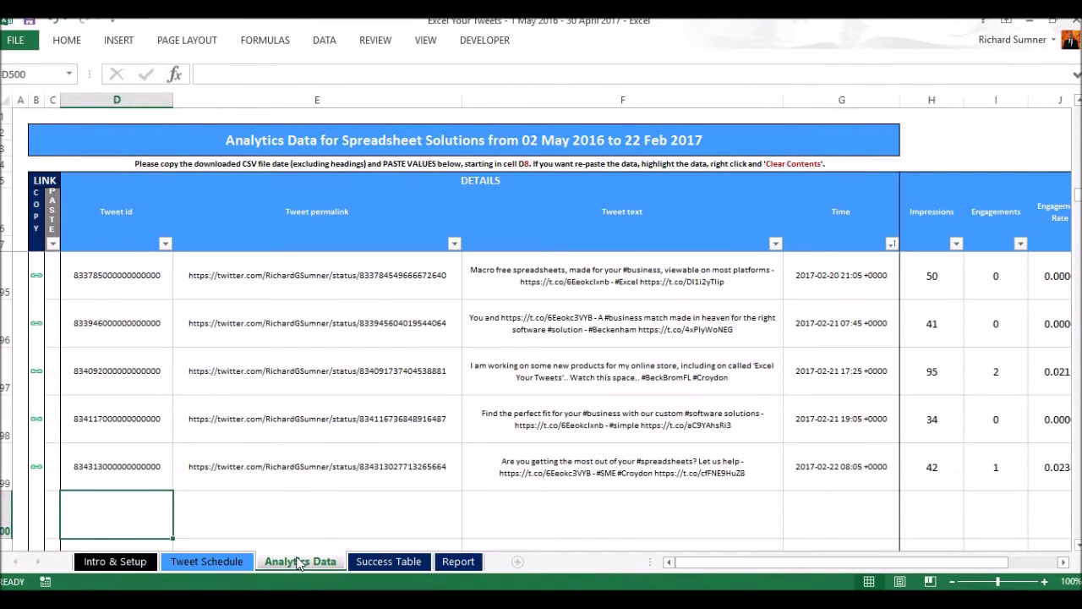
pyautogui.click(39, 418)
pyautogui.press('Up')
pyautogui.press('Up')
pyautogui.press('Up')
pyautogui.press('Up')
pyautogui.press('Up')
pyautogui.press('Up')
pyautogui.press('Up')
pyautogui.press('Up')
pyautogui.press('Up')
pyautogui.press('Up')
pyautogui.press('Up')
pyautogui.press('Up')
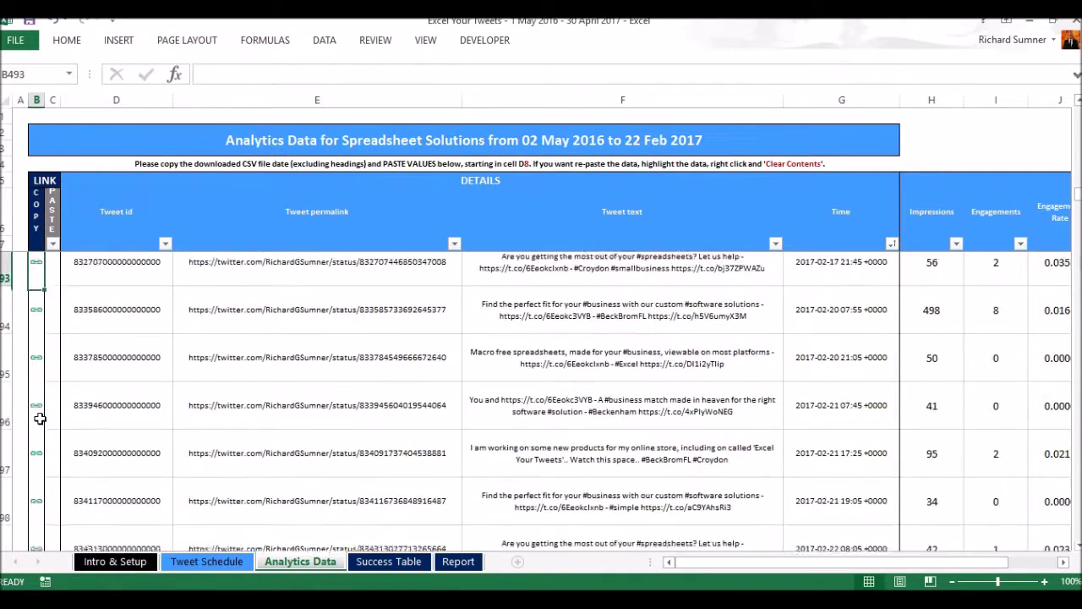
pyautogui.press('Down')
pyautogui.press('Down')
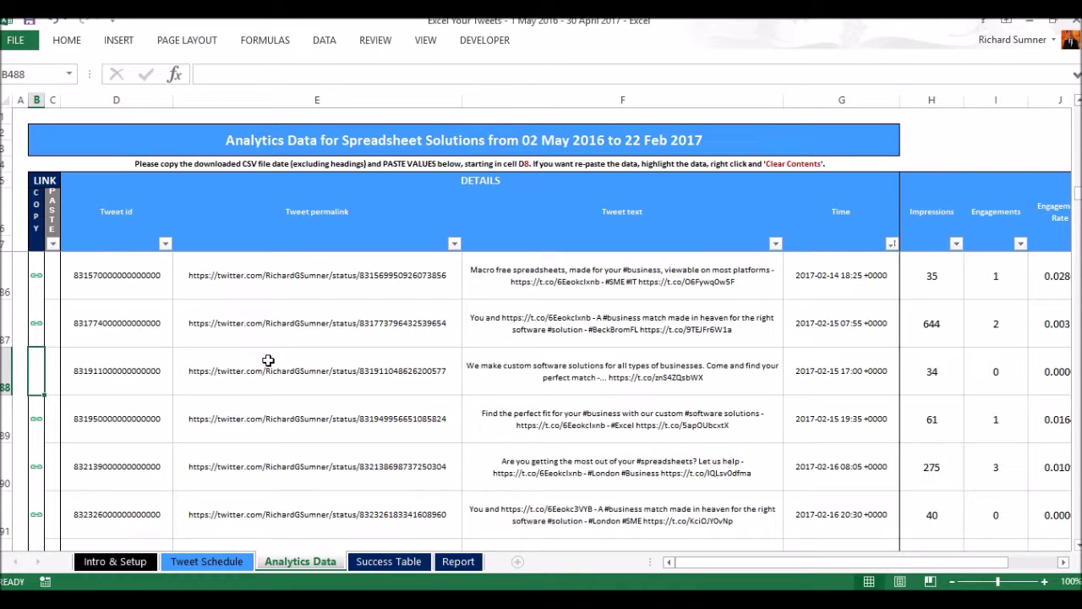
pyautogui.scroll(-4, 268, 361)
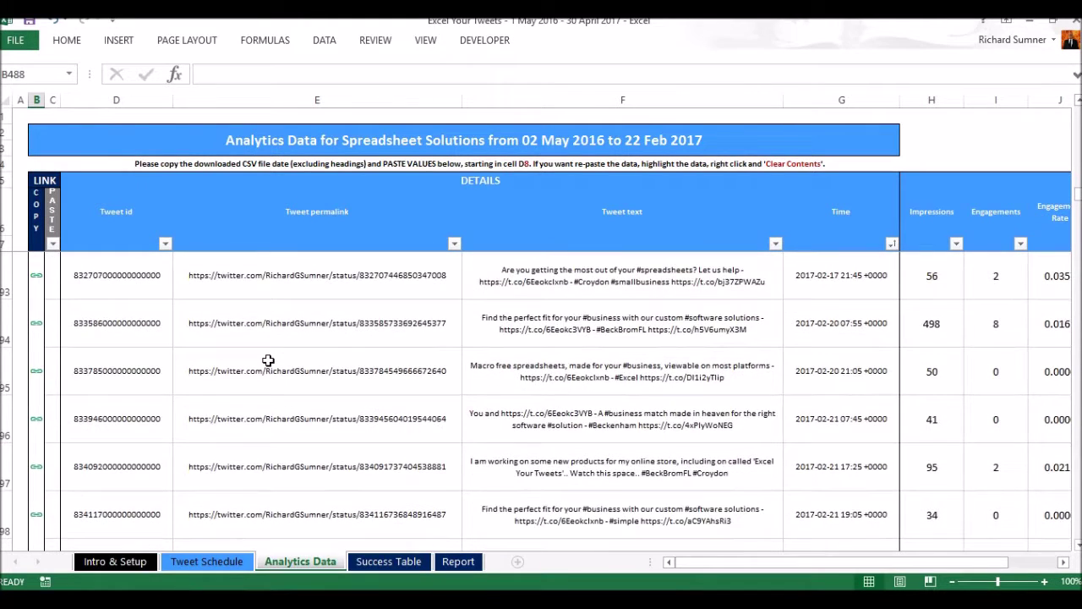
# - Check the empty rows down to the end of the analytics table, returning to the first empty Tweet id cell, D500
pyautogui.click(118, 365)
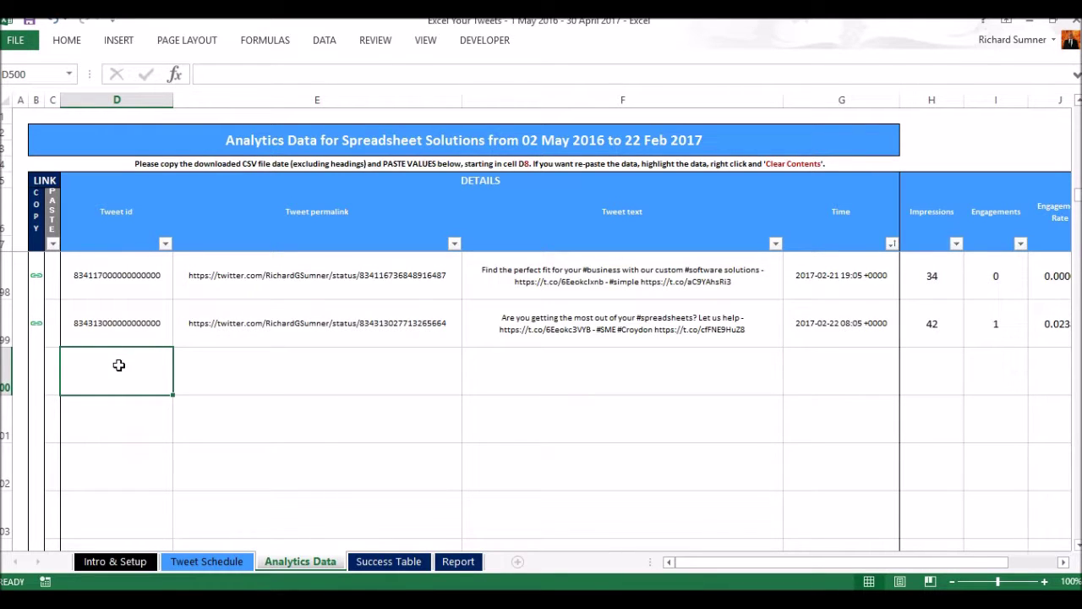
pyautogui.hotkey('ctrl', 'Down')
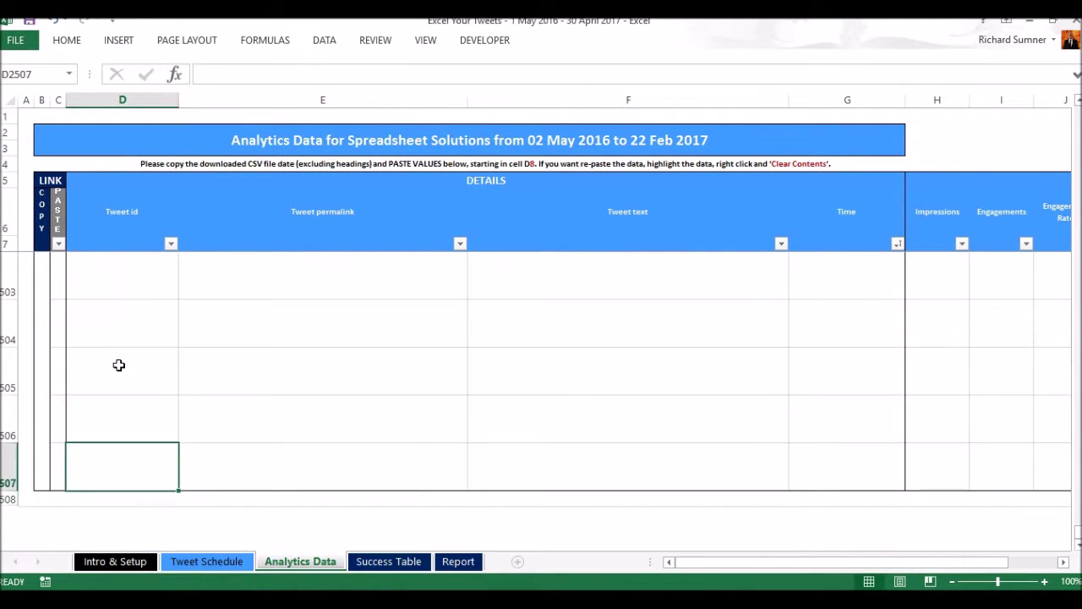
pyautogui.hotkey('ctrl', 'Up')
pyautogui.press('Down')
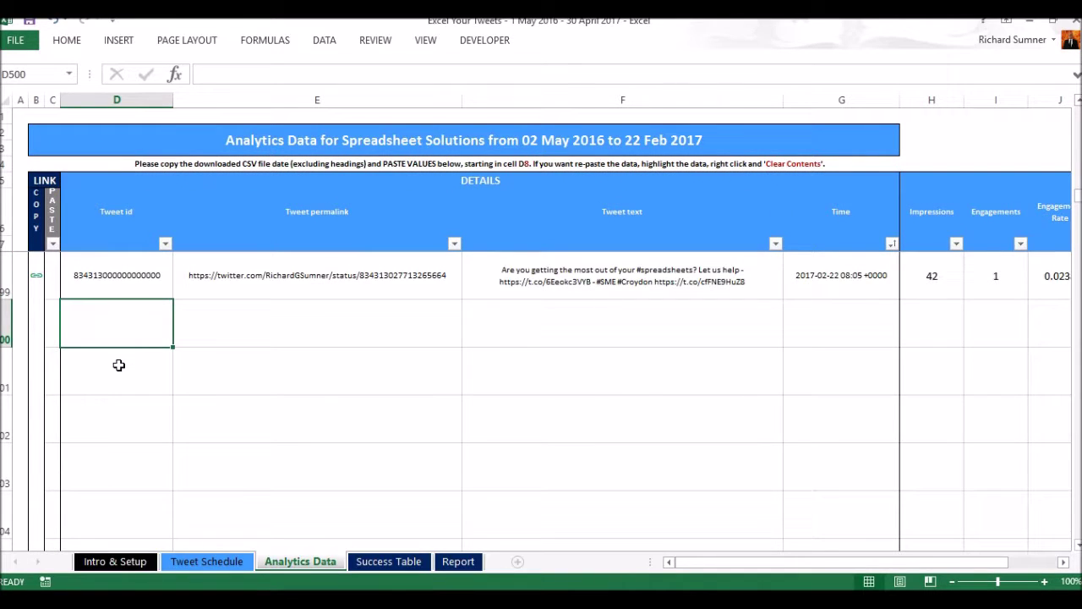
pyautogui.scroll(2, 219, 334)
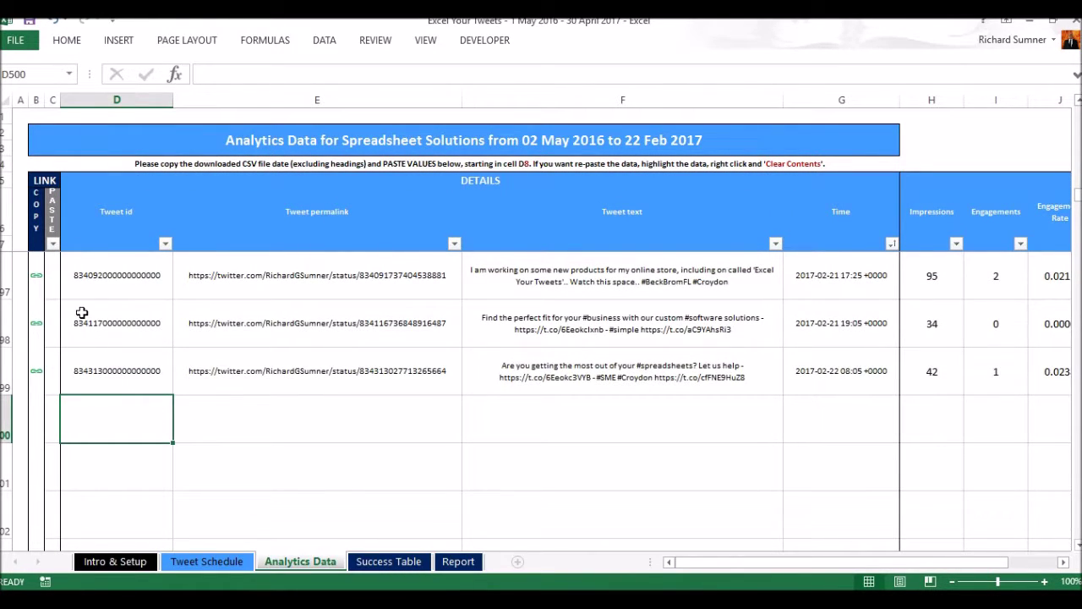
# - Copy the whole Link Copy column of the analytics table, from B8 down to its last row
pyautogui.click(37, 247)
pyautogui.press('Down')
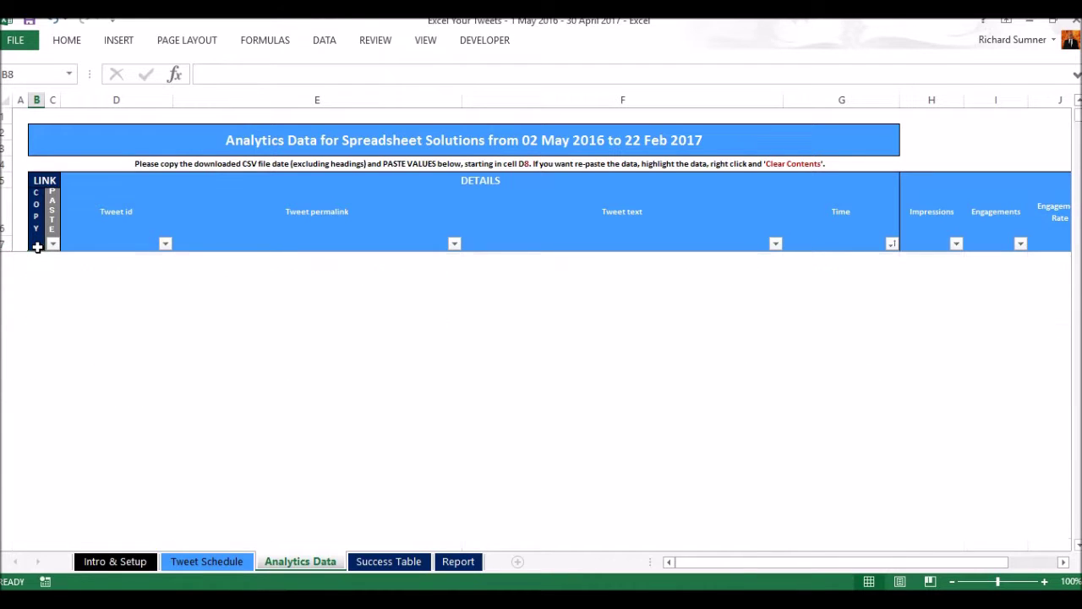
pyautogui.hotkey('ctrl', 'shift', 'Down')
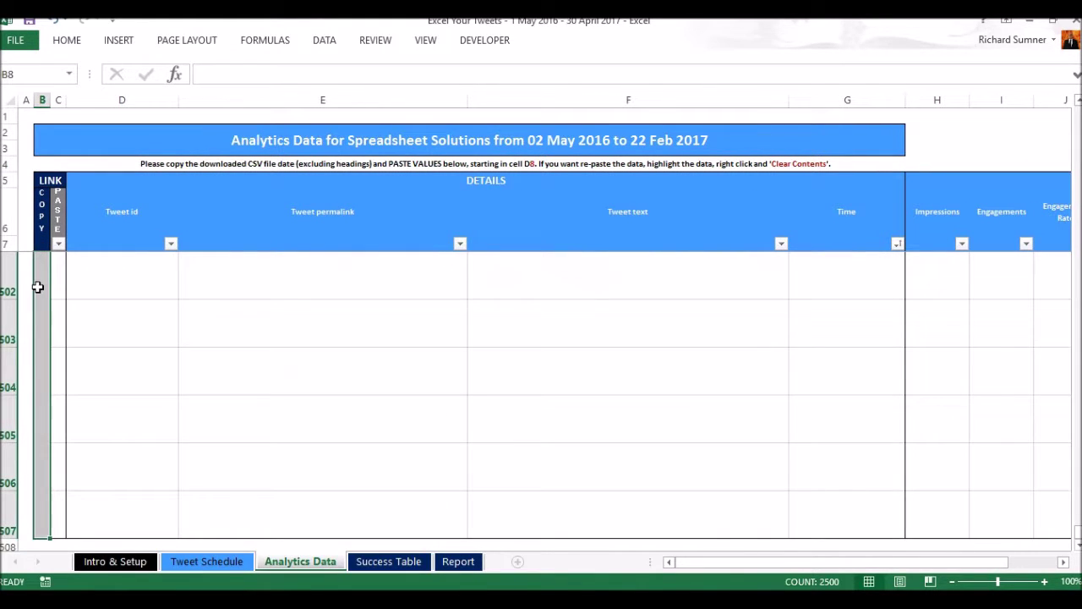
pyautogui.rightClick(37, 288)
pyautogui.click(76, 314)
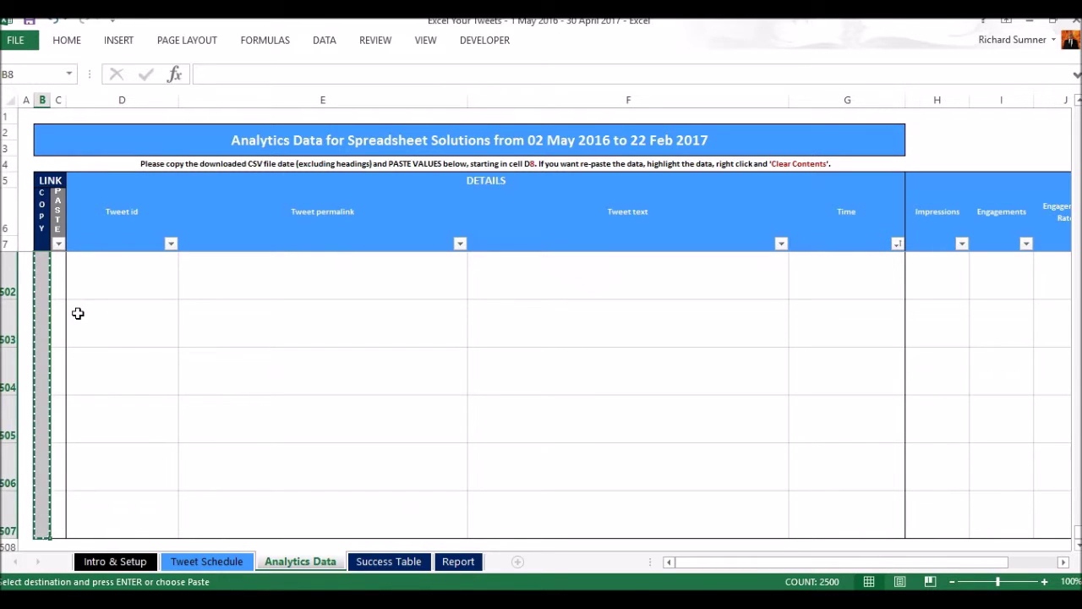
# - Paste the copied link marks as values into the Paste column, from C8 down to the table's last row
pyautogui.press('Up')
pyautogui.press('Right')
pyautogui.press('Down')
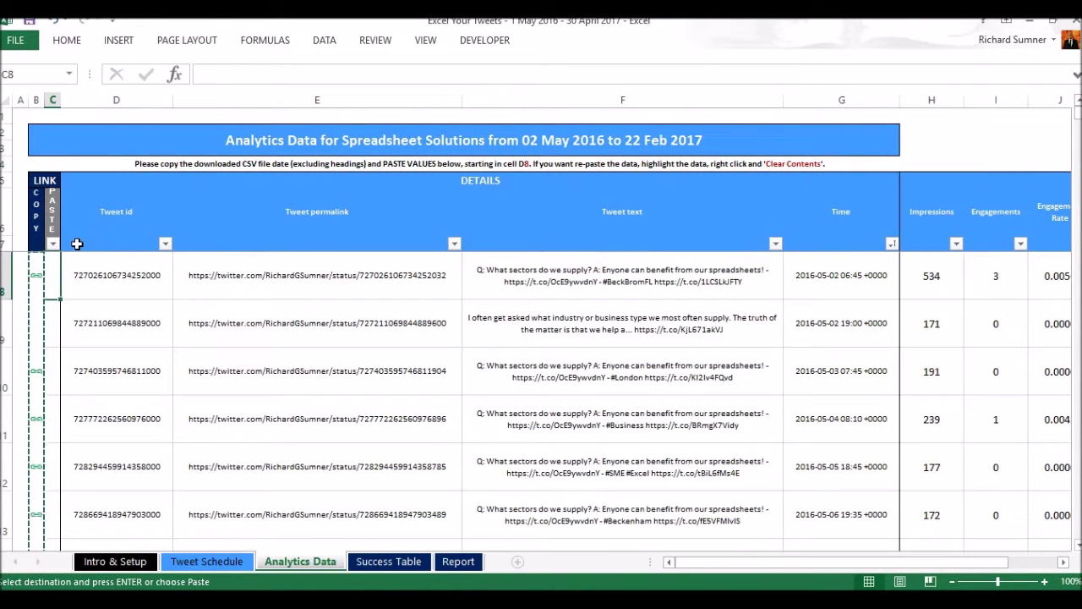
pyautogui.hotkey('ctrl', 'shift', 'Down')
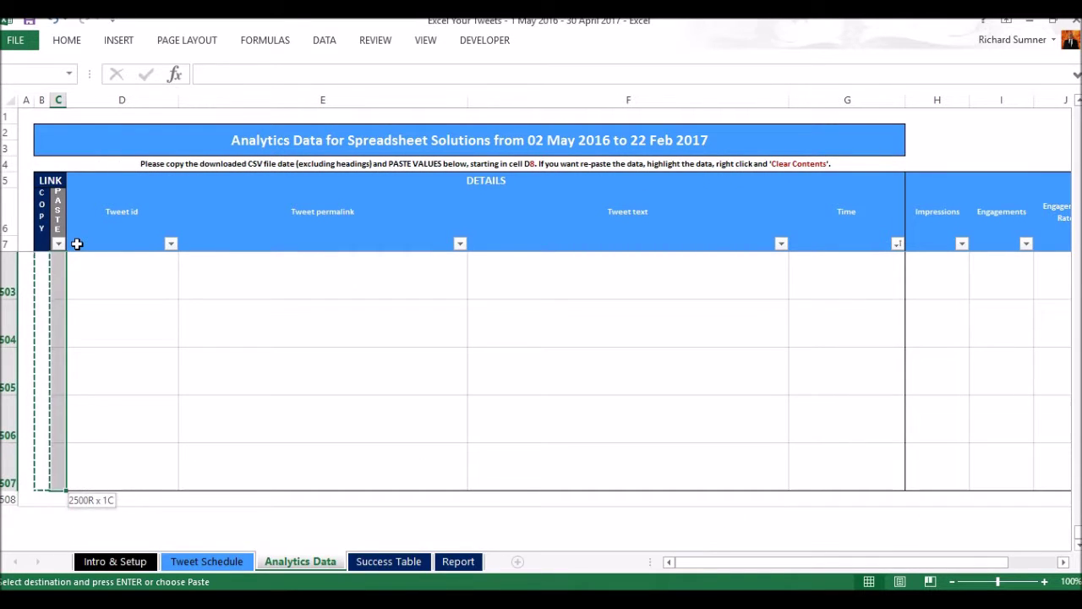
pyautogui.hotkey('ctrl', 'BackSpace')
pyautogui.rightClick(53, 271)
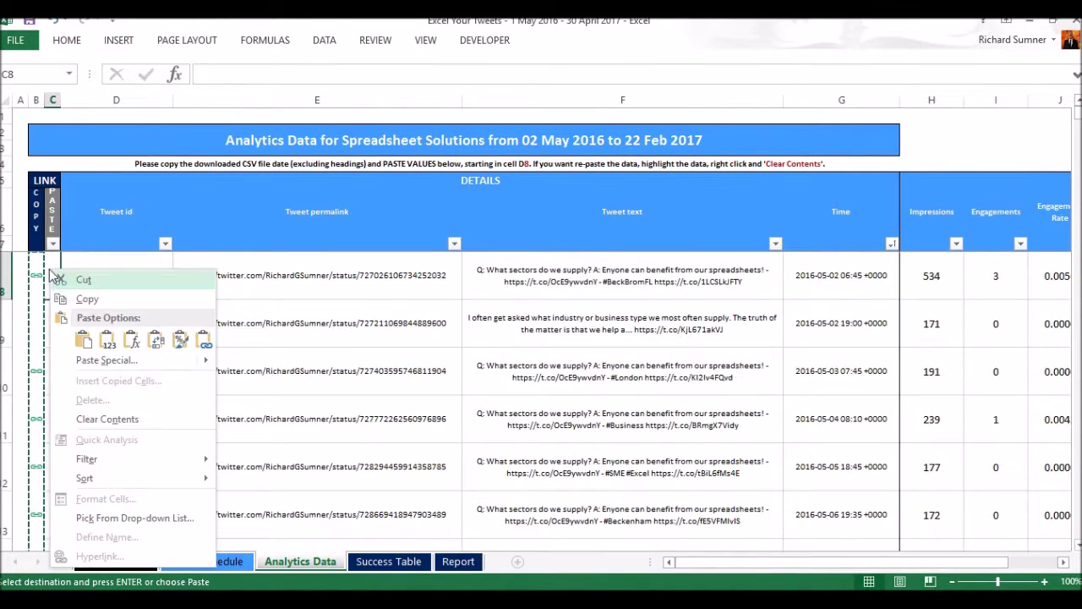
pyautogui.click(109, 339)
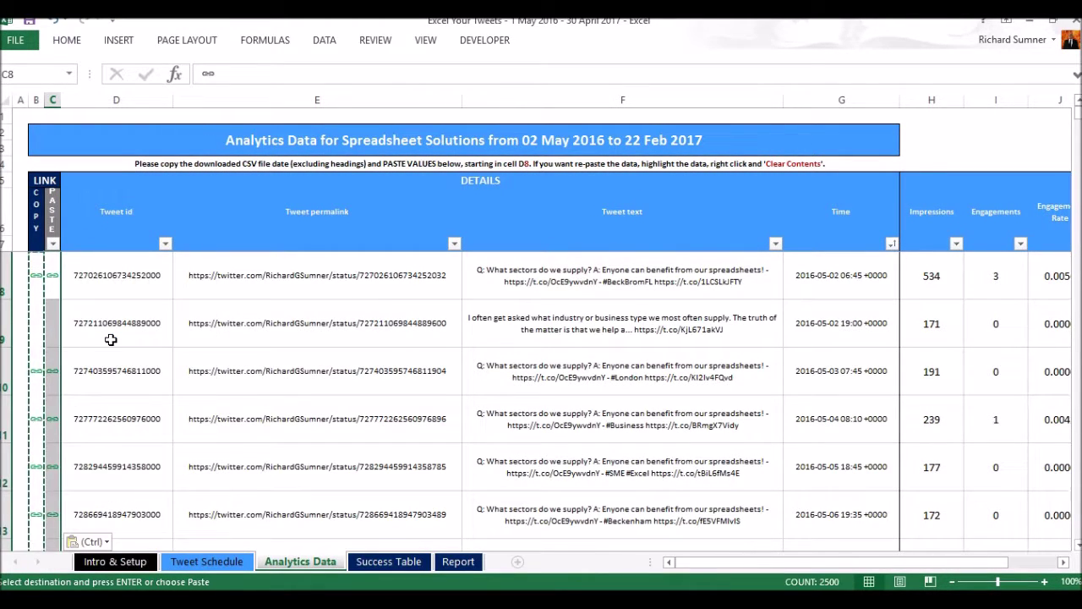
pyautogui.press('Escape')
pyautogui.click(51, 316)
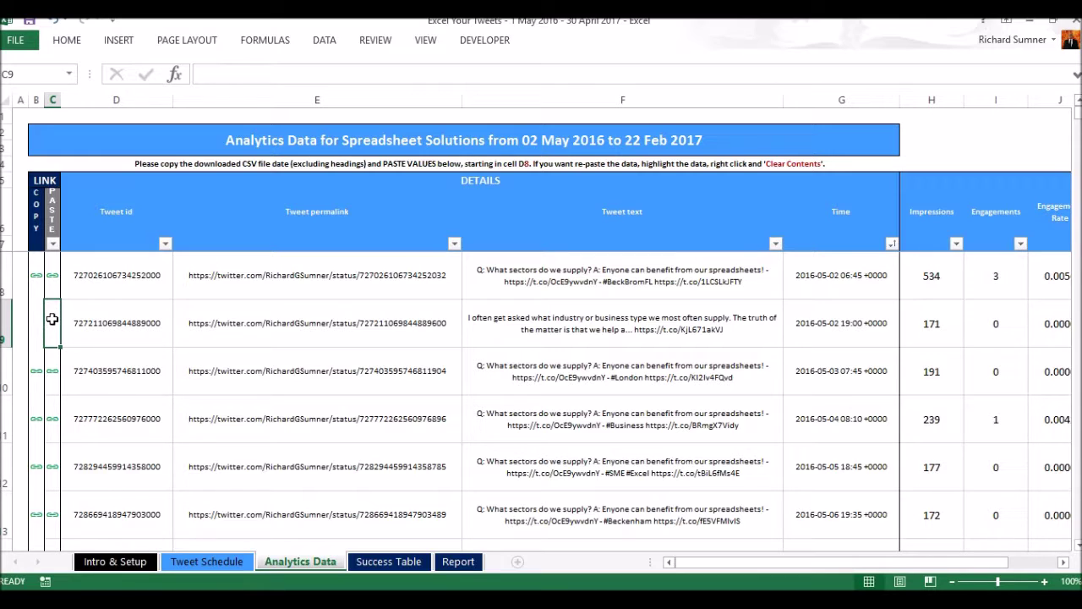
# - Sort the analytics data by the Paste column from Z to A and select the Tweet id of the last record, D499
pyautogui.click(54, 245)
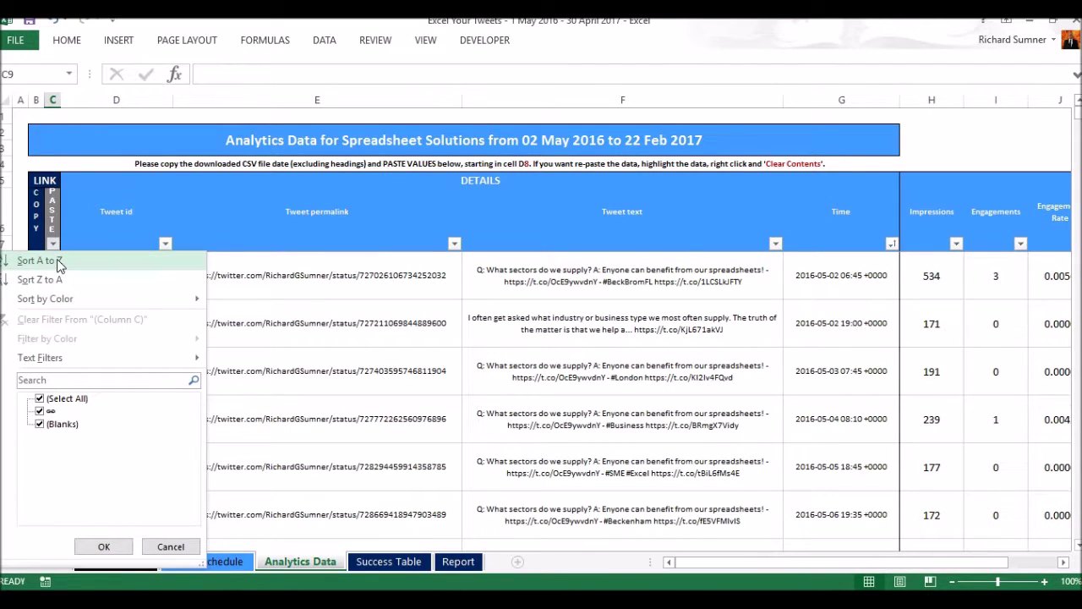
pyautogui.click(51, 279)
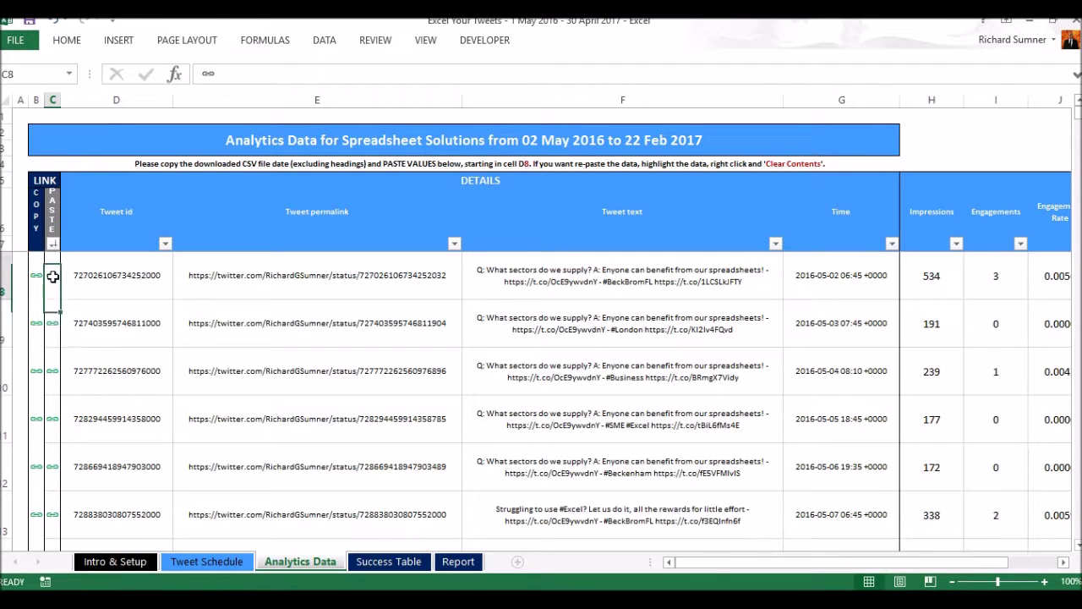
pyautogui.hotkey('ctrl', 'Down')
pyautogui.hotkey('ctrl', 'Up')
pyautogui.press('Right')
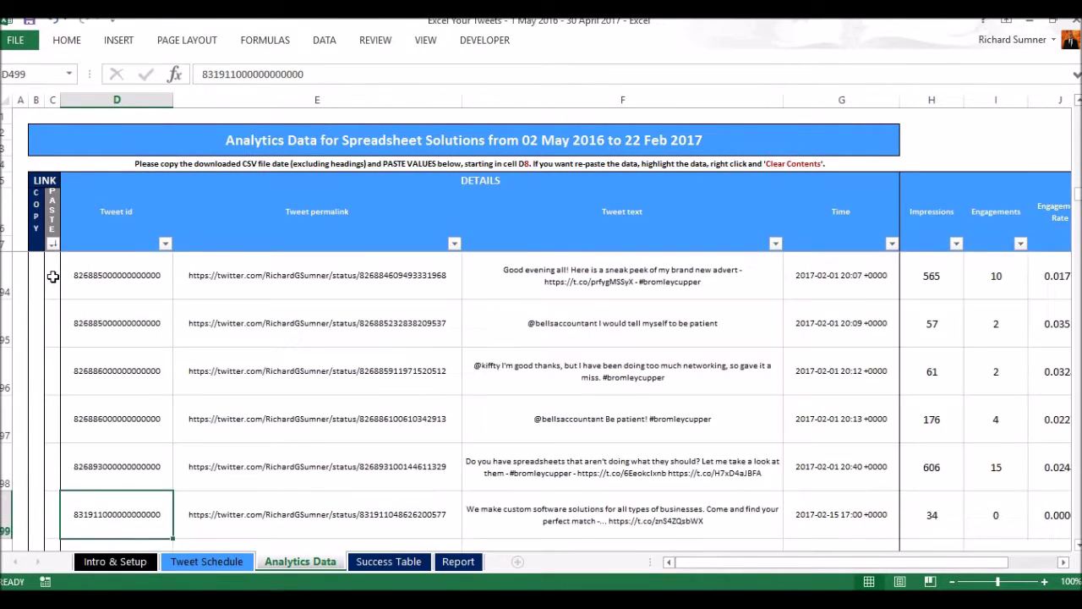
pyautogui.scroll(-2, 52, 277)
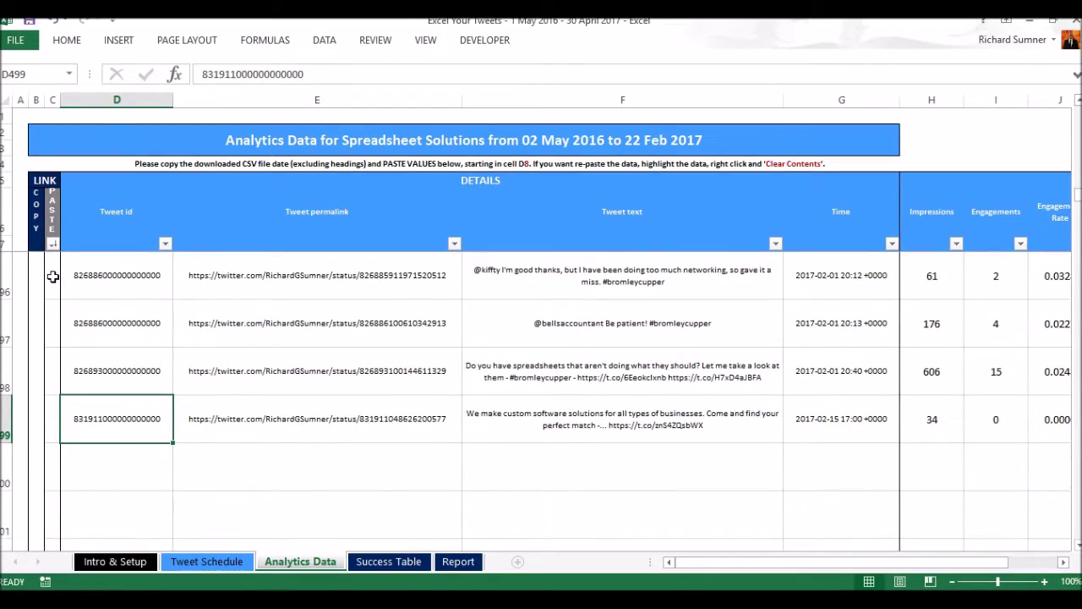
# - Clear the contents of all records without a link mark, rows 419 to 499, from Tweet id through Promoted Media Engagements (D to AQ)
pyautogui.hotkey('shift', 'Up')
pyautogui.hotkey('shift', 'Up')
pyautogui.hotkey('shift', 'Up')
pyautogui.hotkey('shift', 'Up')
pyautogui.hotkey('shift', 'Up')
pyautogui.hotkey('shift', 'Up')
pyautogui.hotkey('shift', 'Up')
pyautogui.hotkey('shift', 'Up')
pyautogui.hotkey('shift', 'Up')
pyautogui.hotkey('shift', 'Up')
pyautogui.hotkey('shift', 'Up')
pyautogui.hotkey('shift', 'Up')
pyautogui.hotkey('shift', 'Up')
pyautogui.hotkey('shift', 'Up')
pyautogui.hotkey('shift', 'Up')
pyautogui.hotkey('shift', 'Up')
pyautogui.hotkey('shift', 'Up')
pyautogui.hotkey('shift', 'Up')
pyautogui.hotkey('shift', 'Up')
pyautogui.hotkey('shift', 'Up')
pyautogui.hotkey('shift', 'Up')
pyautogui.hotkey('shift', 'Up')
pyautogui.hotkey('shift', 'Up')
pyautogui.hotkey('shift', 'Up')
pyautogui.hotkey('shift', 'Up')
pyautogui.hotkey('shift', 'Up')
pyautogui.hotkey('shift', 'Up')
pyautogui.hotkey('shift', 'Up')
pyautogui.hotkey('shift', 'Up')
pyautogui.hotkey('shift', 'Up')
pyautogui.hotkey('shift', 'Up')
pyautogui.hotkey('shift', 'Up')
pyautogui.hotkey('shift', 'Up')
pyautogui.hotkey('shift', 'Up')
pyautogui.hotkey('shift', 'Up')
pyautogui.hotkey('shift', 'Up')
pyautogui.hotkey('shift', 'Up')
pyautogui.hotkey('shift', 'Up')
pyautogui.hotkey('shift', 'Up')
pyautogui.hotkey('shift', 'Up')
pyautogui.hotkey('shift', 'Up')
pyautogui.hotkey('shift', 'Up')
pyautogui.hotkey('shift', 'Up')
pyautogui.hotkey('shift', 'Up')
pyautogui.hotkey('shift', 'Up')
pyautogui.hotkey('shift', 'Up')
pyautogui.hotkey('shift', 'Up')
pyautogui.hotkey('shift', 'Up')
pyautogui.hotkey('shift', 'Up')
pyautogui.hotkey('shift', 'Up')
pyautogui.hotkey('shift', 'Up')
pyautogui.hotkey('shift', 'Up')
pyautogui.hotkey('shift', 'Up')
pyautogui.hotkey('shift', 'Up')
pyautogui.hotkey('shift', 'Up')
pyautogui.hotkey('shift', 'Up')
pyautogui.hotkey('shift', 'Up')
pyautogui.hotkey('shift', 'Up')
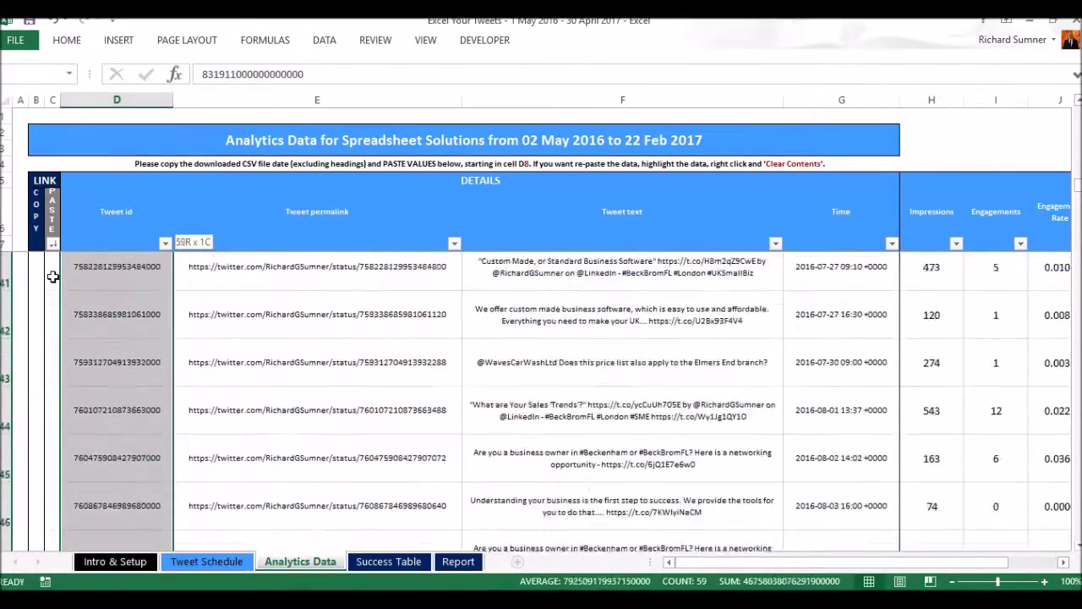
pyautogui.hotkey('shift', 'Up')
pyautogui.hotkey('shift', 'Up')
pyautogui.hotkey('shift', 'Up')
pyautogui.hotkey('shift', 'Up')
pyautogui.hotkey('shift', 'Up')
pyautogui.hotkey('shift', 'Up')
pyautogui.hotkey('shift', 'Up')
pyautogui.hotkey('shift', 'Up')
pyautogui.hotkey('shift', 'Up')
pyautogui.hotkey('shift', 'Up')
pyautogui.hotkey('shift', 'Up')
pyautogui.hotkey('shift', 'Up')
pyautogui.hotkey('shift', 'Up')
pyautogui.hotkey('shift', 'Up')
pyautogui.hotkey('shift', 'Up')
pyautogui.hotkey('shift', 'Up')
pyautogui.hotkey('shift', 'Up')
pyautogui.hotkey('shift', 'Up')
pyautogui.hotkey('shift', 'Up')
pyautogui.hotkey('shift', 'Up')
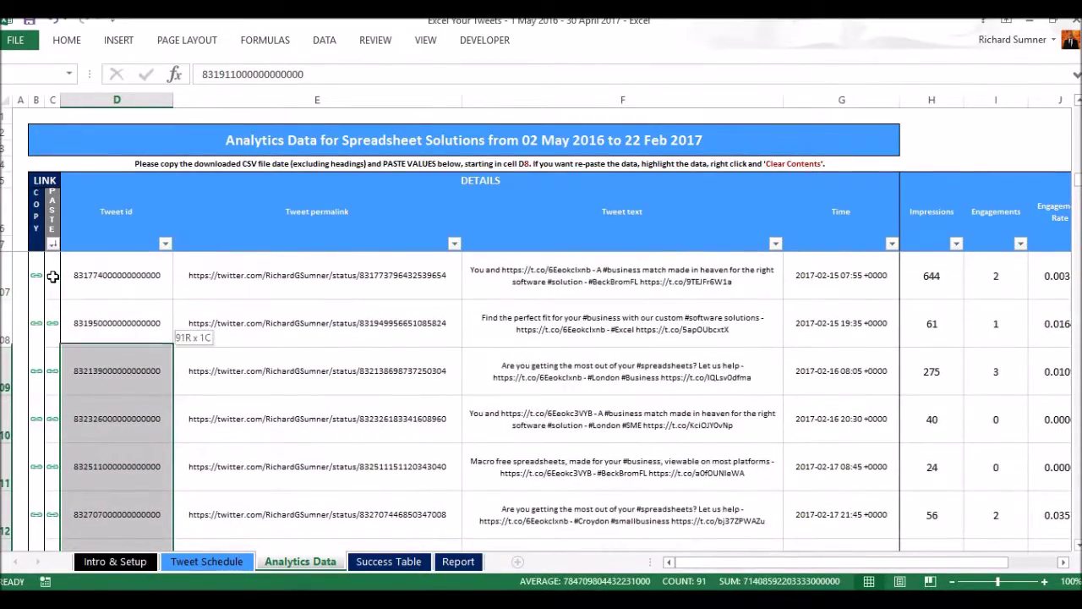
pyautogui.hotkey('shift', 'Down')
pyautogui.hotkey('shift', 'Down')
pyautogui.hotkey('shift', 'Down')
pyautogui.hotkey('shift', 'Down')
pyautogui.hotkey('shift', 'Down')
pyautogui.hotkey('shift', 'Down')
pyautogui.hotkey('shift', 'Down')
pyautogui.hotkey('shift', 'Down')
pyautogui.hotkey('shift', 'Down')
pyautogui.hotkey('shift', 'Down')
pyautogui.hotkey('shift', 'Down')
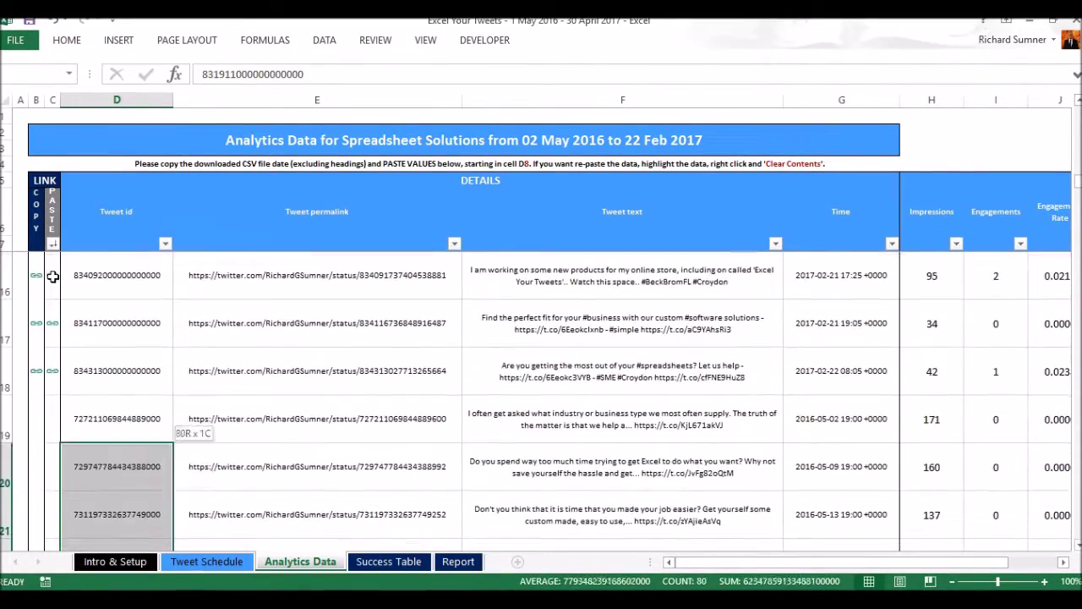
pyautogui.hotkey('shift', 'Up')
pyautogui.hotkey('shift', 'Right')
pyautogui.hotkey('shift', 'Right')
pyautogui.hotkey('shift', 'Right')
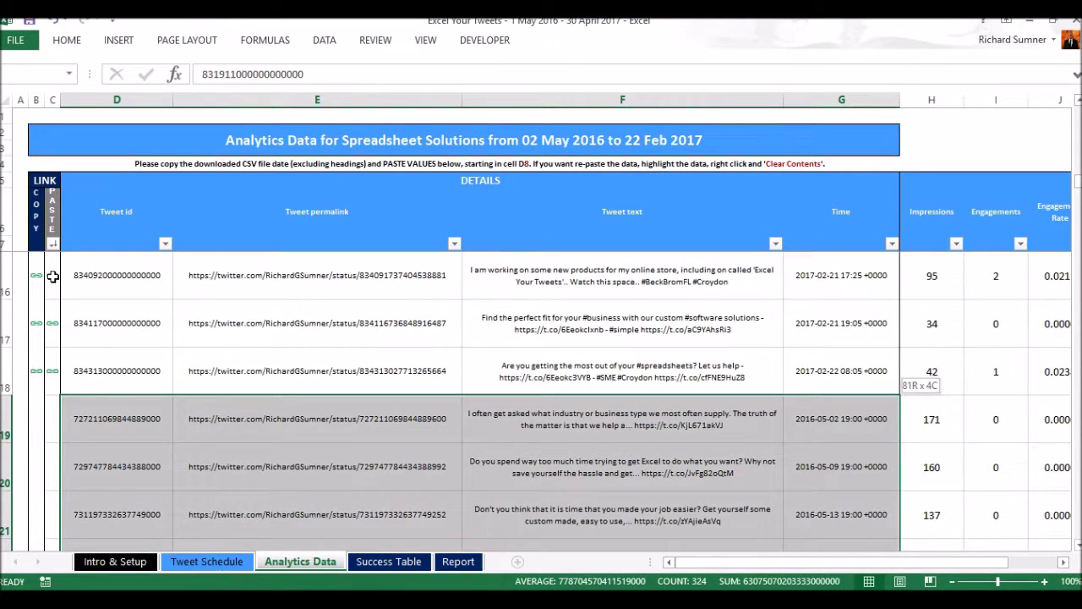
pyautogui.hotkey('ctrl', 'shift', 'Right')
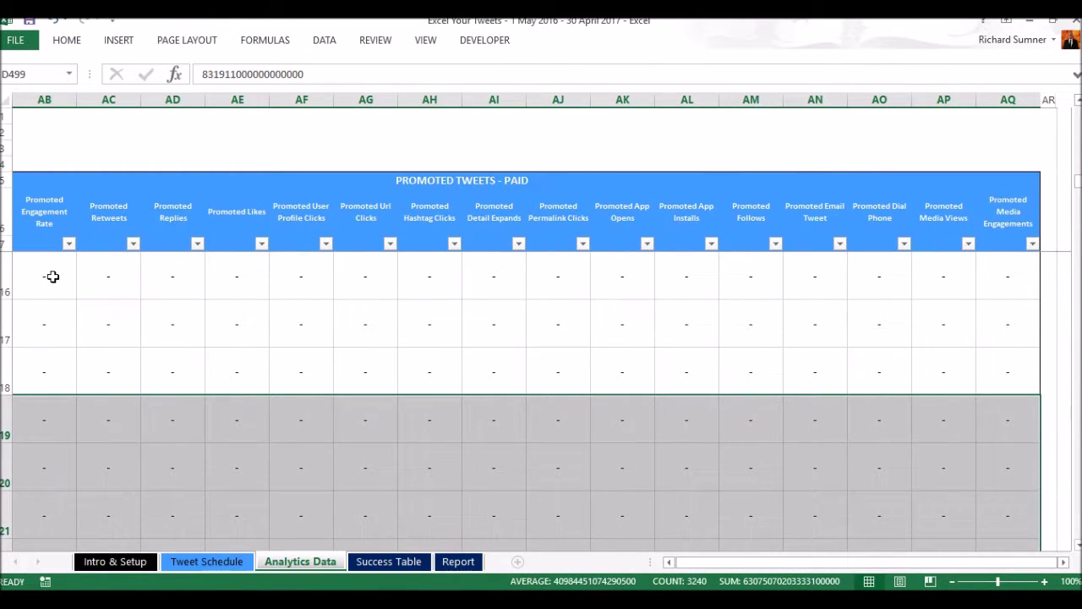
pyautogui.rightClick(237, 412)
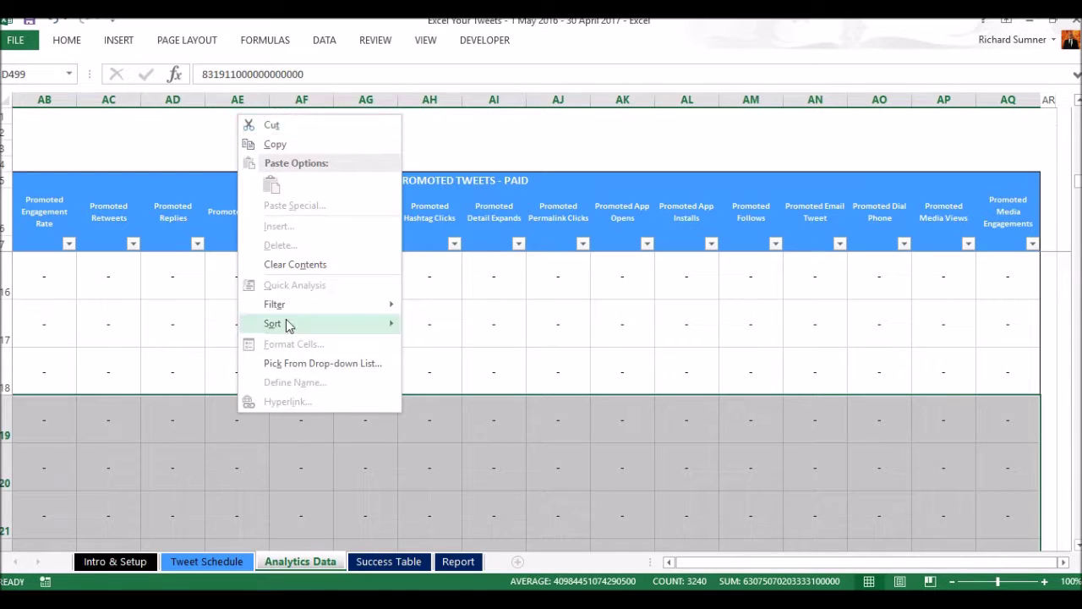
pyautogui.click(307, 265)
pyautogui.click(225, 346)
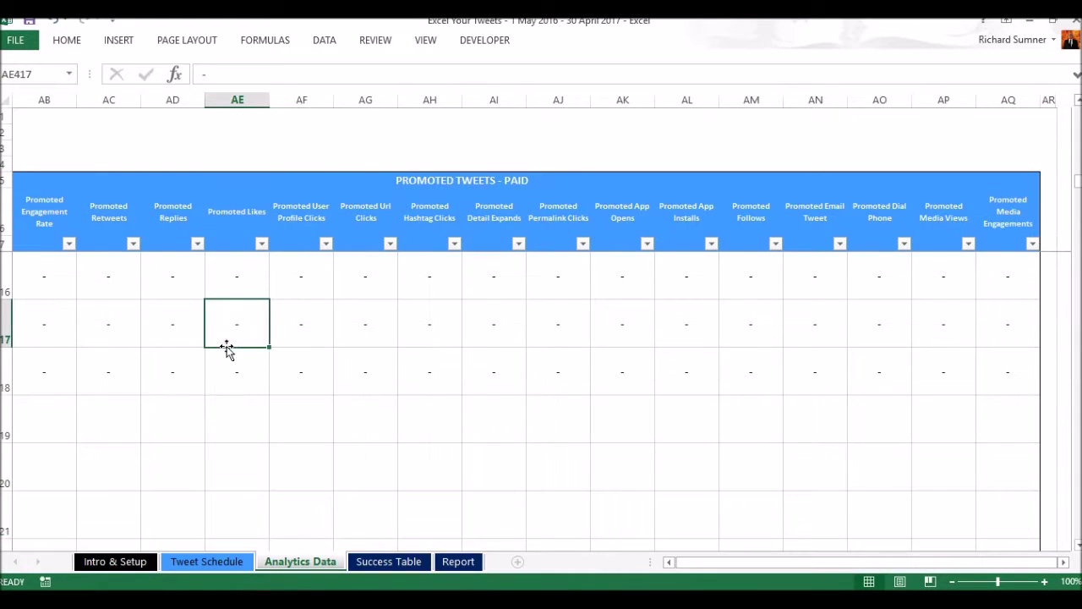
# - Return to the start of the cleared rows and select the first empty Tweet id cell, D419
pyautogui.press('Home')
pyautogui.press('Down')
pyautogui.press('Down')
pyautogui.press('Right')
pyautogui.press('Right')
pyautogui.press('Right')
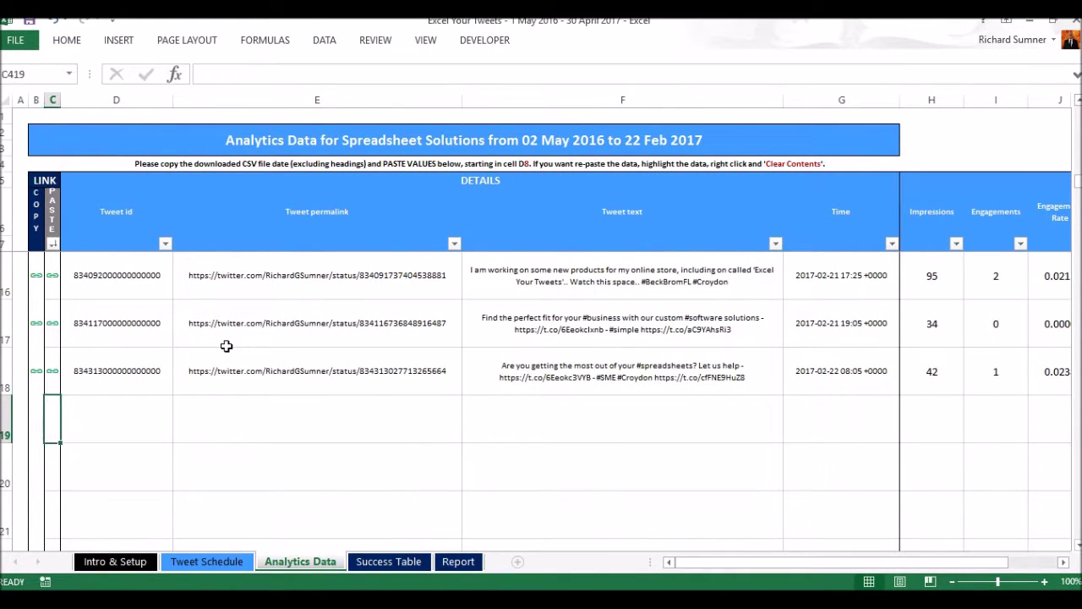
pyautogui.scroll(1, 277, 371)
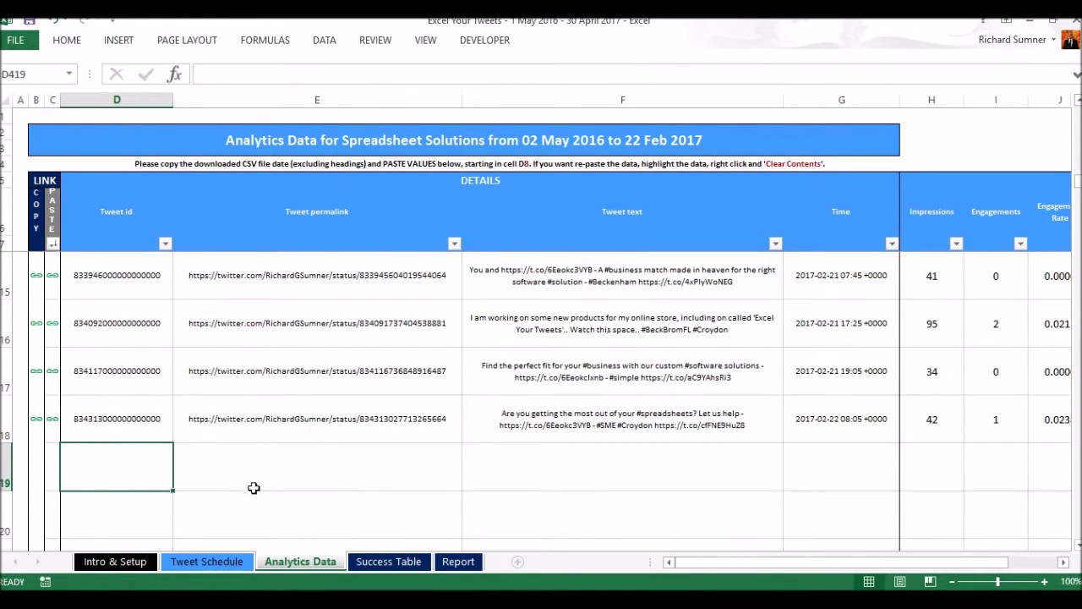
# - Compare the last scheduled tweets on the Tweet Schedule sheet with the last records on the Analytics Data sheet
pyautogui.click(231, 562)
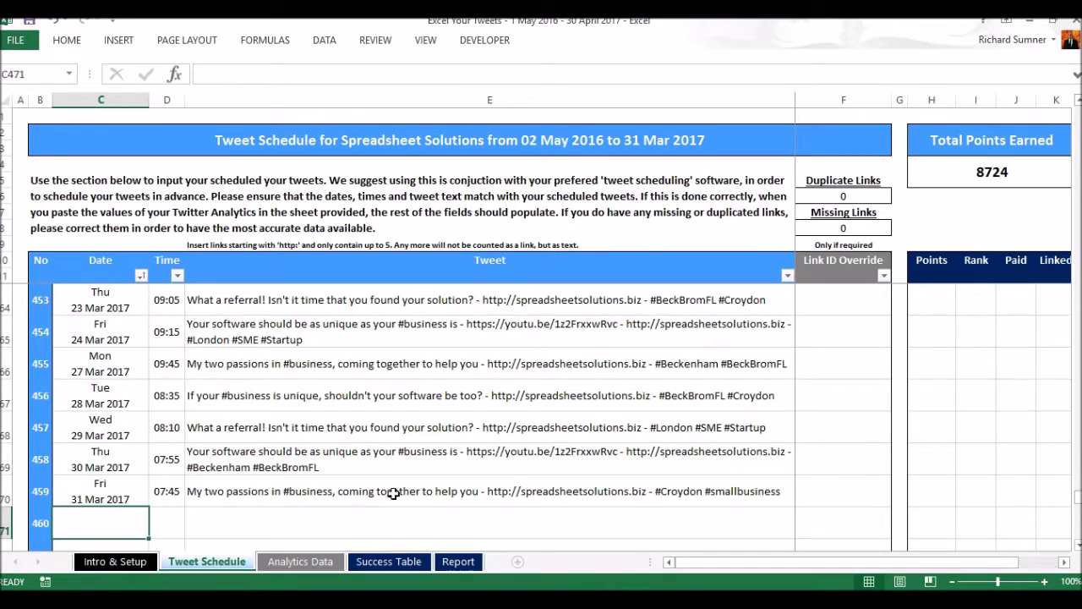
pyautogui.click(303, 562)
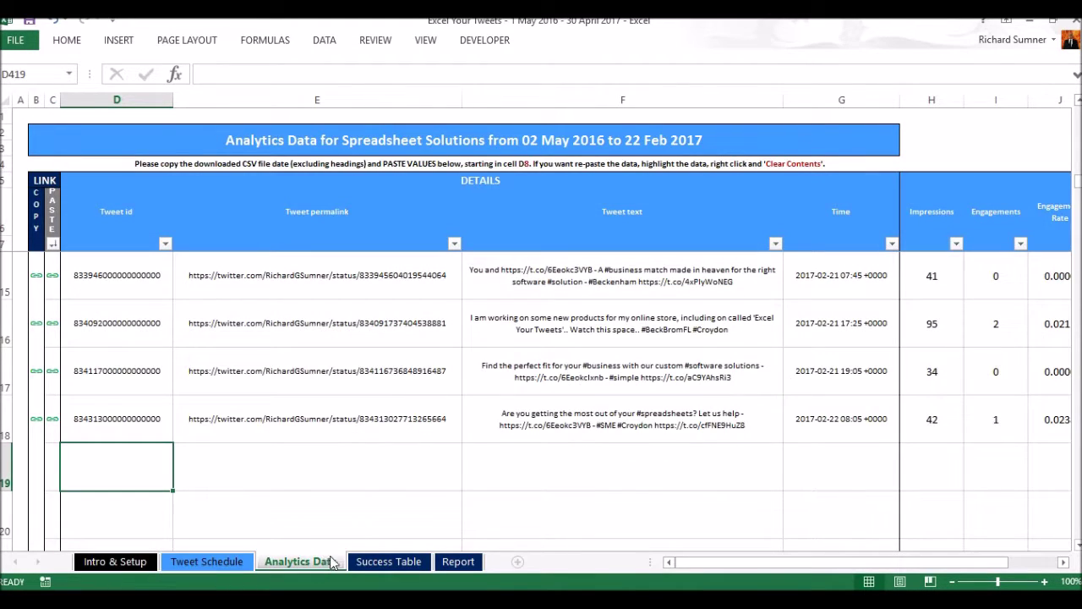
pyautogui.click(247, 563)
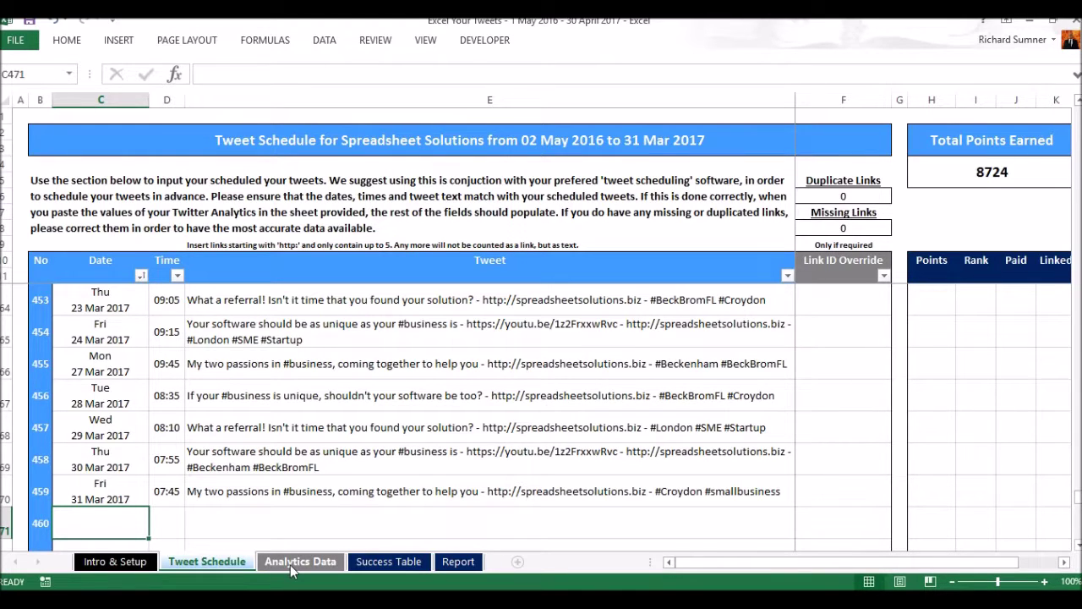
# - Open the Success Table sheet and review the top-ranked tweets and their points
pyautogui.click(382, 565)
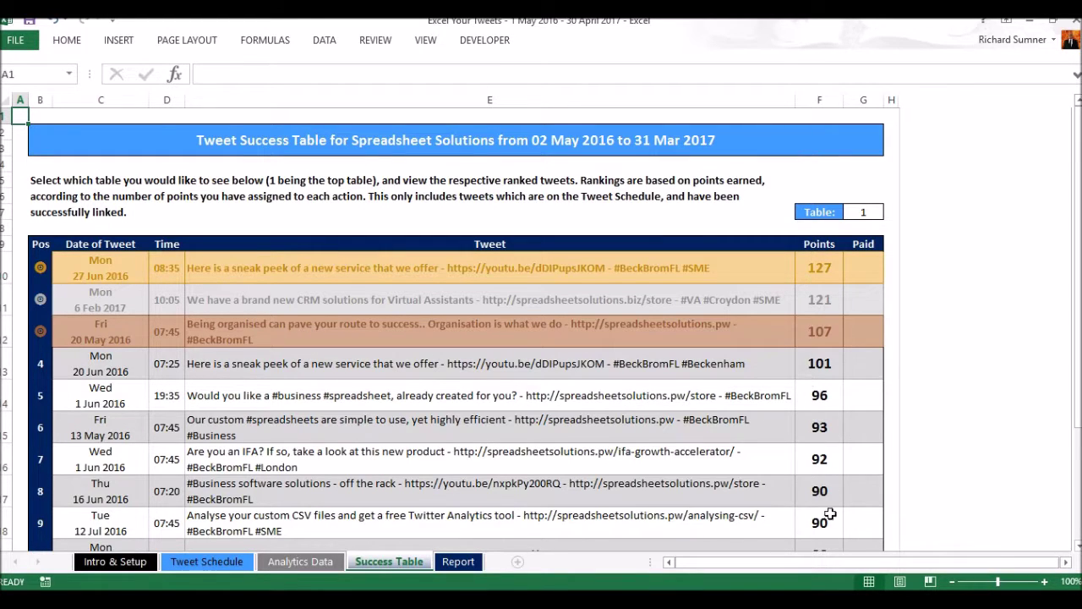
pyautogui.scroll(-5, 502, 431)
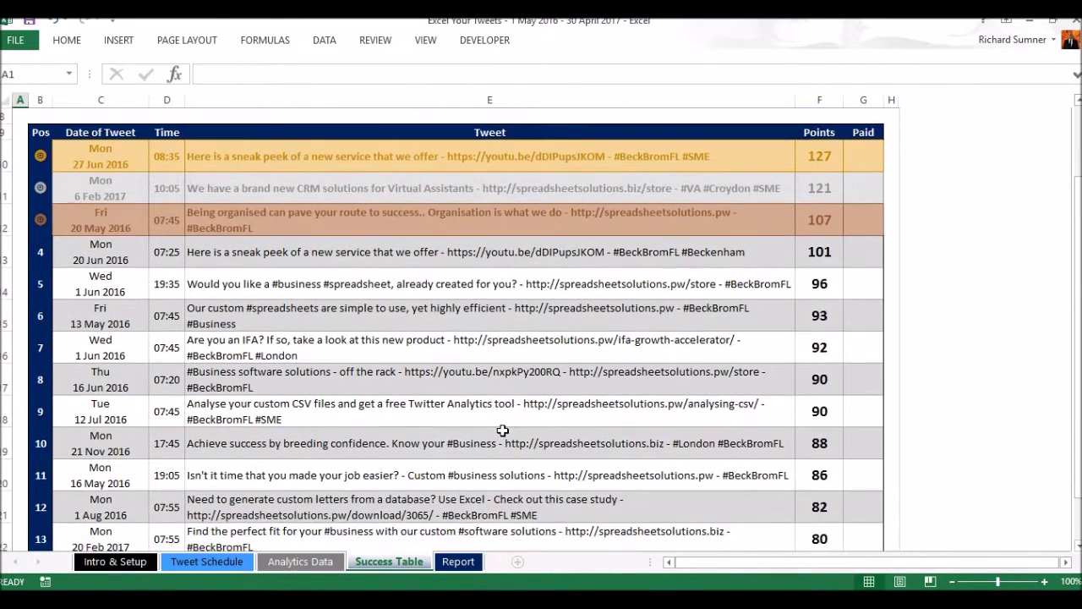
pyautogui.scroll(4, 502, 431)
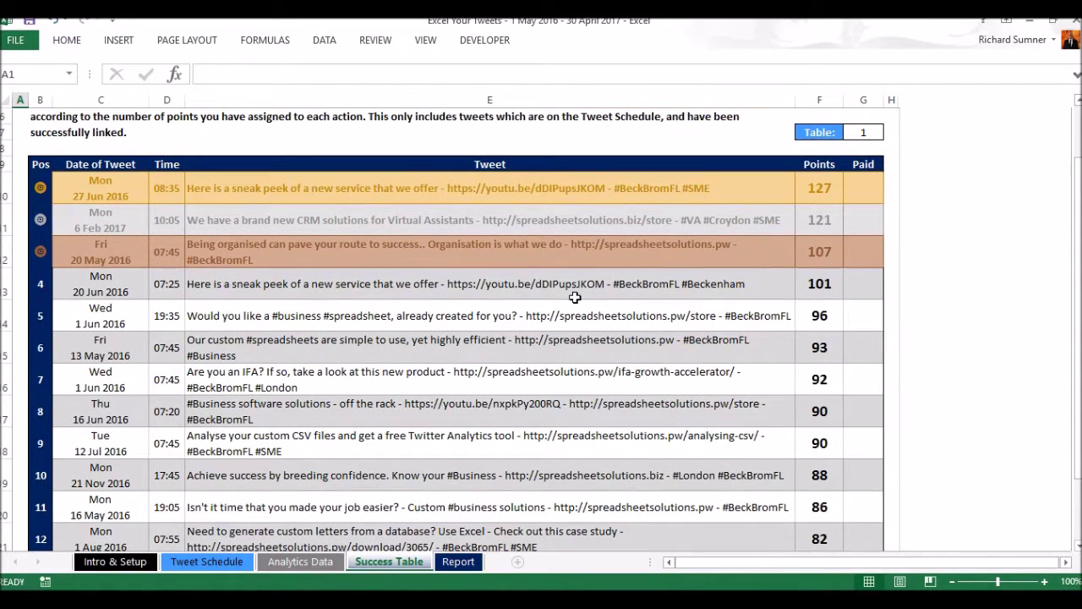
# - Set the Success Table's table number to 2 and review the tweets ranked from position 16 onwards
pyautogui.click(864, 133)
pyautogui.click(890, 132)
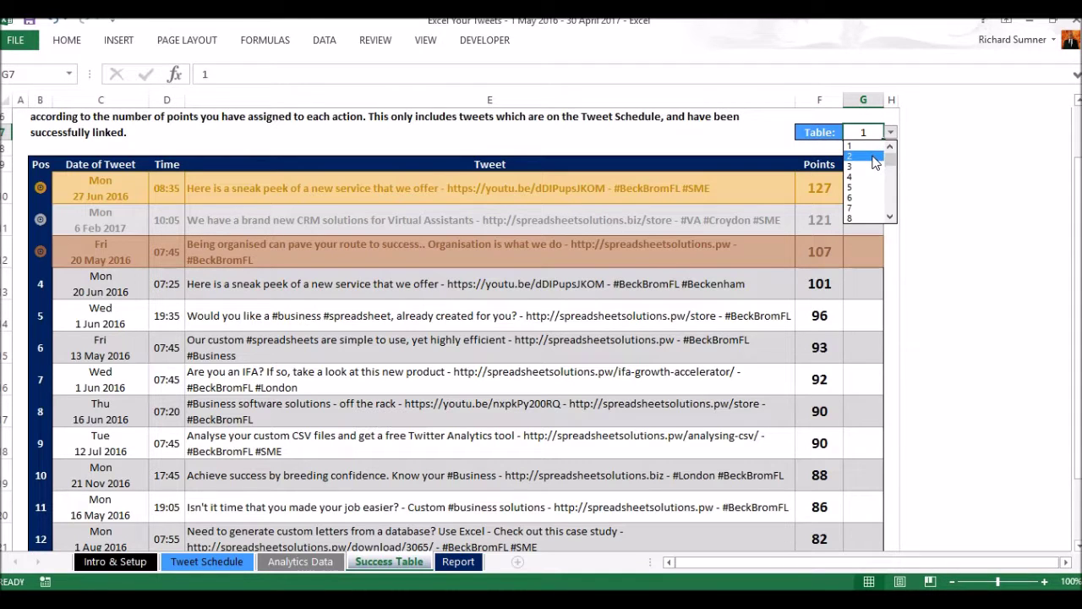
pyautogui.click(858, 159)
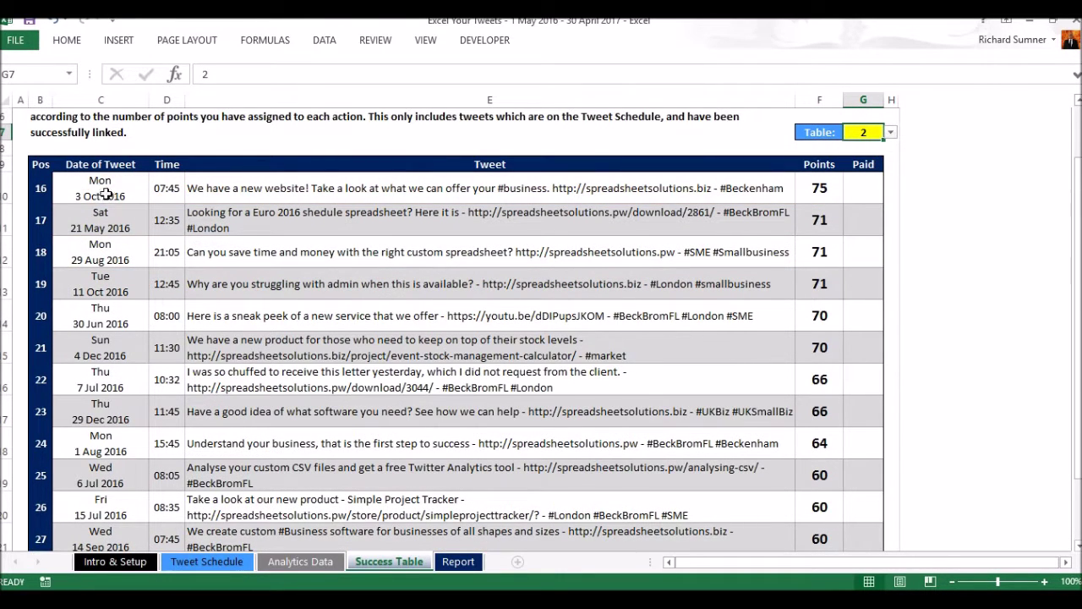
pyautogui.scroll(-1, 117, 538)
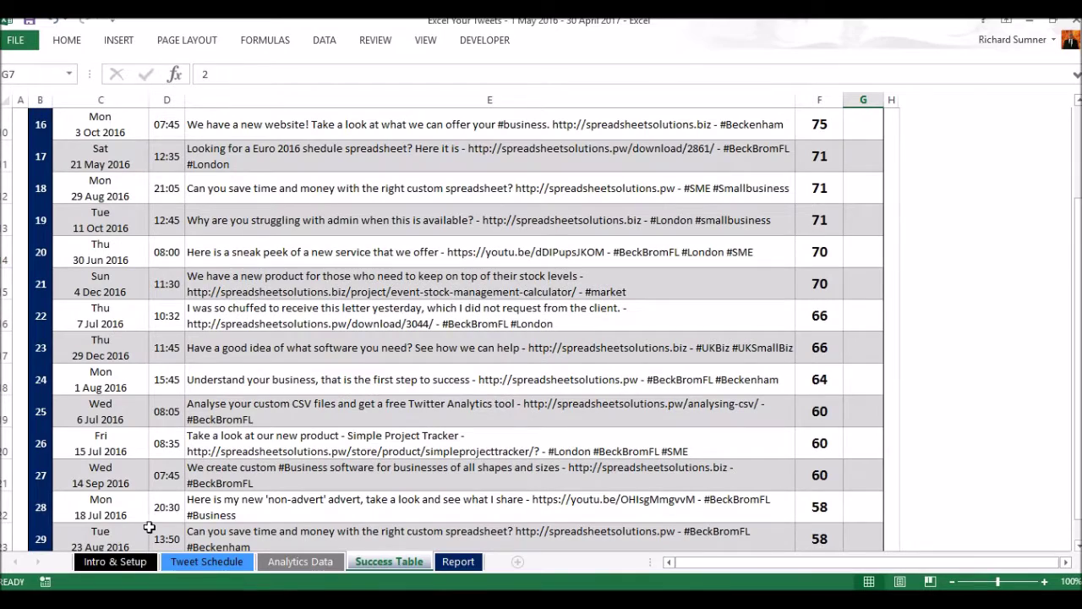
pyautogui.scroll(-1, 149, 527)
pyautogui.scroll(3, 149, 527)
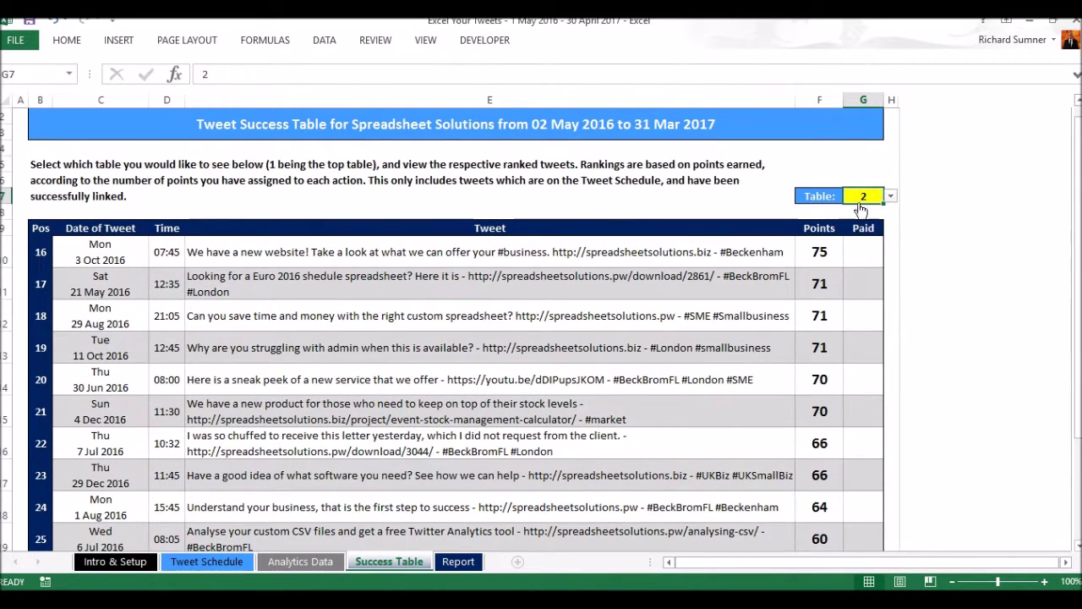
# - Set the Success Table's table number back to 1 and view the top of the ranking
pyautogui.click(891, 196)
pyautogui.click(891, 208)
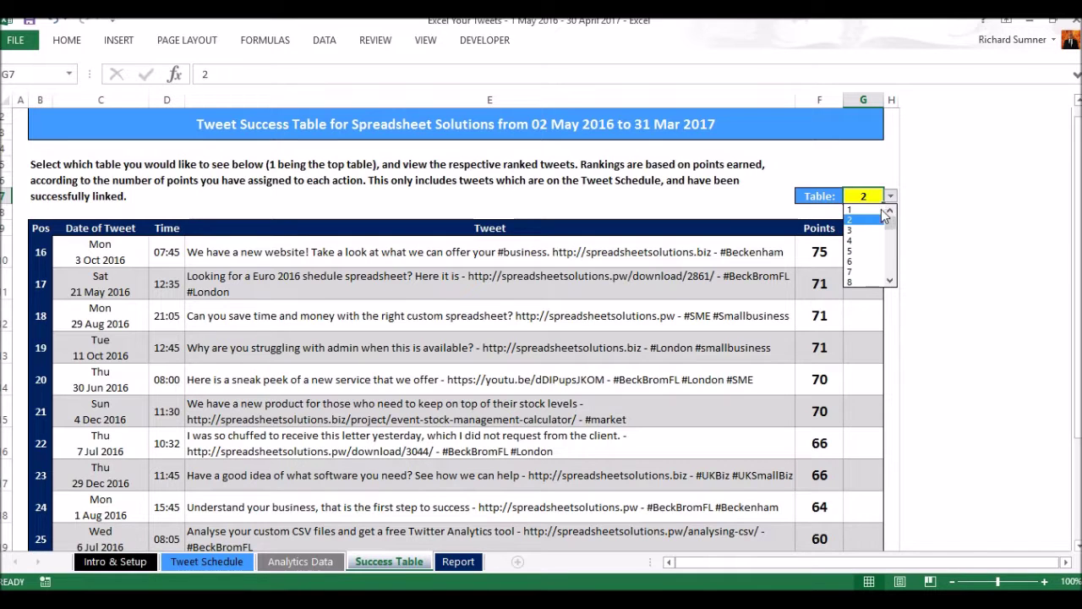
pyautogui.click(858, 208)
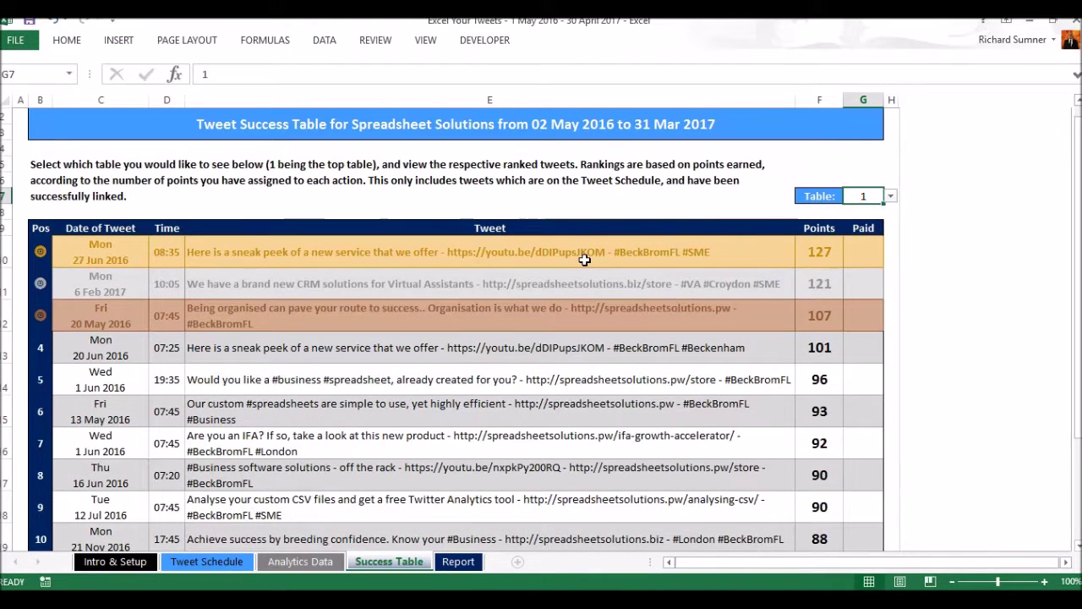
pyautogui.scroll(1, 584, 259)
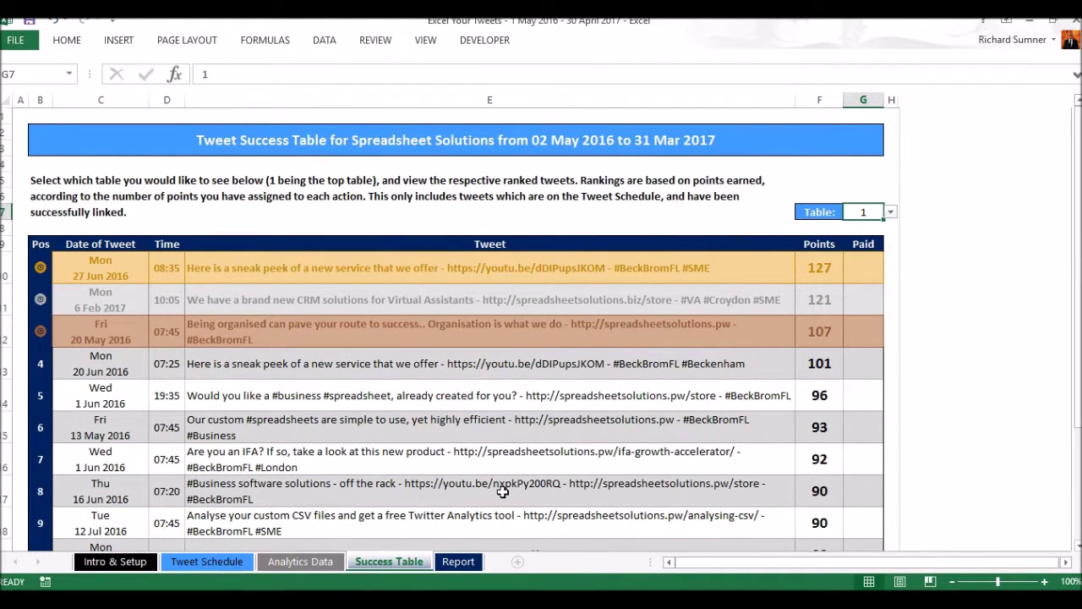
# - Open the Report sheet and examine the first chart's monthly points and number of free tweets against their averages
pyautogui.click(469, 563)
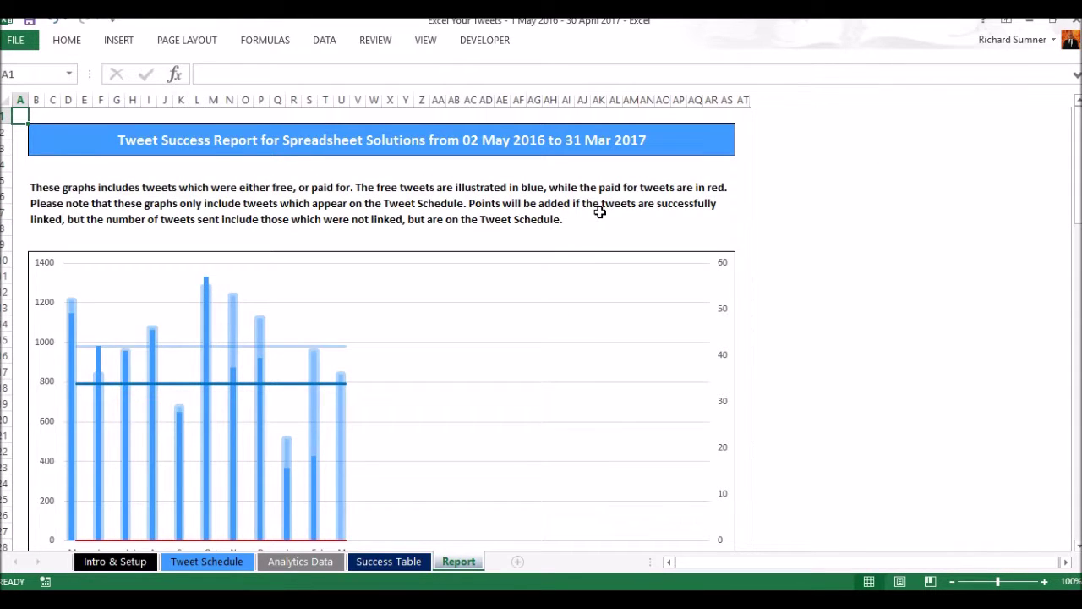
pyautogui.scroll(-3, 600, 213)
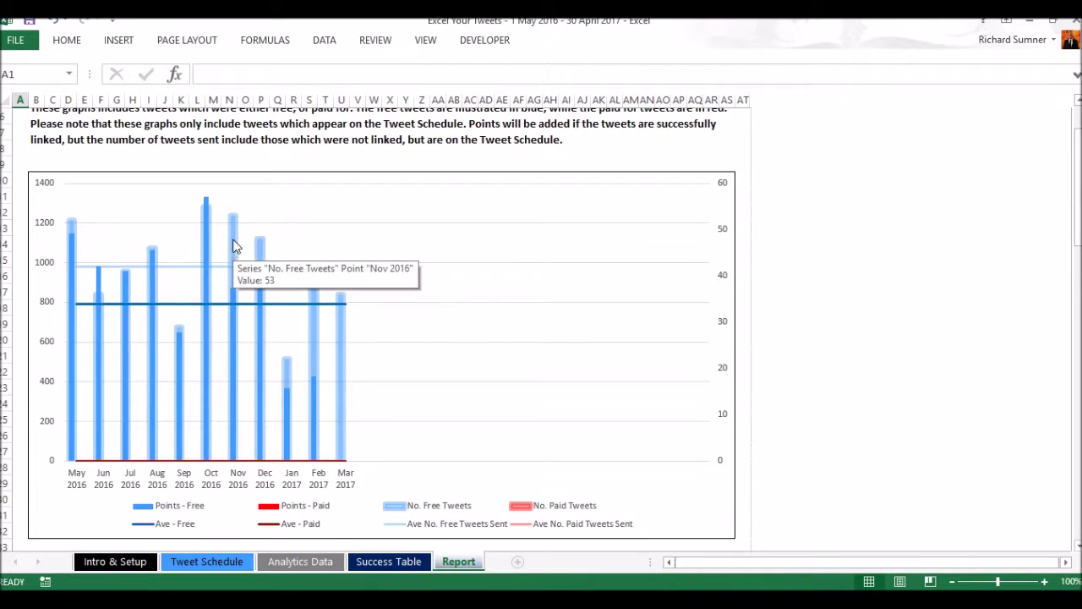
pyautogui.moveTo(262, 294)
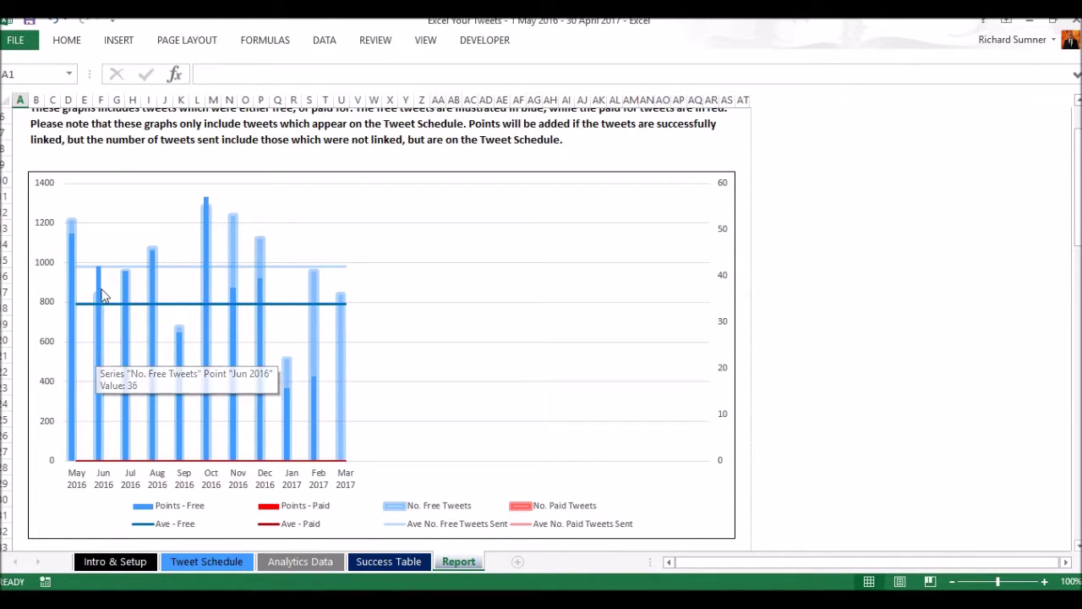
pyautogui.moveTo(101, 282)
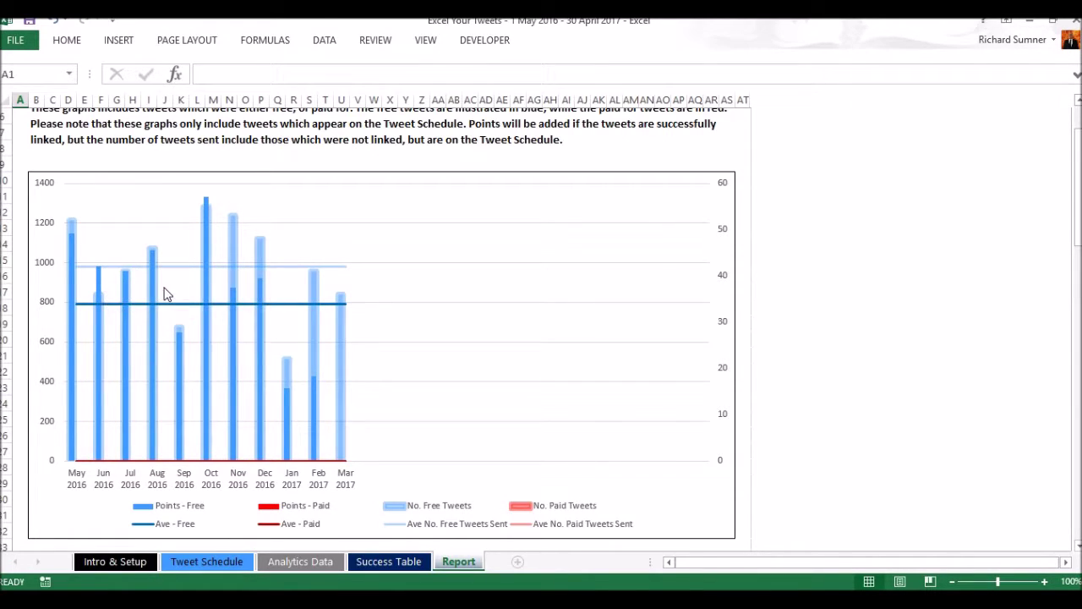
pyautogui.moveTo(99, 433)
# - Examine the second report chart, comparing monthly average points per free tweet with the annual average and number of tweets
pyautogui.scroll(-6, 429, 337)
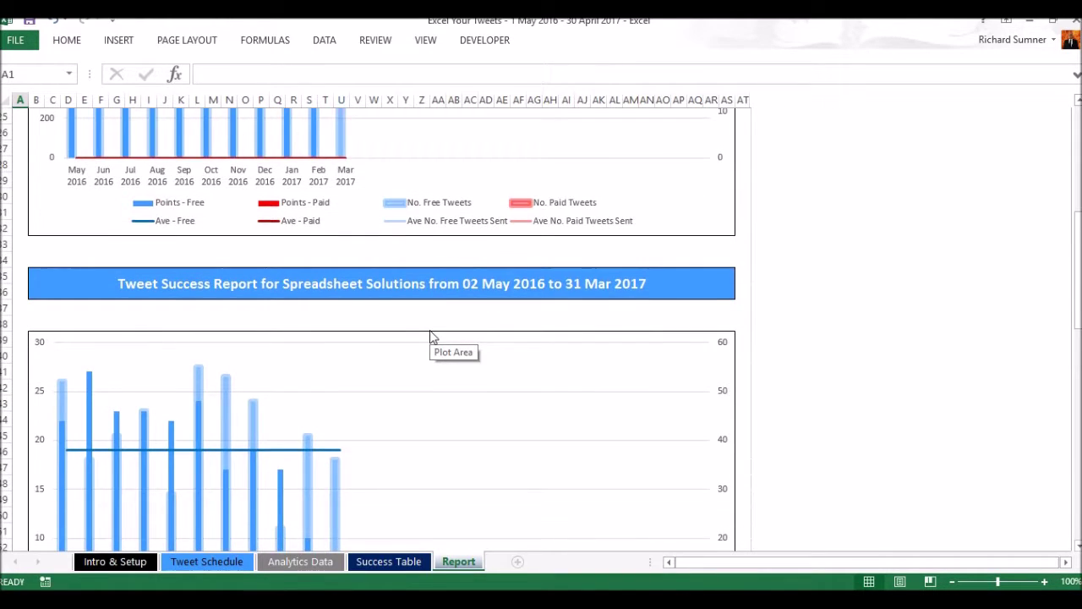
pyautogui.scroll(-3, 430, 336)
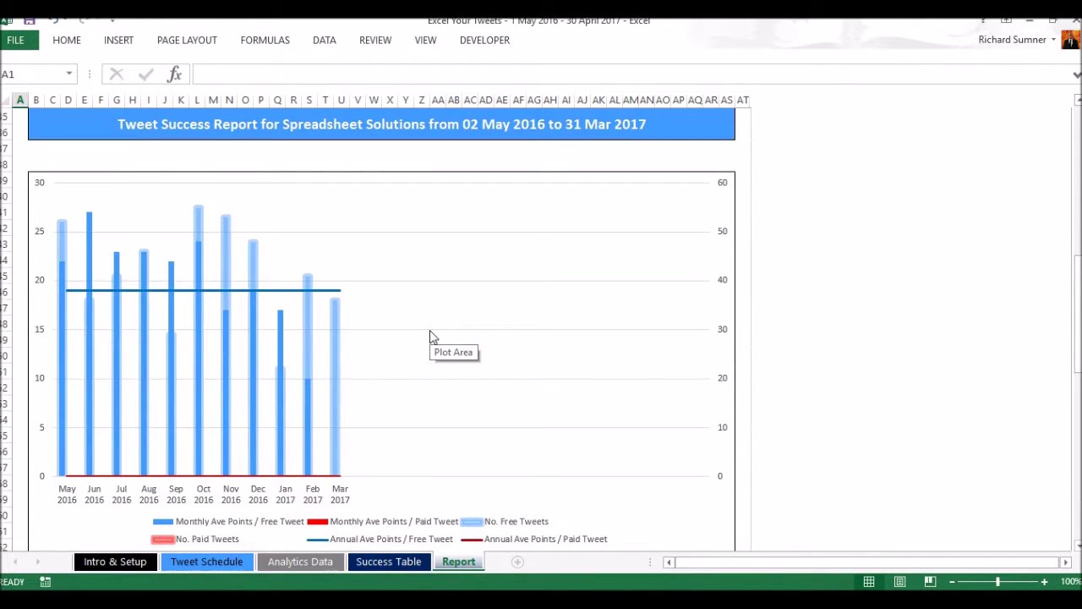
pyautogui.scroll(-1, 430, 337)
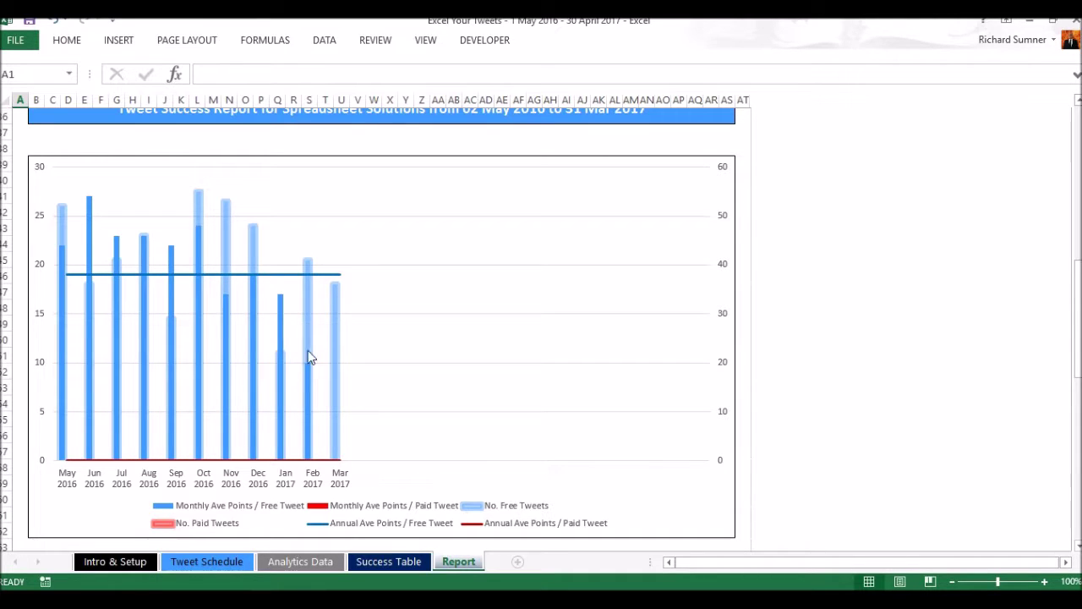
pyautogui.moveTo(310, 383)
pyautogui.moveTo(93, 344)
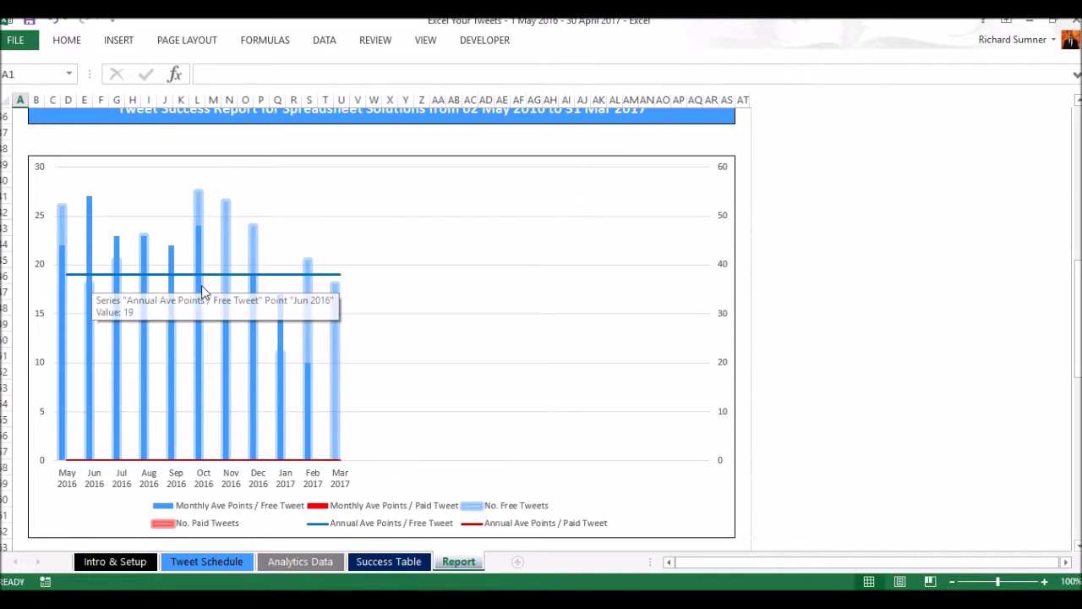
pyautogui.moveTo(200, 239)
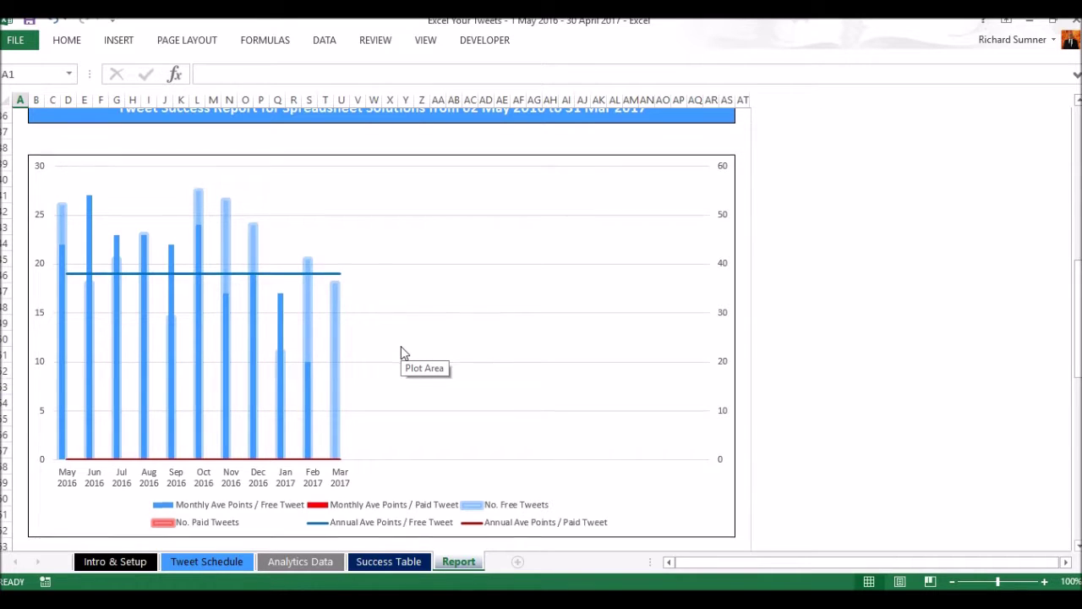
# - Examine the third report chart of monthly free impressions and compare it with the average points per tweet chart
pyautogui.scroll(-7, 401, 353)
pyautogui.scroll(-5, 401, 347)
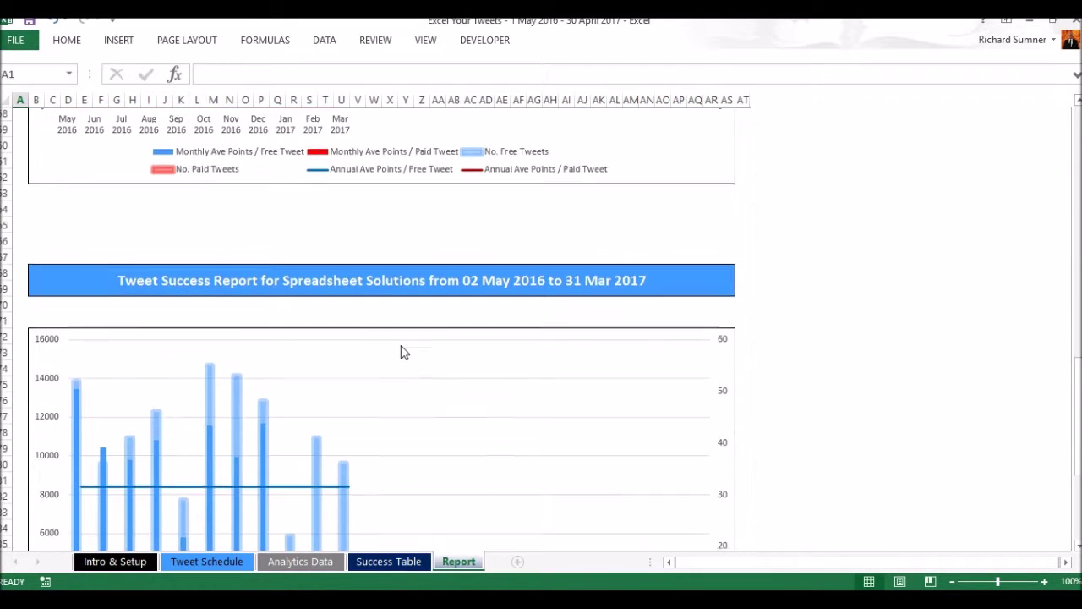
pyautogui.scroll(2, 402, 353)
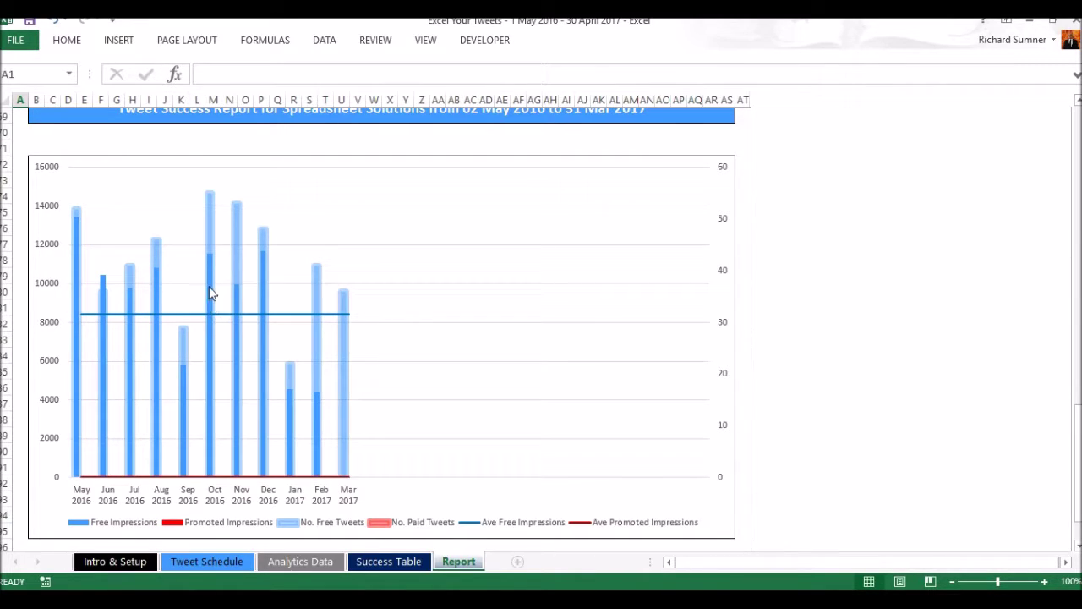
pyautogui.moveTo(215, 309)
pyautogui.scroll(3, 65, 349)
pyautogui.scroll(7, 65, 348)
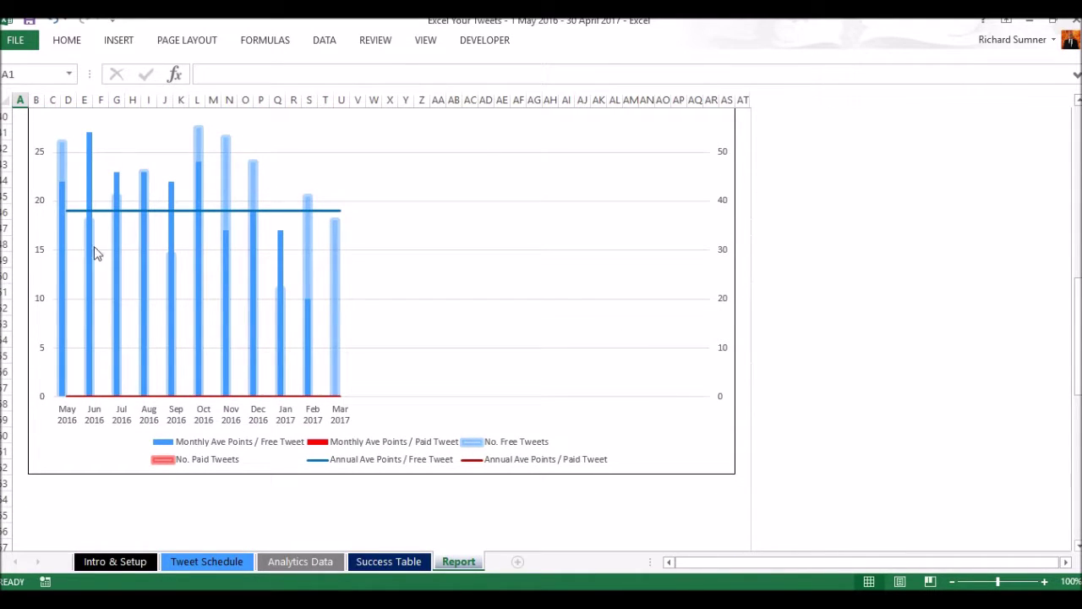
pyautogui.scroll(-7, 67, 343)
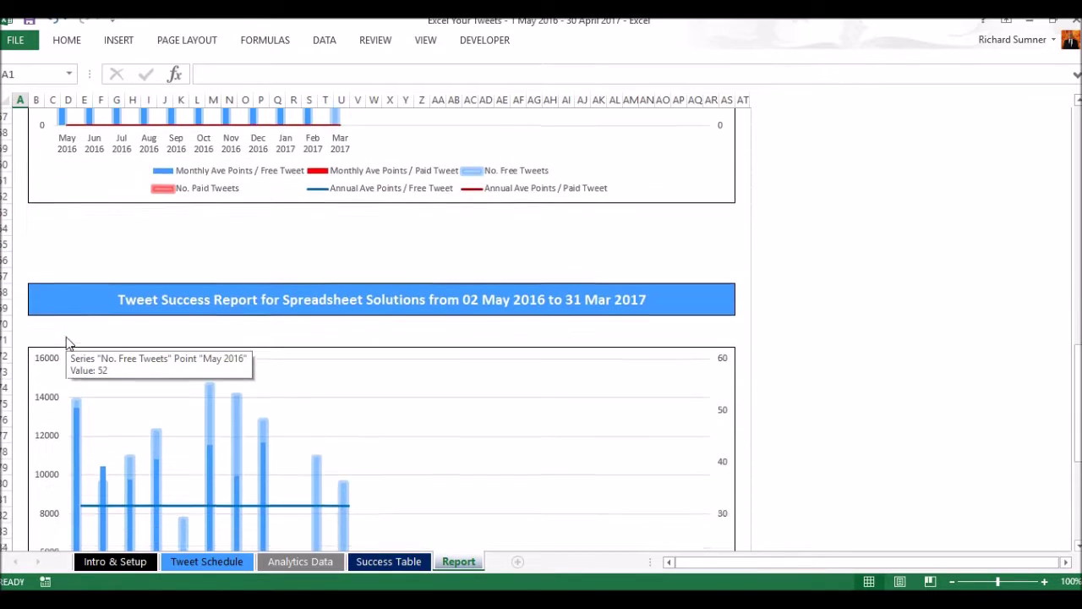
# - Review the free impressions chart again and compare it with the first points chart on the Report sheet
pyautogui.scroll(-3, 68, 343)
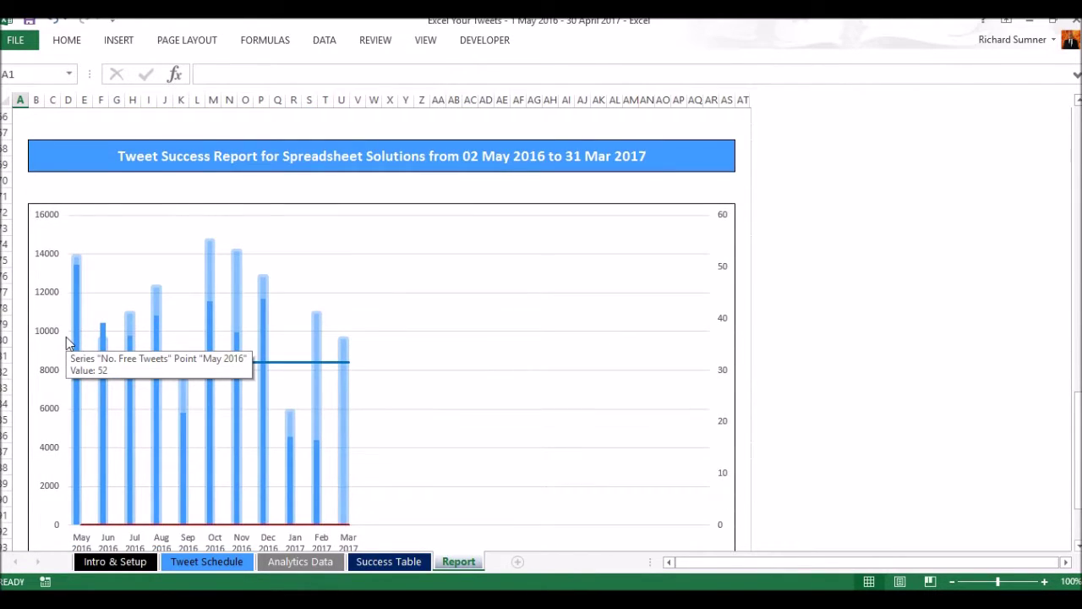
pyautogui.scroll(7, 67, 343)
pyautogui.scroll(-6, 68, 343)
pyautogui.scroll(9, 68, 342)
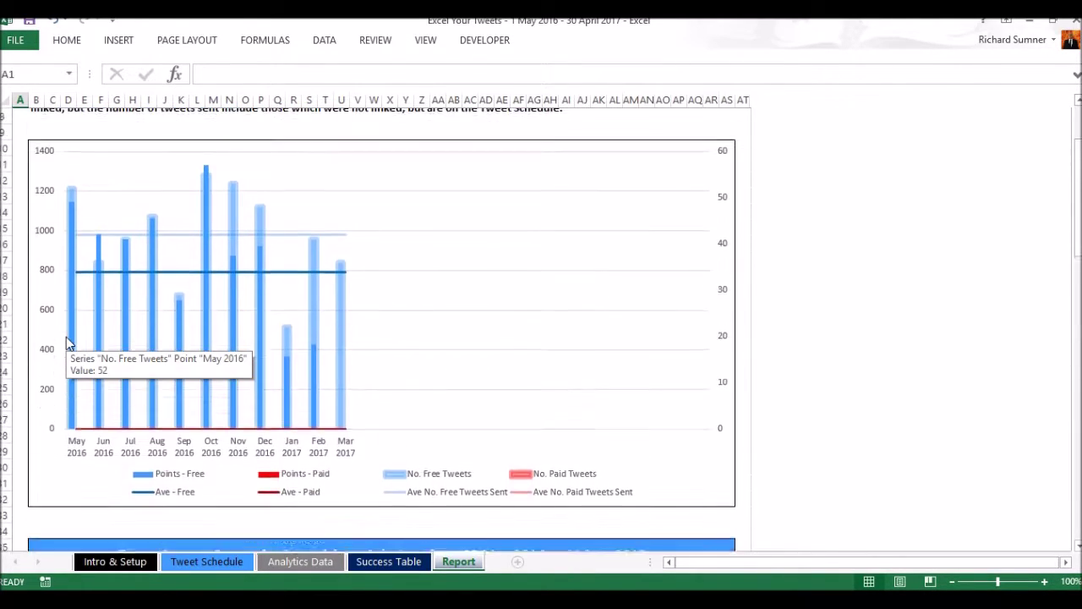
pyautogui.scroll(1, 67, 343)
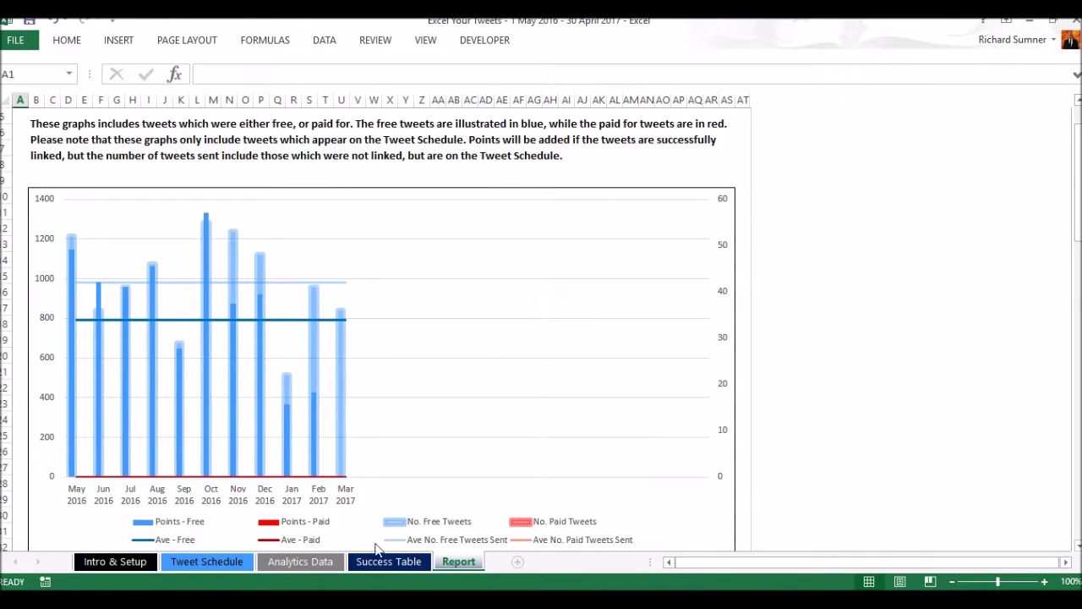
# - Check the end of the Tweet Schedule list against the last imported rows on the Analytics Data sheet
pyautogui.click(229, 562)
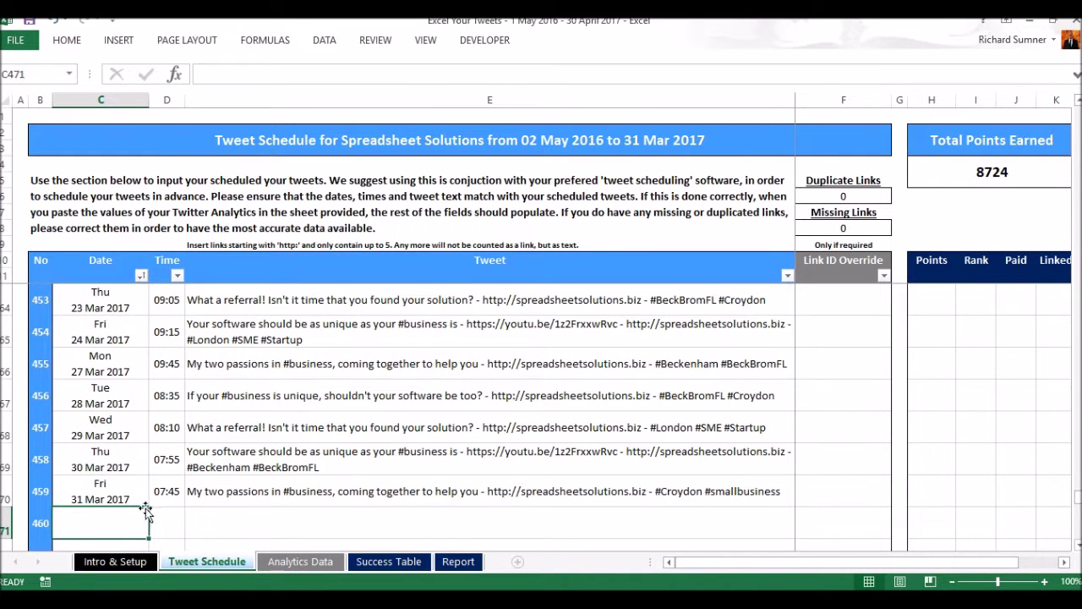
pyautogui.click(333, 565)
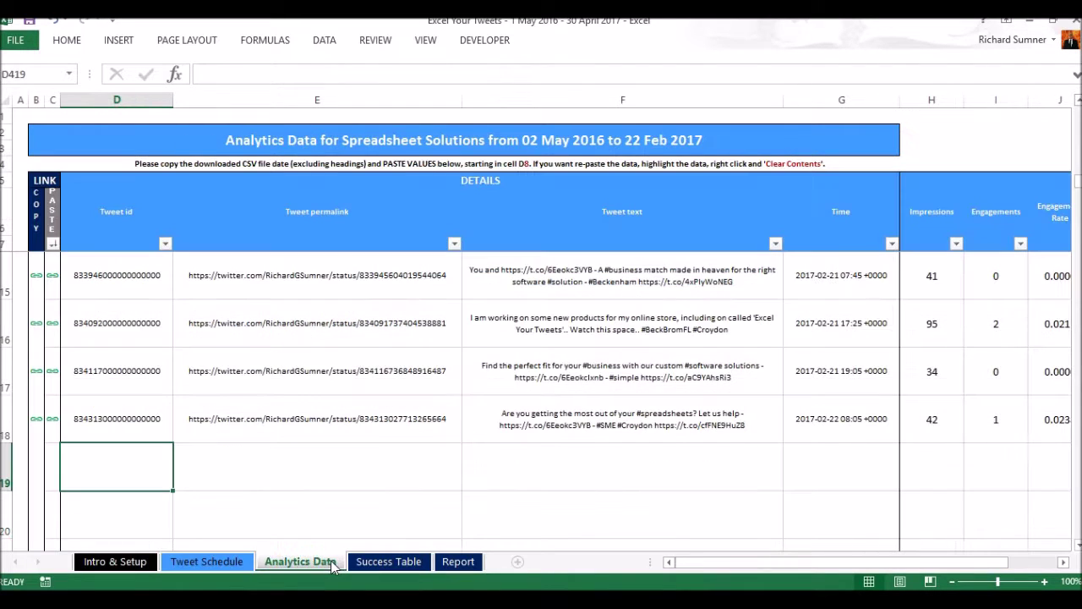
pyautogui.click(238, 565)
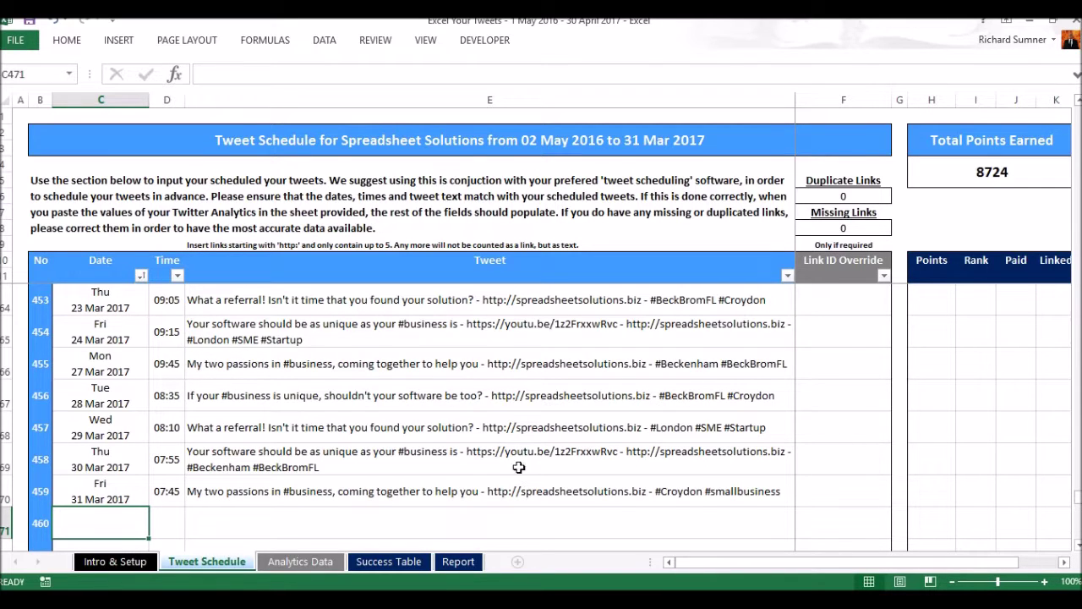
# - Open the Intro & Setup sheet and read through the instructions down to the list of 10 monitored hashtags
pyautogui.click(140, 563)
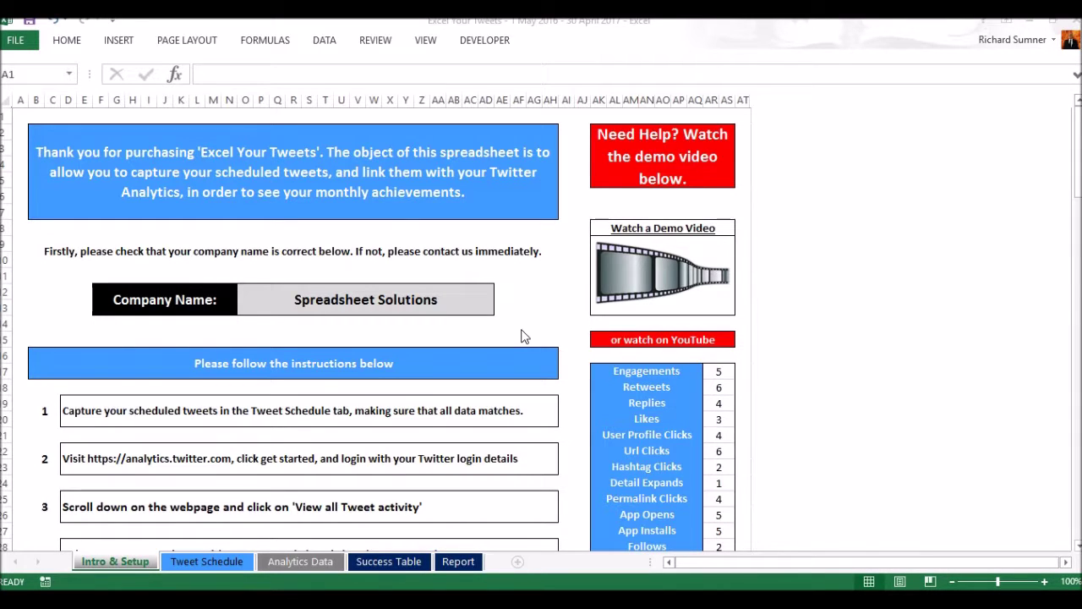
pyautogui.click(522, 330)
pyautogui.scroll(-1, 521, 329)
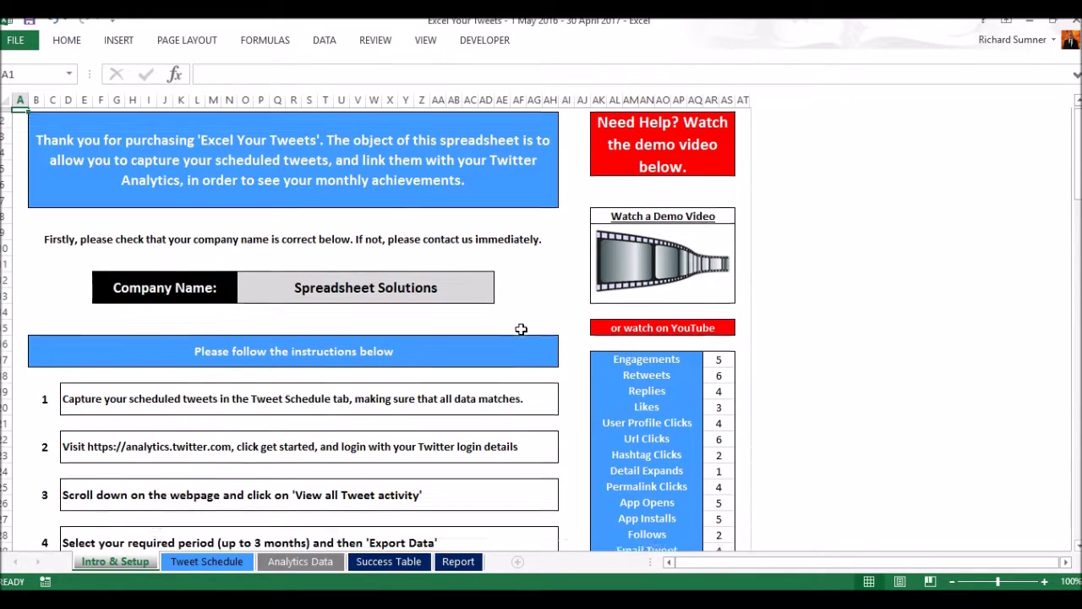
pyautogui.scroll(-1, 521, 329)
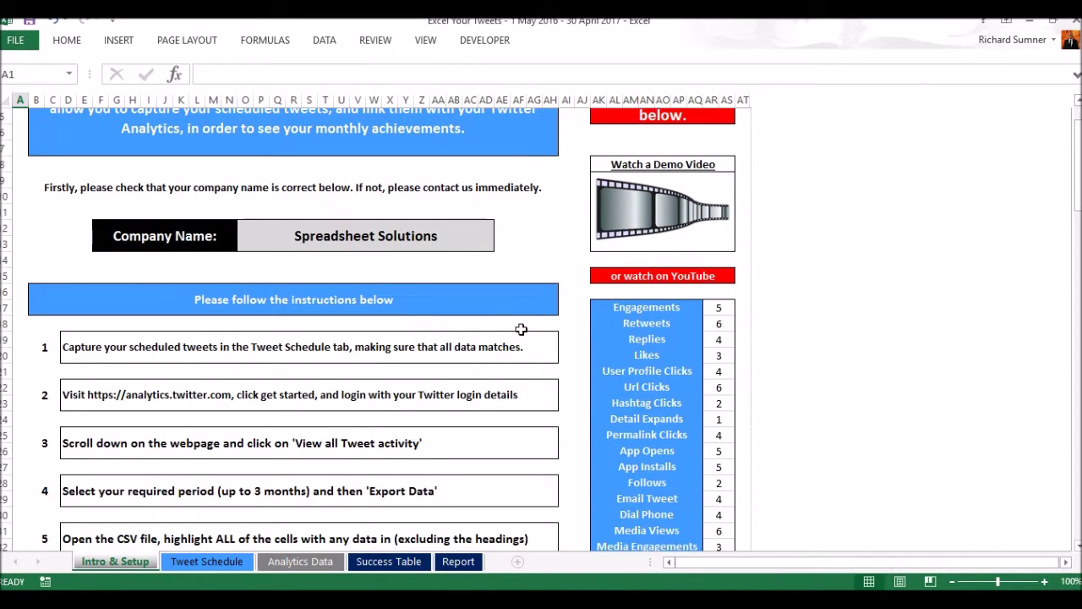
pyautogui.scroll(-2, 521, 329)
pyautogui.scroll(-6, 521, 329)
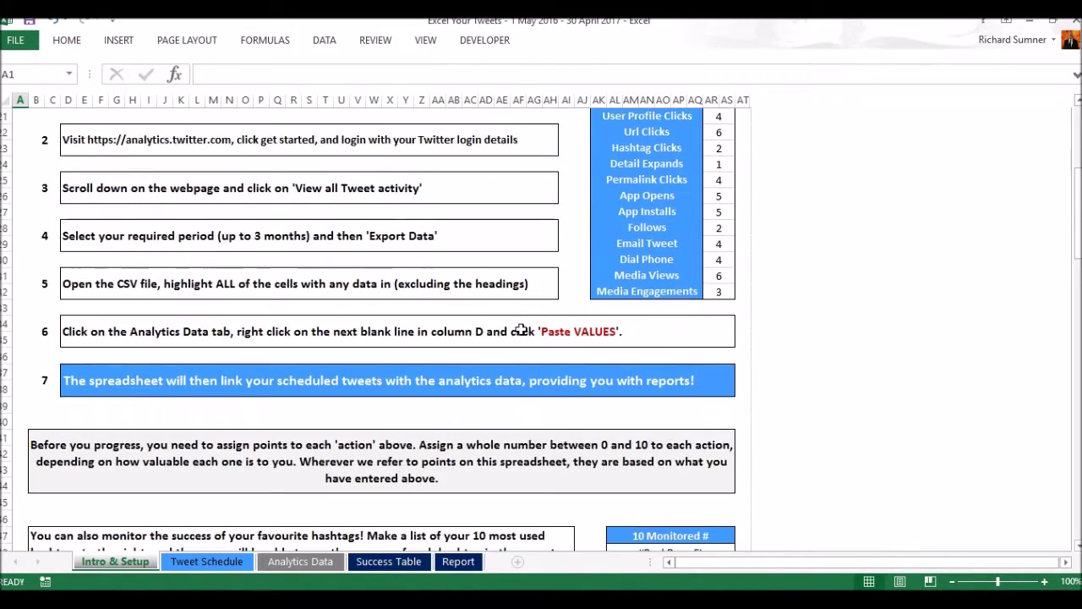
pyautogui.scroll(-3, 521, 329)
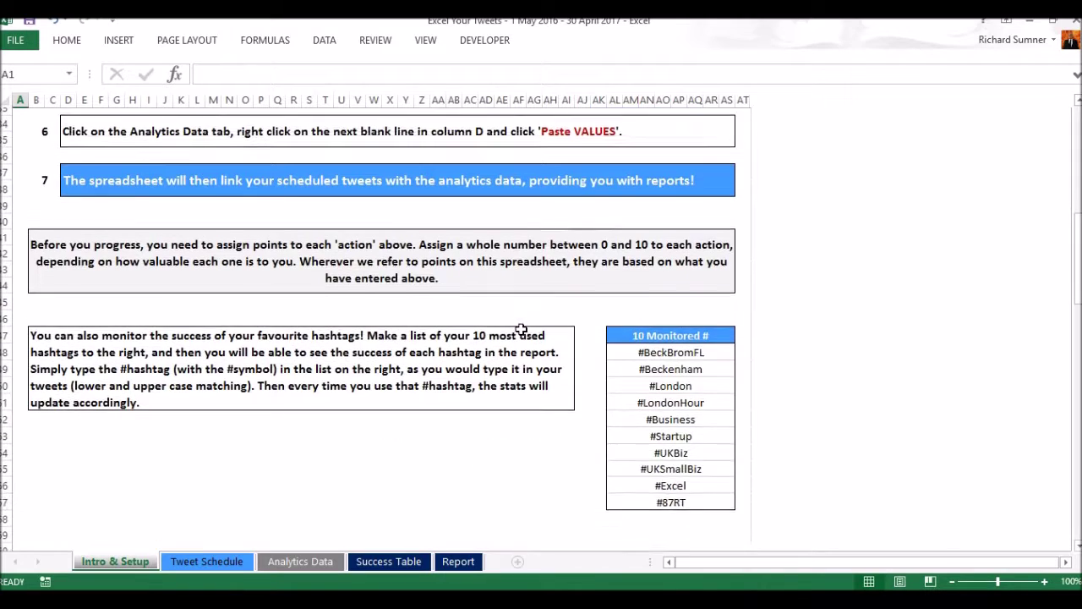
pyautogui.scroll(2, 521, 329)
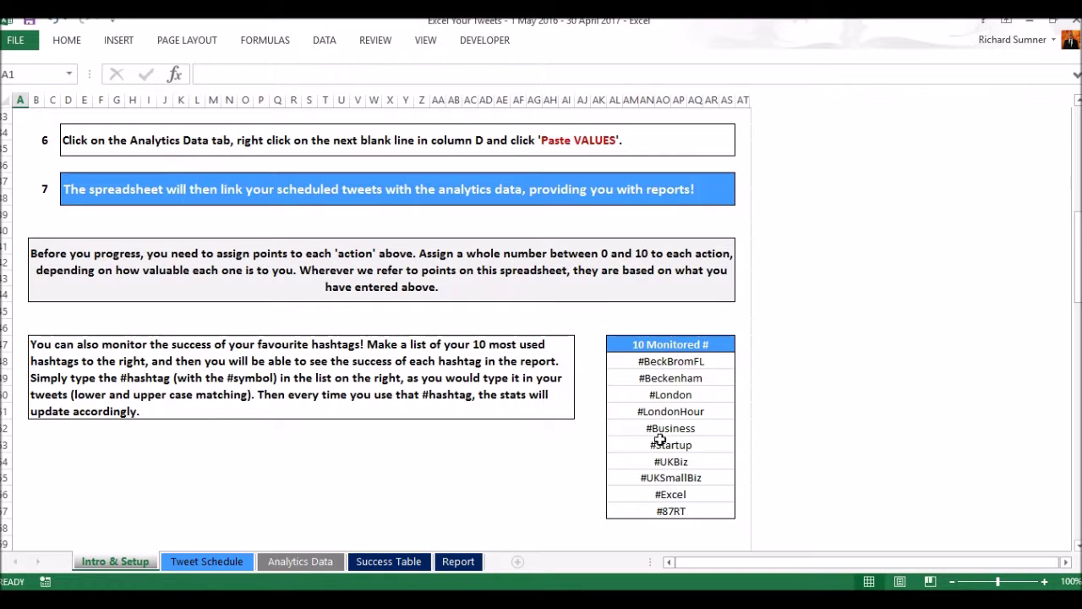
# - Open the Report sheet and examine the hashtag charts of average points per free tweet for Year 1 and Year 2
pyautogui.click(460, 562)
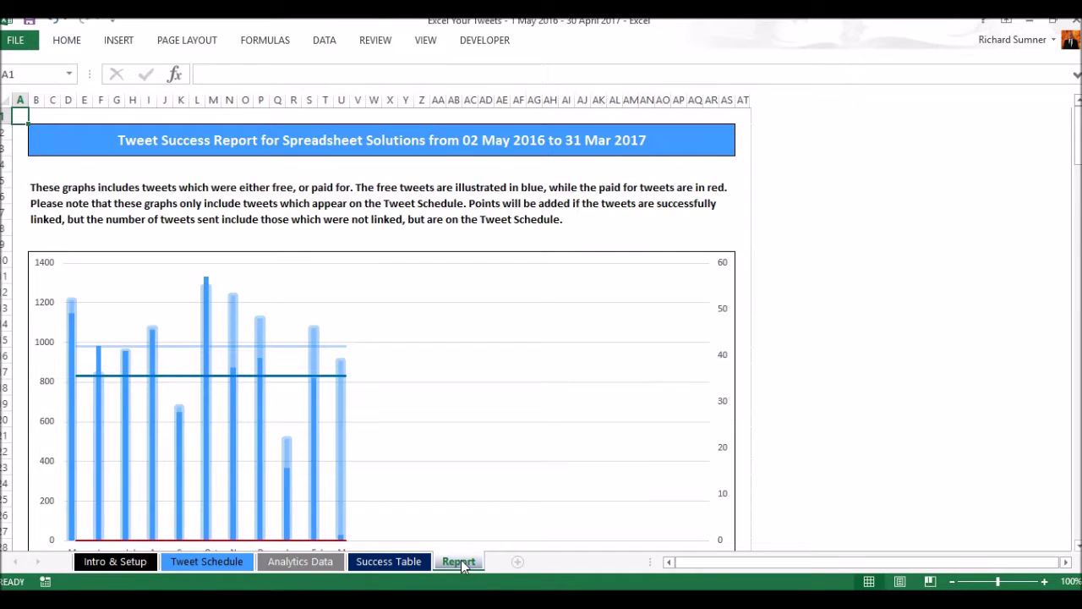
pyautogui.scroll(-8, 482, 387)
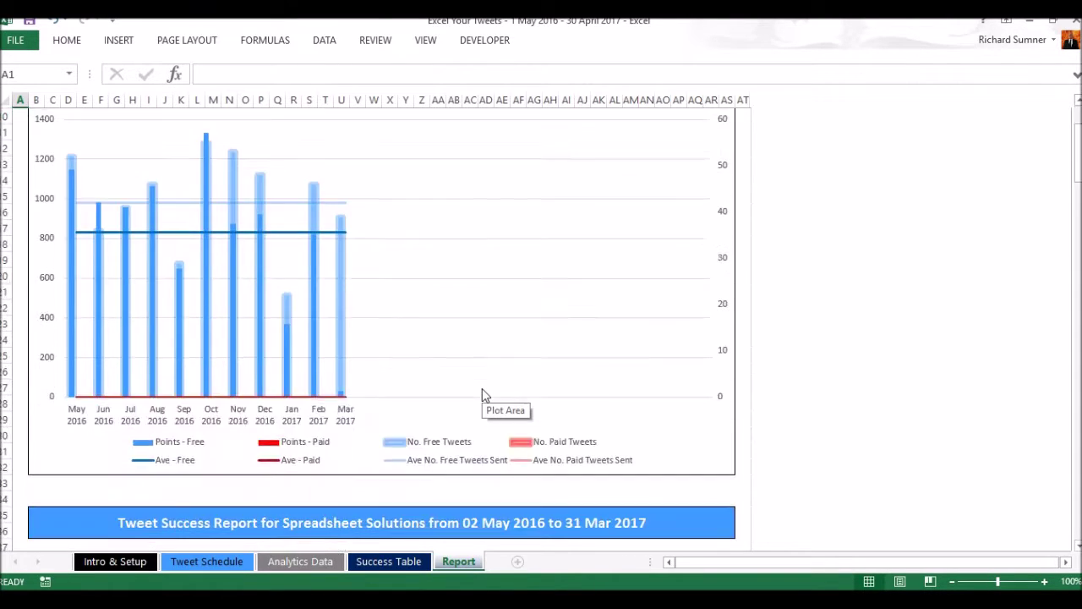
pyautogui.scroll(-15, 482, 388)
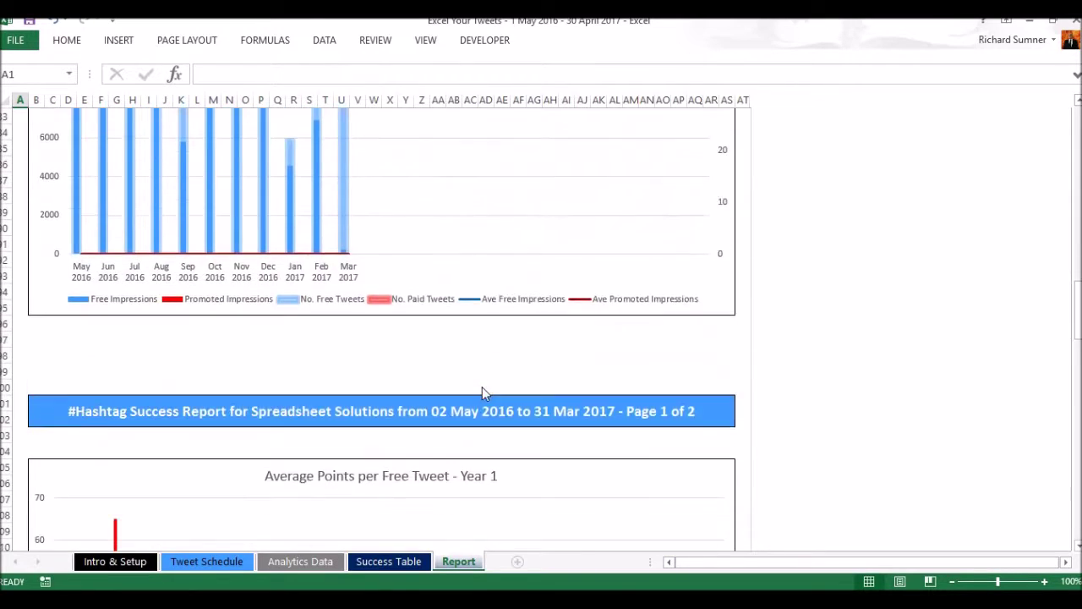
pyautogui.scroll(-4, 483, 392)
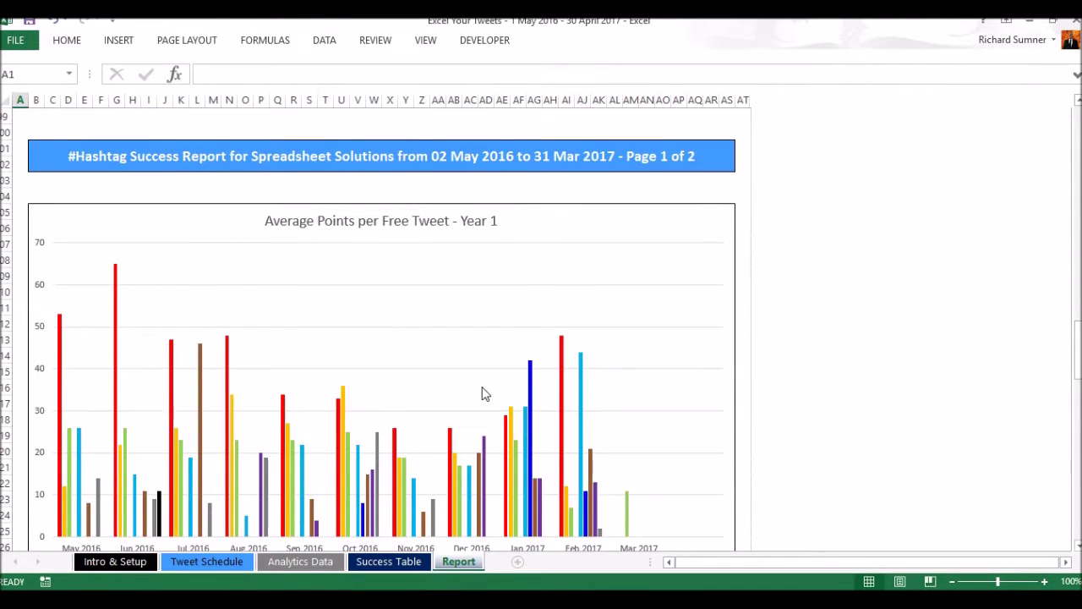
pyautogui.scroll(-1, 484, 393)
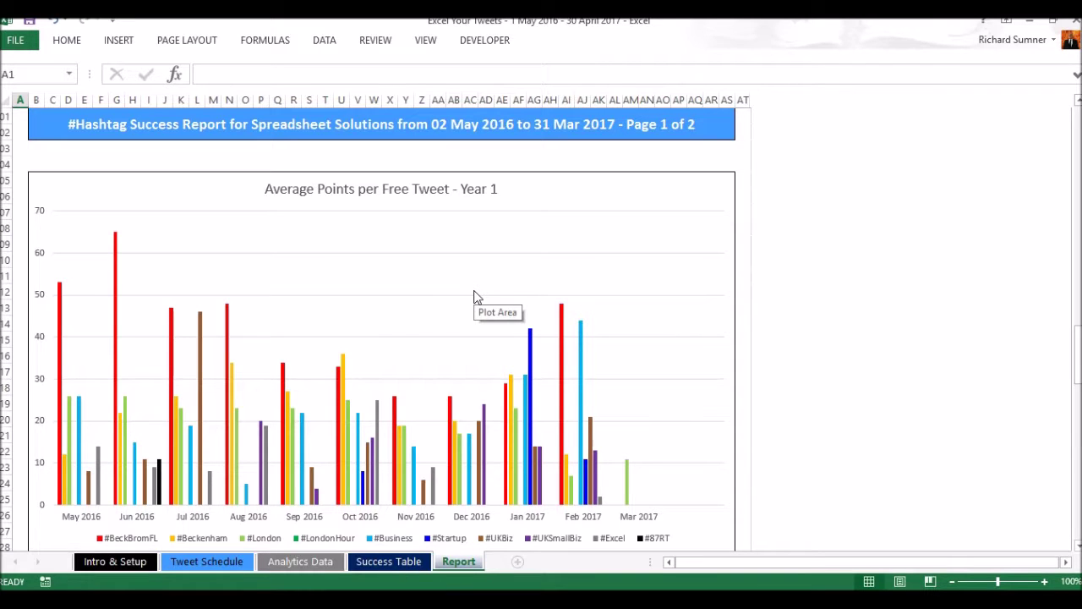
pyautogui.scroll(-5, 474, 297)
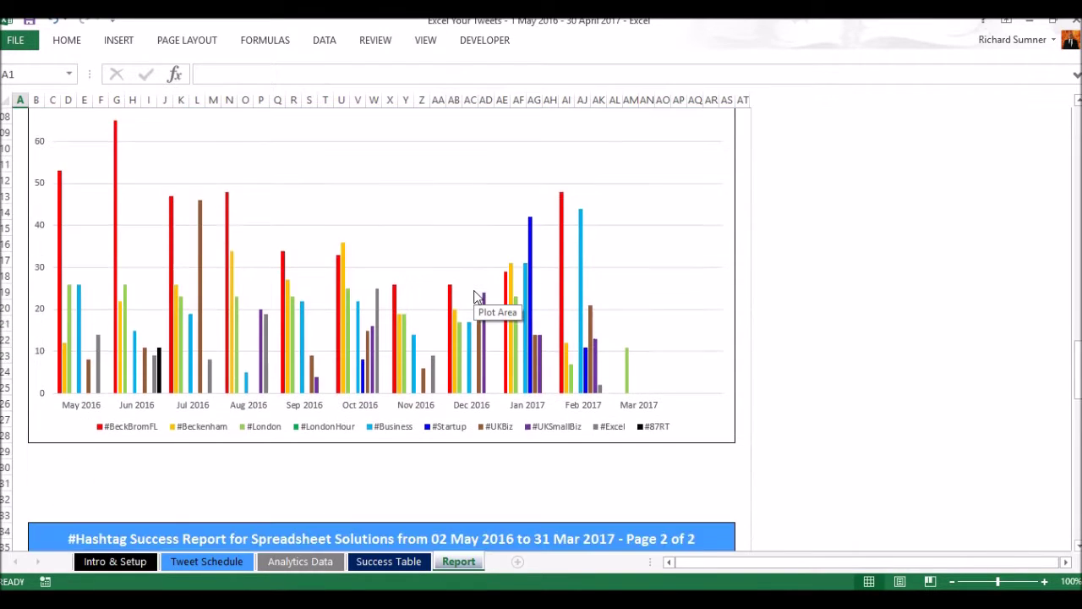
pyautogui.scroll(-4, 475, 297)
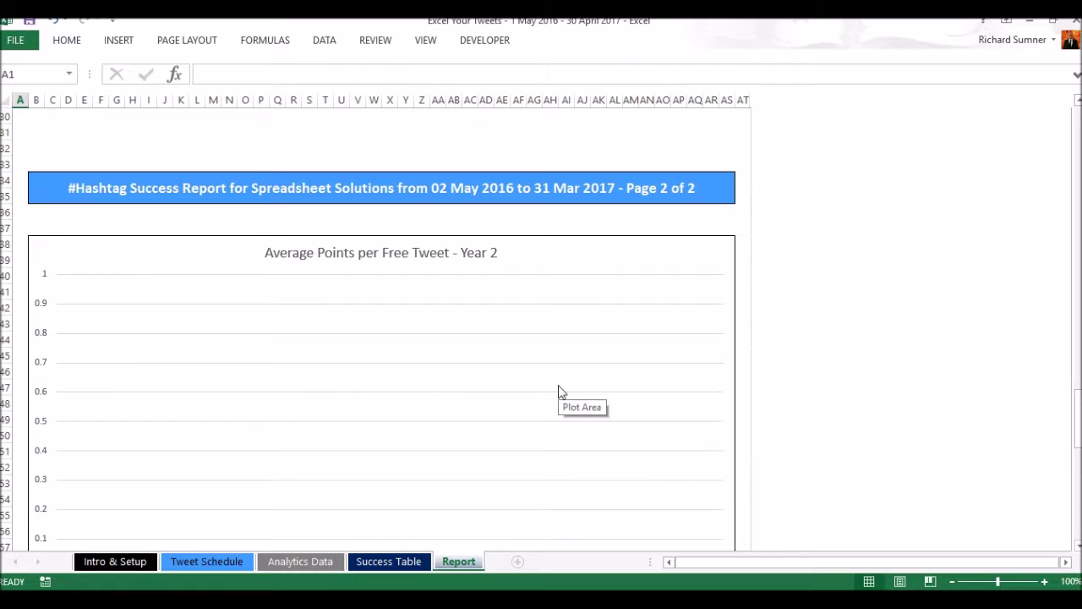
# - Examine the overall breakdown of points earned per hashtag and the hashtag table below it, selecting #London's average points per tweet
pyautogui.scroll(-6, 558, 391)
pyautogui.scroll(-5, 558, 392)
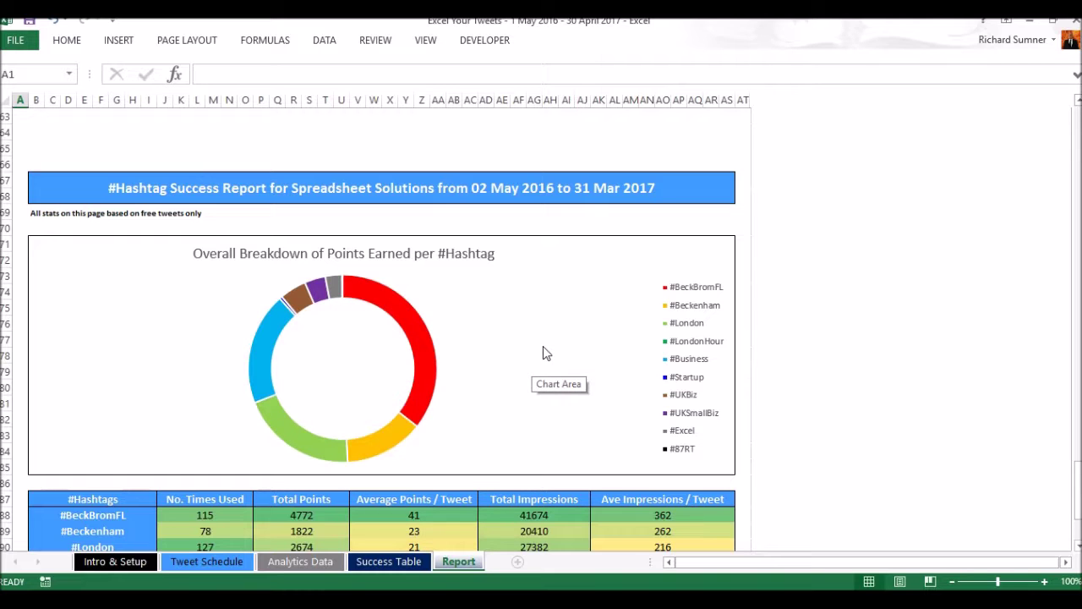
pyautogui.scroll(-1, 543, 347)
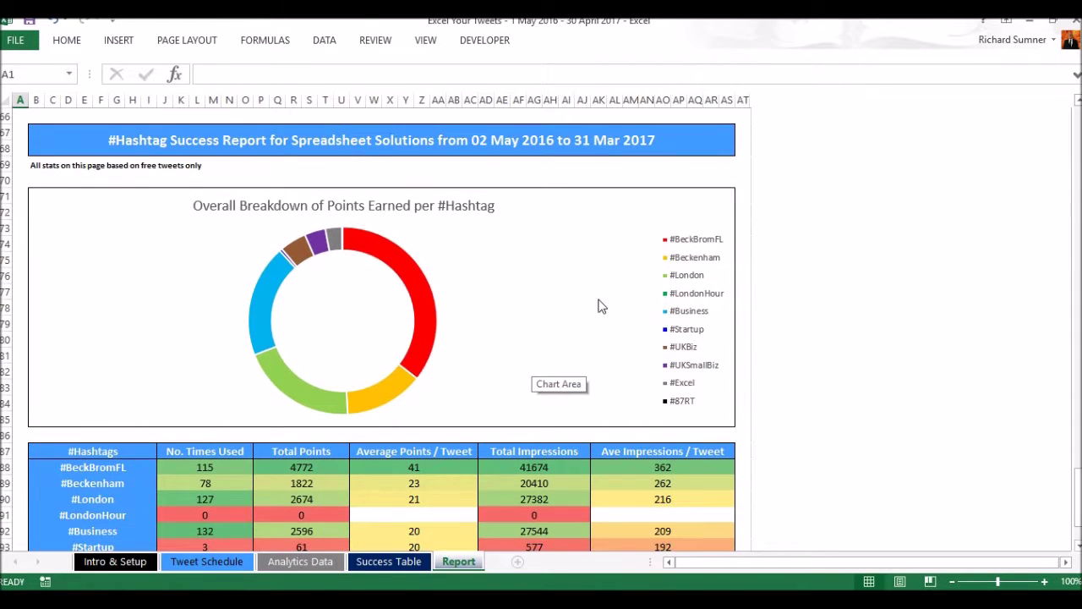
pyautogui.scroll(-3, 558, 300)
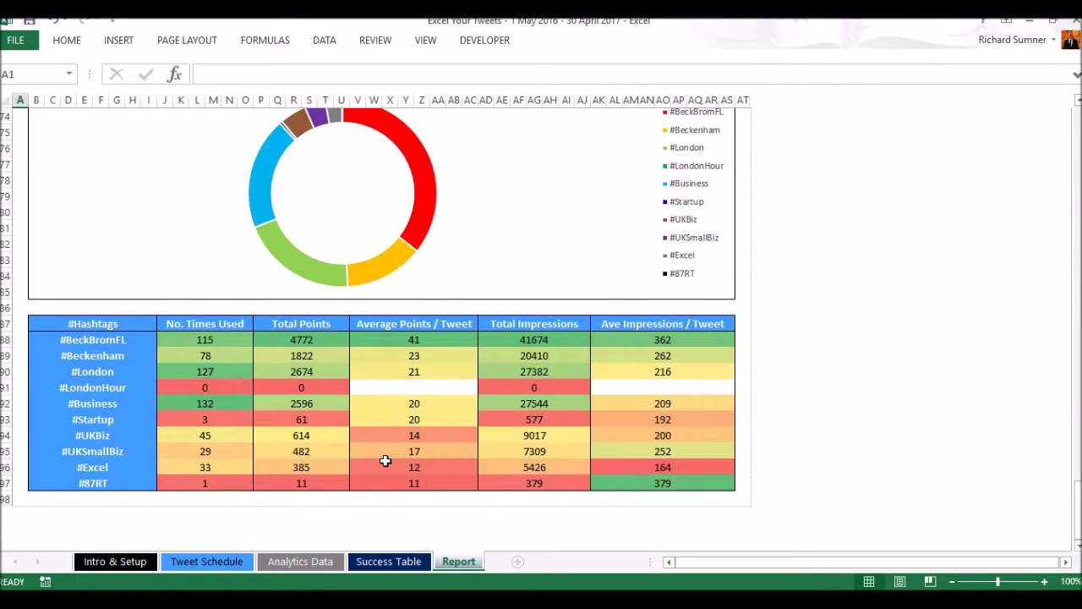
pyautogui.click(433, 375)
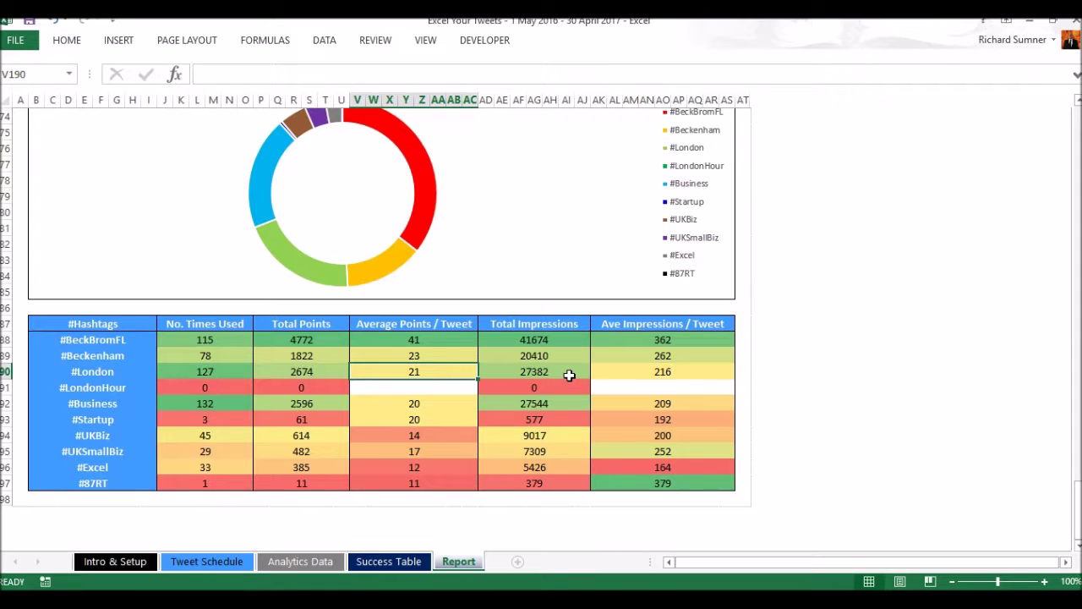
# - Look back over the report charts, and return to the beginning of the Intro & Setup sheet
pyautogui.scroll(2, 569, 375)
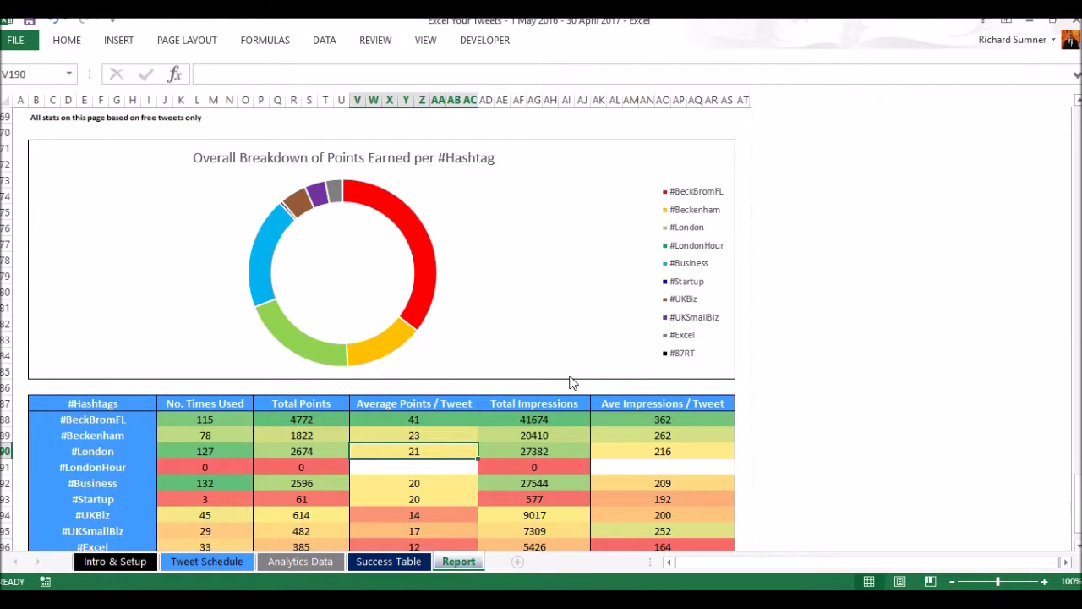
pyautogui.scroll(20, 570, 384)
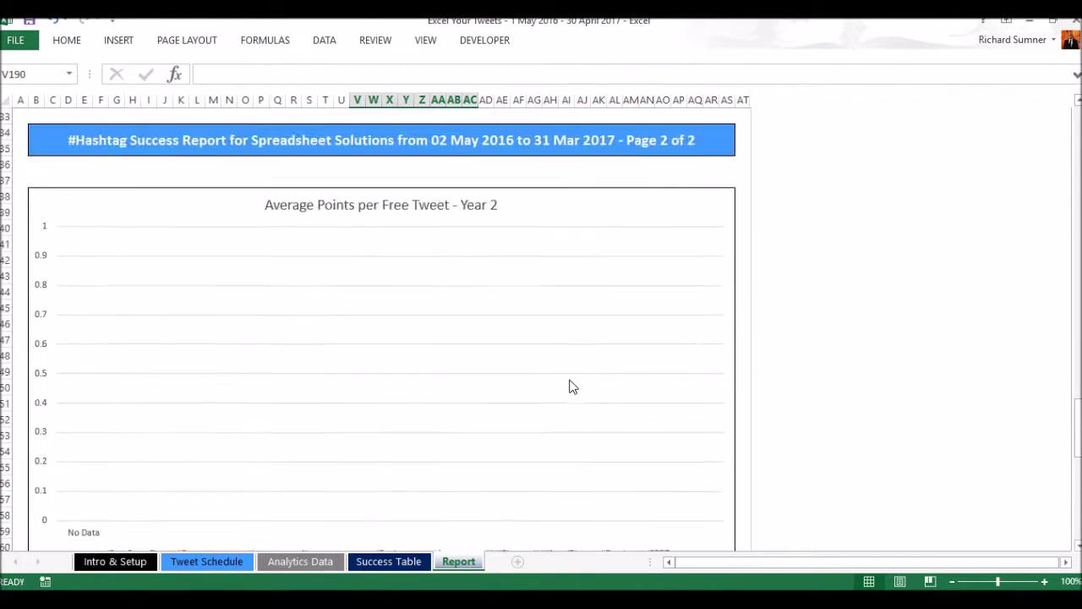
pyautogui.scroll(15, 571, 391)
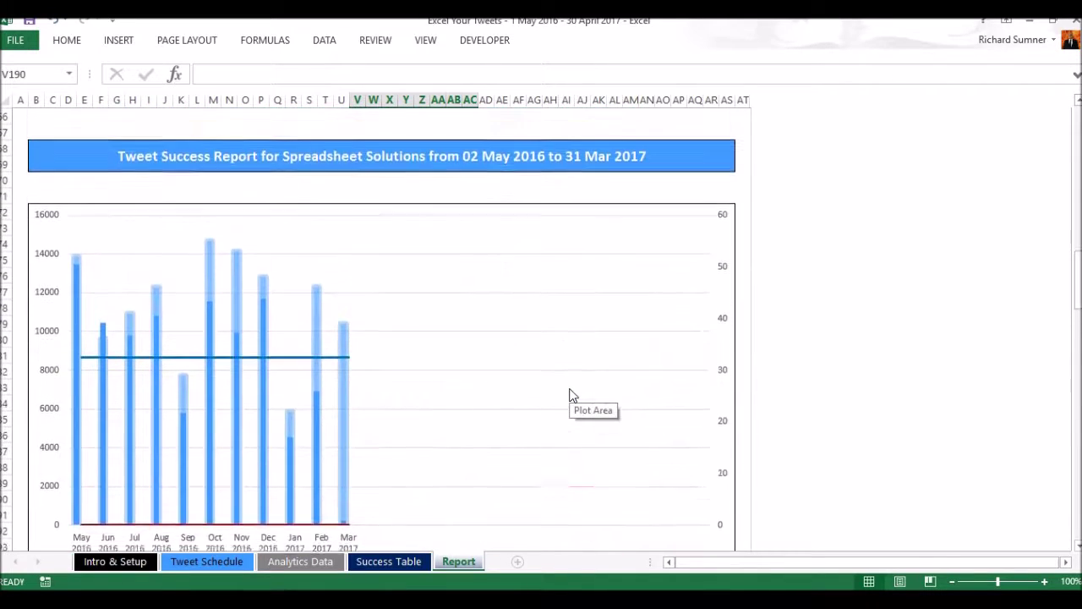
pyautogui.click(138, 565)
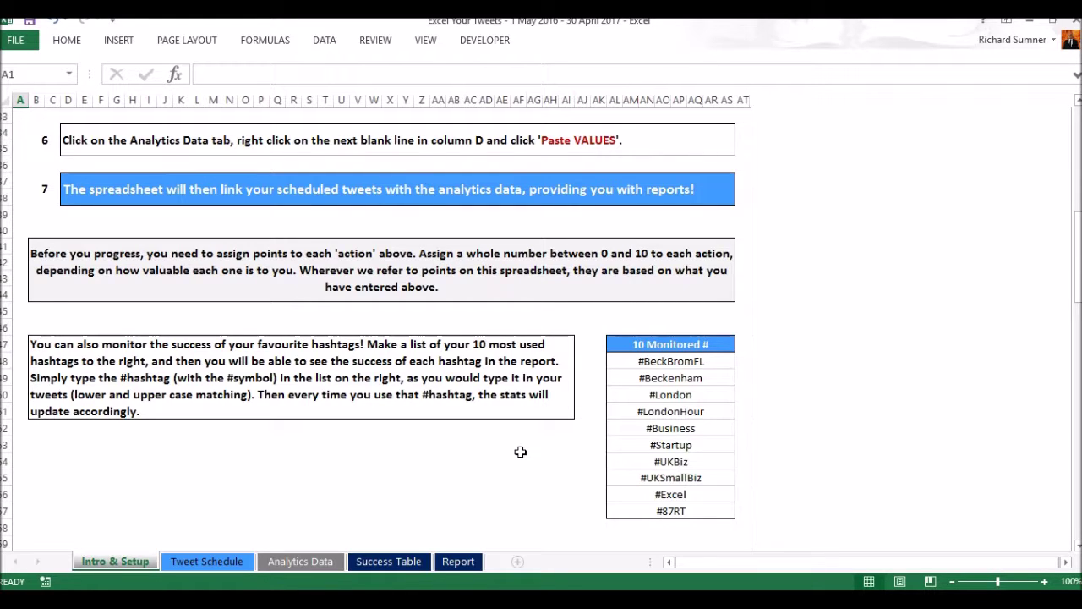
pyautogui.scroll(10, 520, 453)
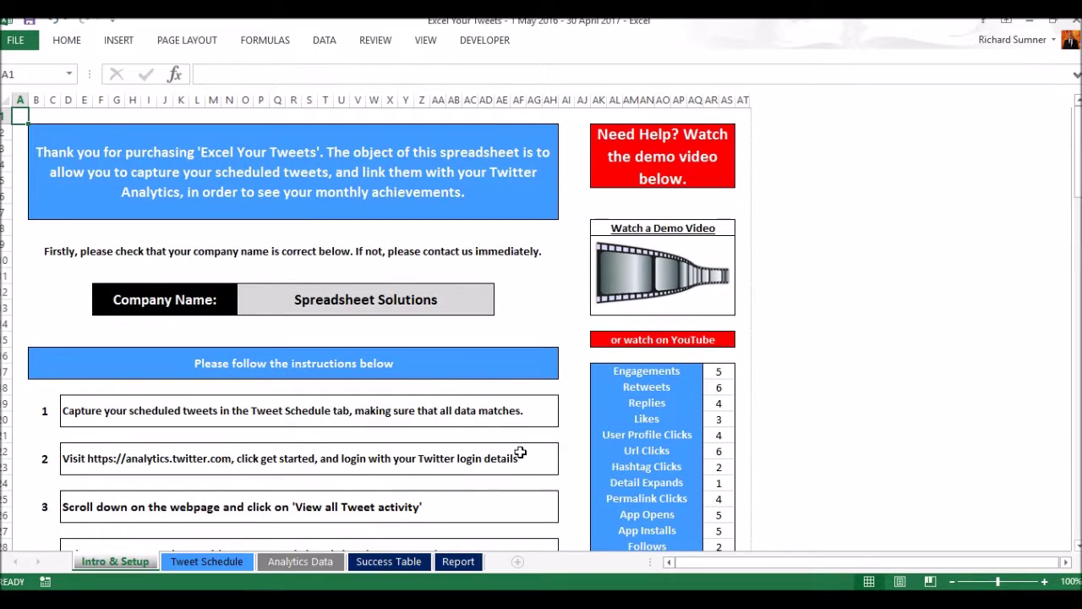